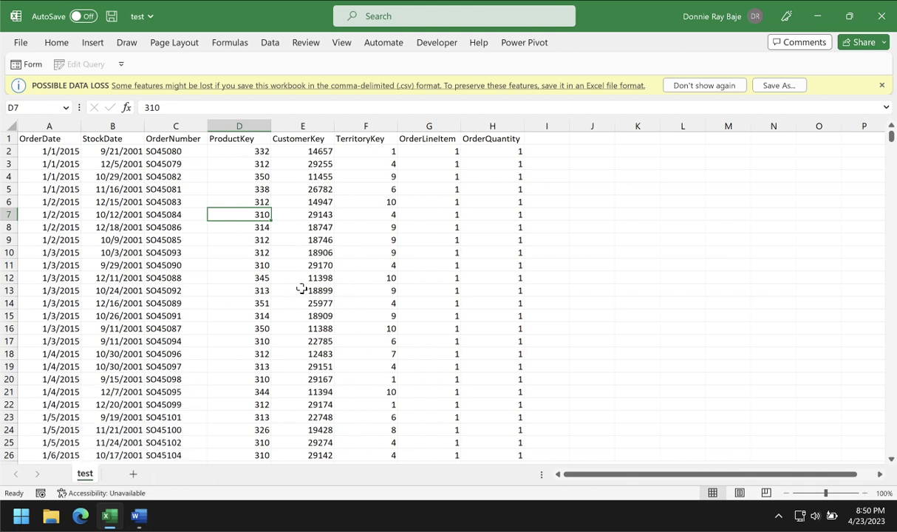
Glance at the Word file-size note, then hide it and return to the sales data
click(141, 515)
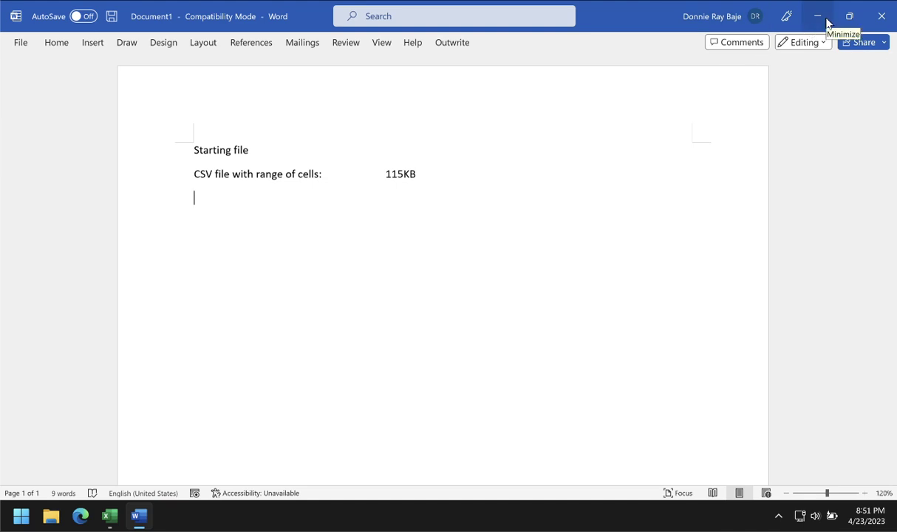
click(818, 16)
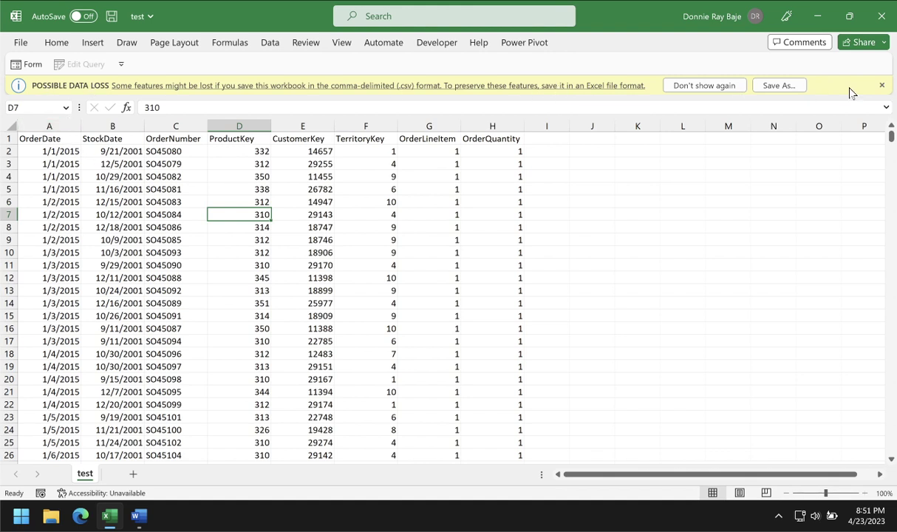
click(100, 175)
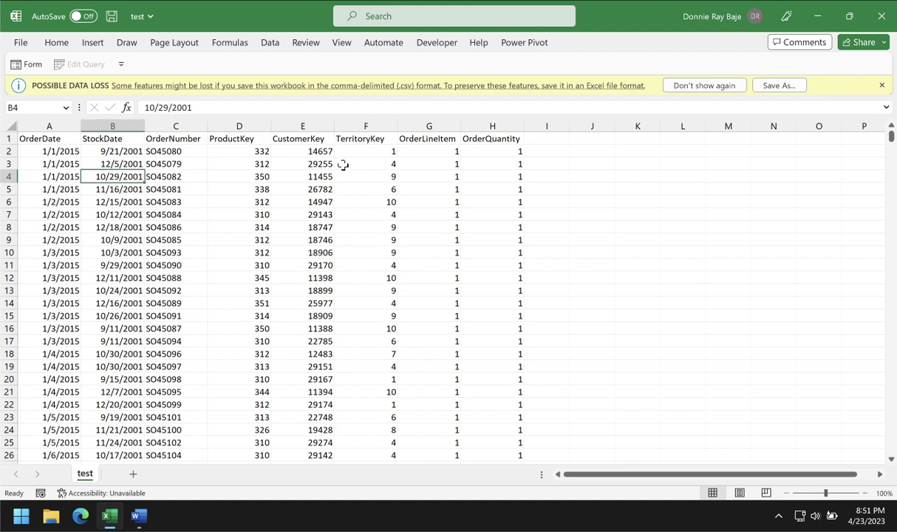
click(376, 164)
Browse the sales data cells, then open the File Backstage showing recent workbooks
click(437, 174)
click(516, 177)
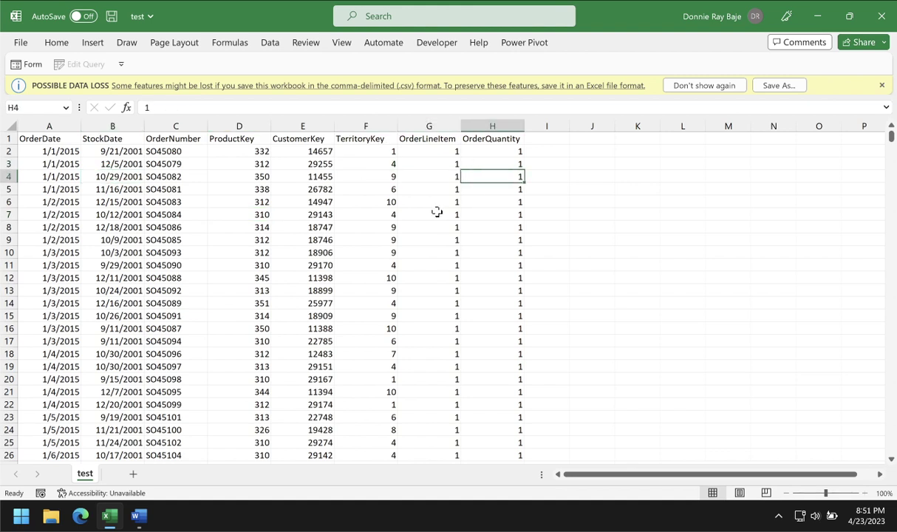
click(437, 212)
click(297, 214)
click(237, 214)
click(178, 213)
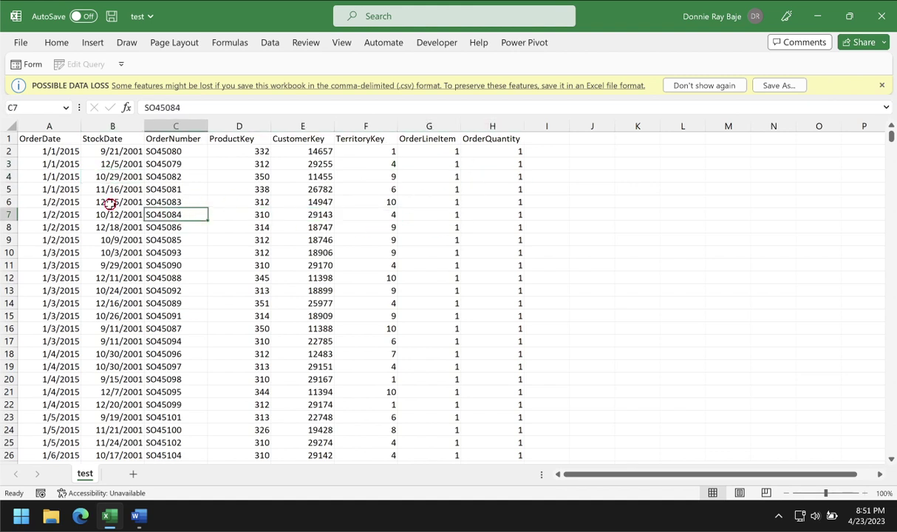
click(111, 201)
click(51, 201)
click(21, 42)
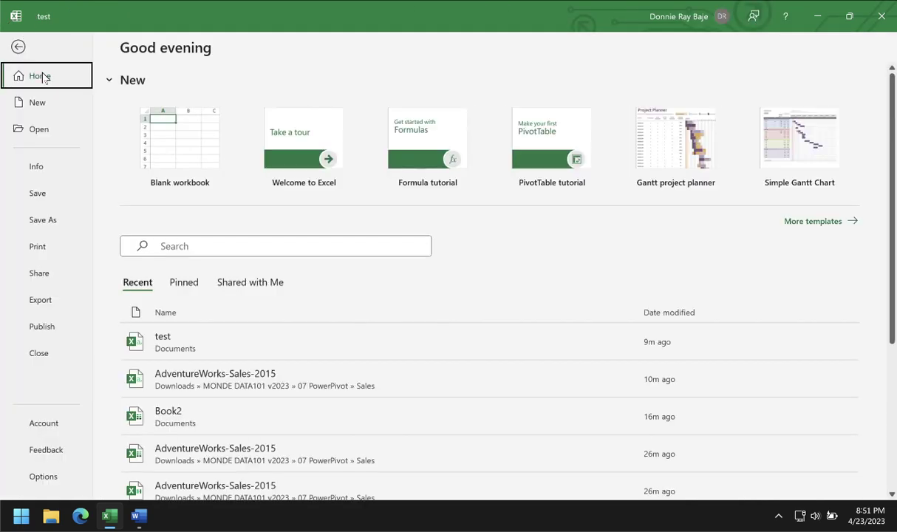
click(65, 168)
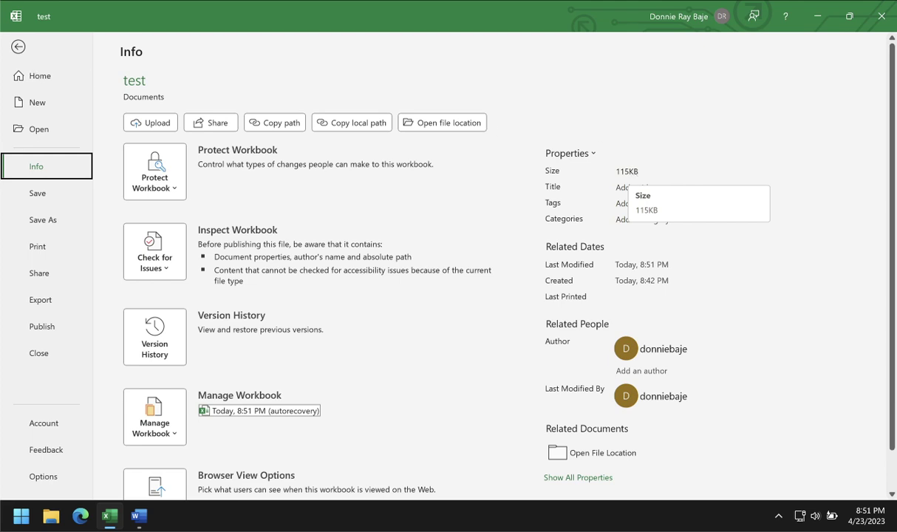
click(18, 47)
click(235, 226)
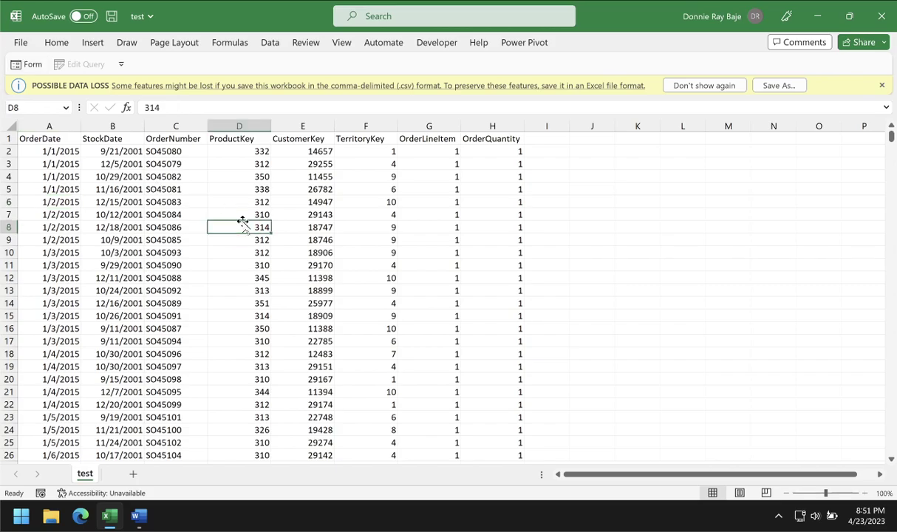
click(257, 188)
click(133, 224)
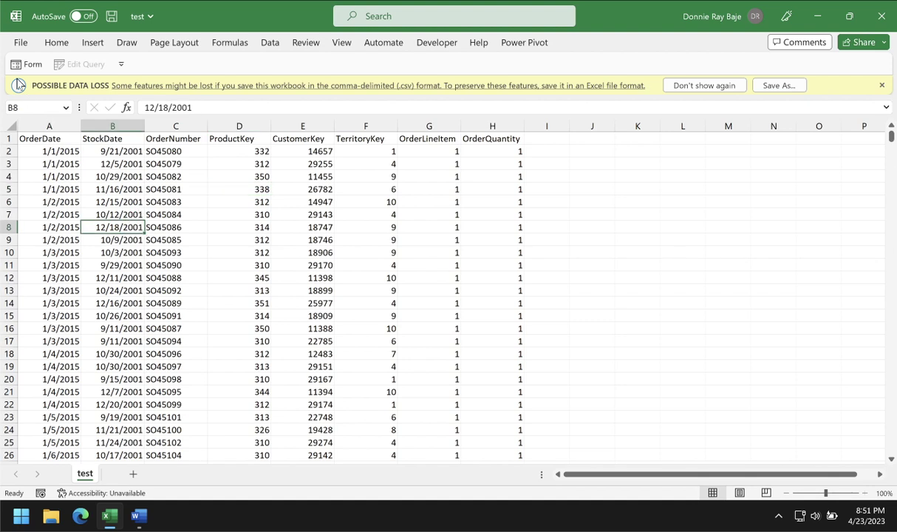
click(22, 42)
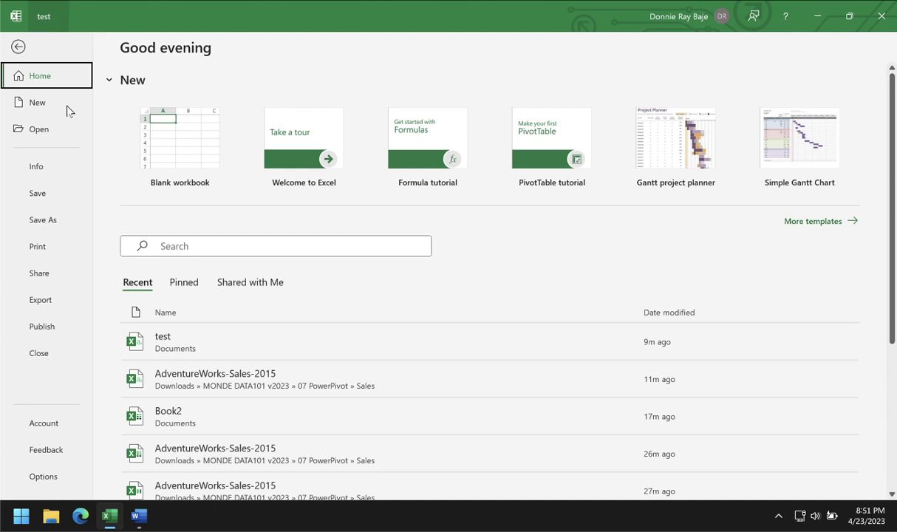
Save As with type Excel Workbook (*.xlsx), confirming the overwrite of test.xlsx
click(44, 219)
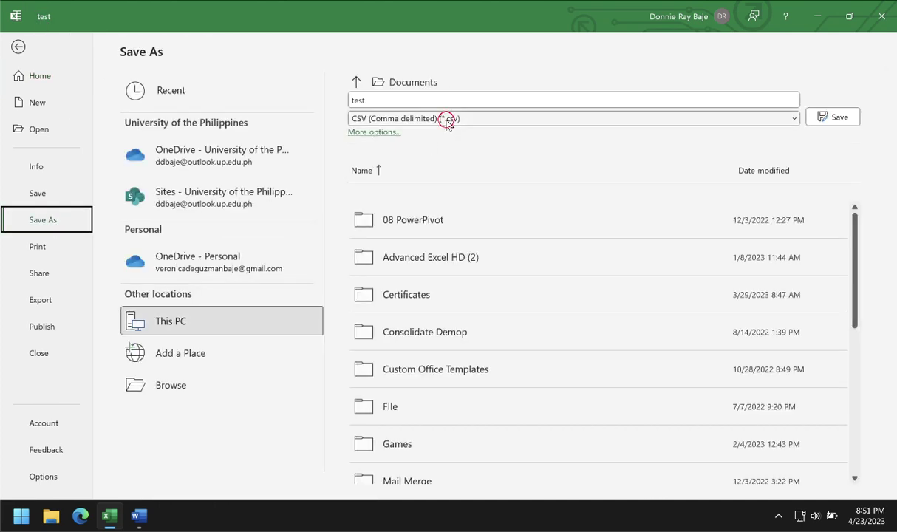
click(448, 121)
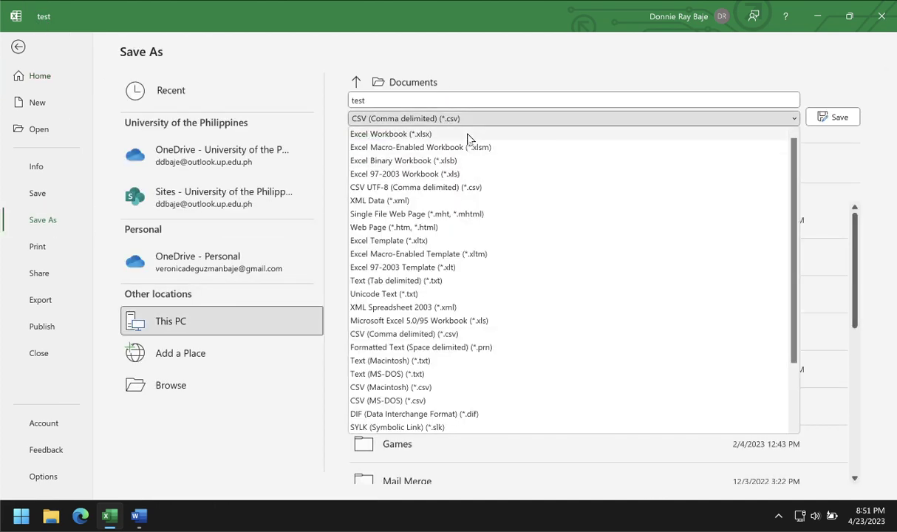
click(467, 134)
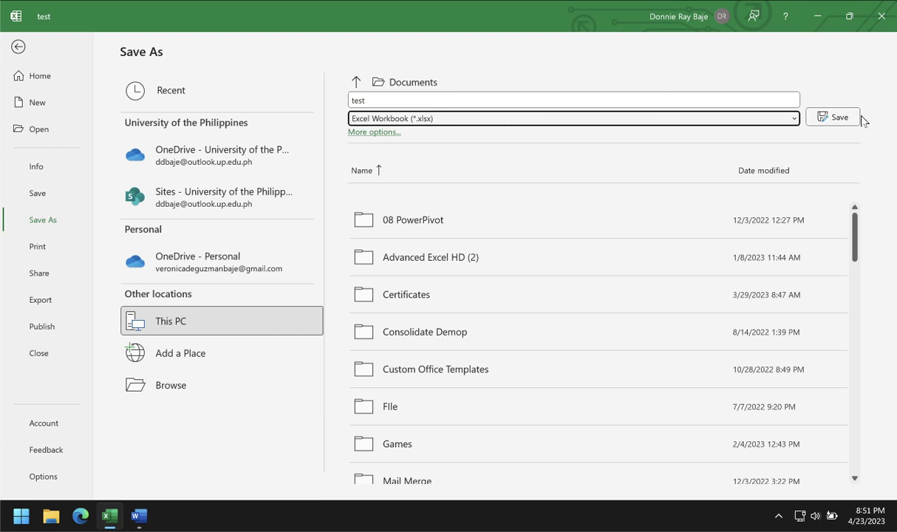
click(834, 118)
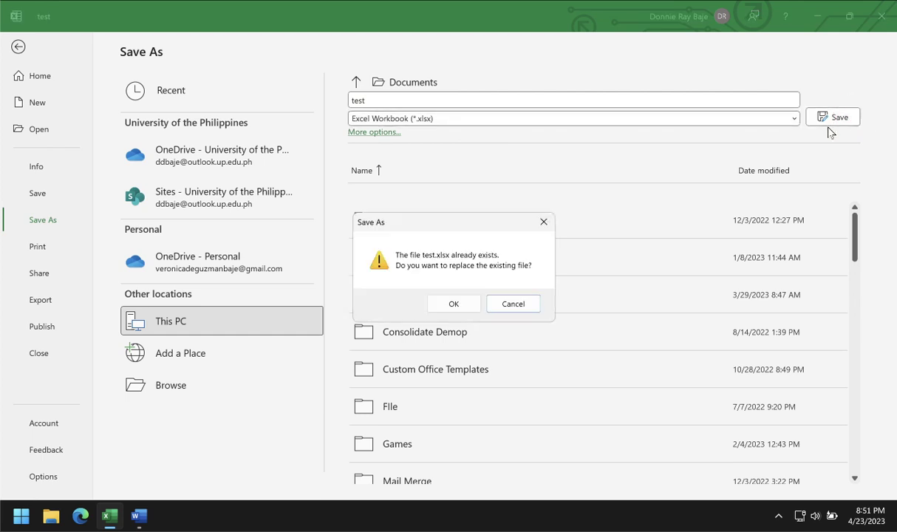
click(456, 304)
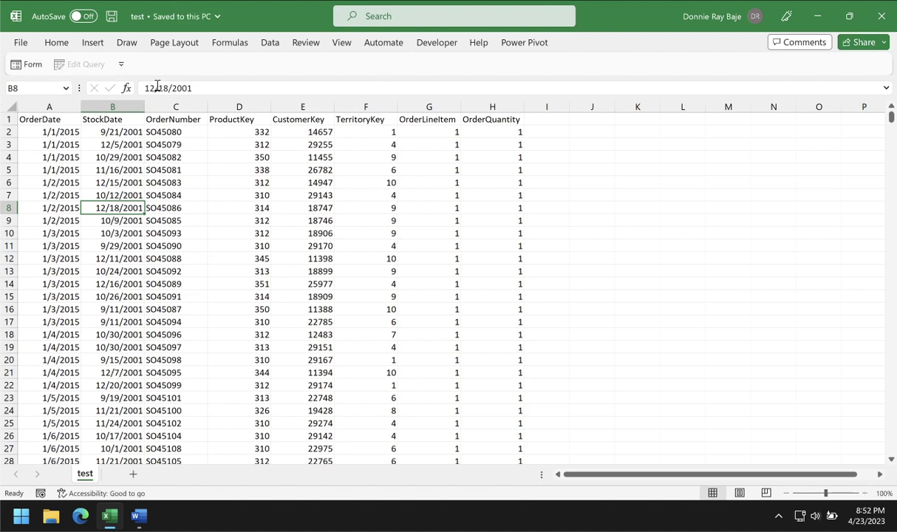
Read the 131KB size on the File Info page, then return to the Word note
click(22, 43)
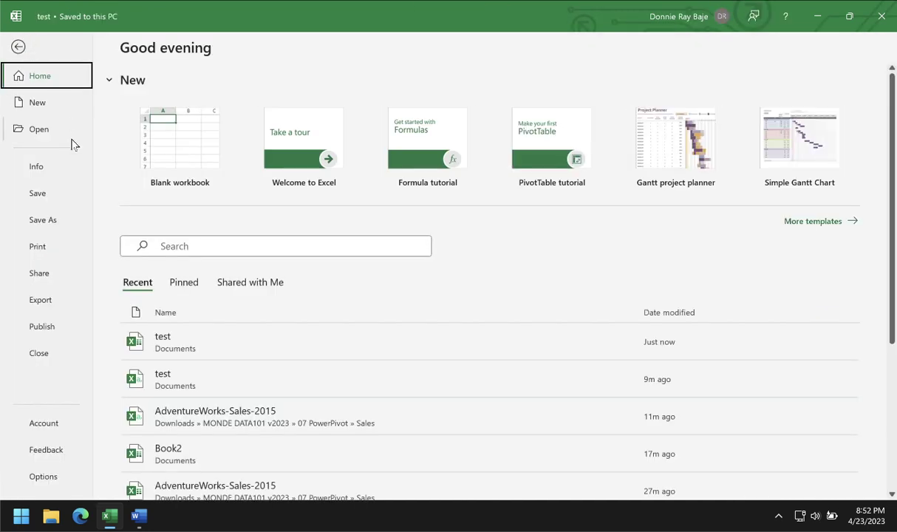
click(52, 166)
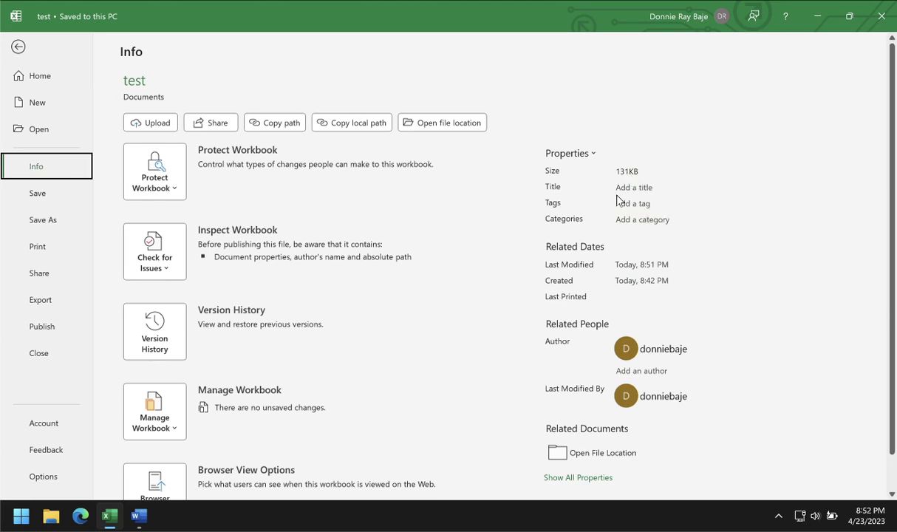
click(137, 518)
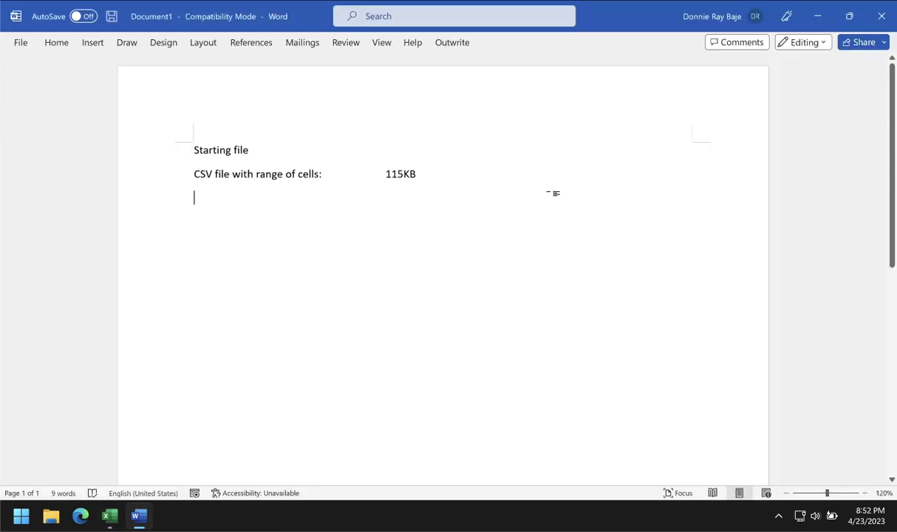
Type 'XLSX file with range of cells:' followed by a tab and 131KB
text(XLS)
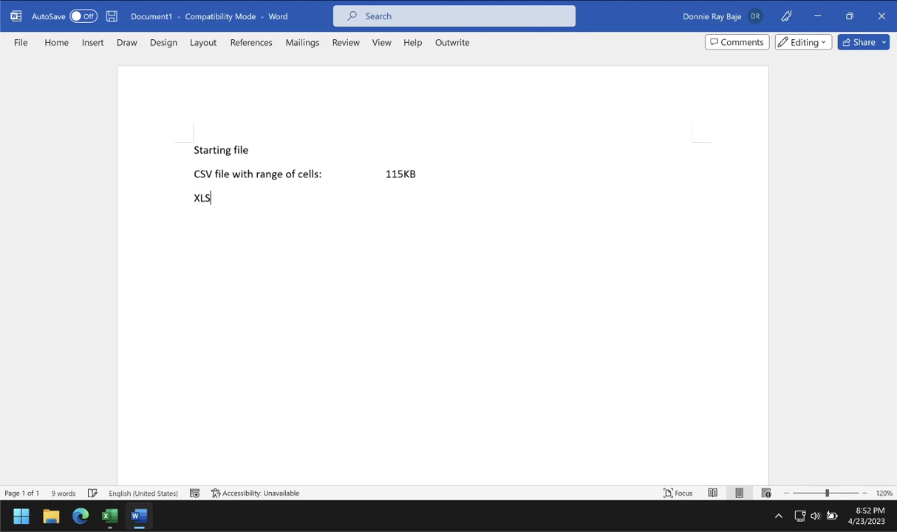
text(X fils wit)
key(BackSpace)
key(BackSpace)
key(BackSpace)
text(le with range od cell)
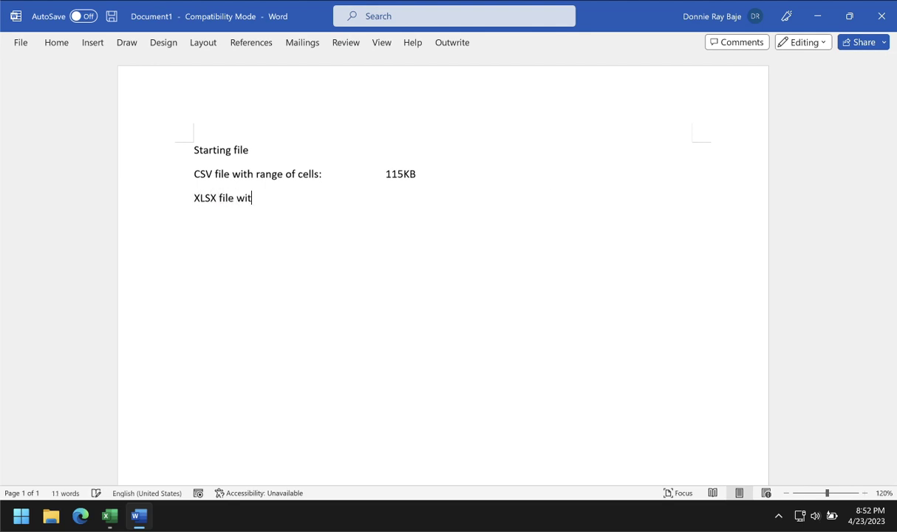
key(BackSpace)
key(BackSpace)
key(BackSpace)
key(BackSpace)
key(BackSpace)
key(BackSpace)
key(BackSpace)
text(f)
text( cells")
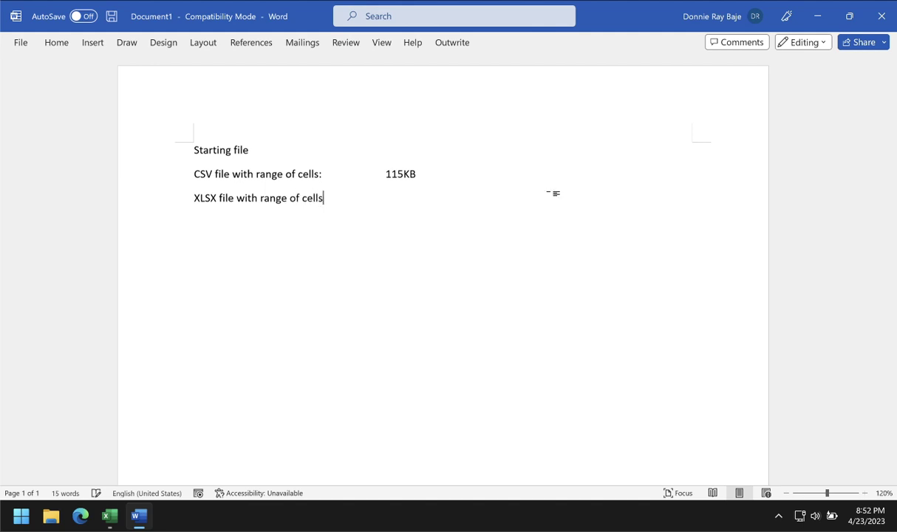
click(110, 516)
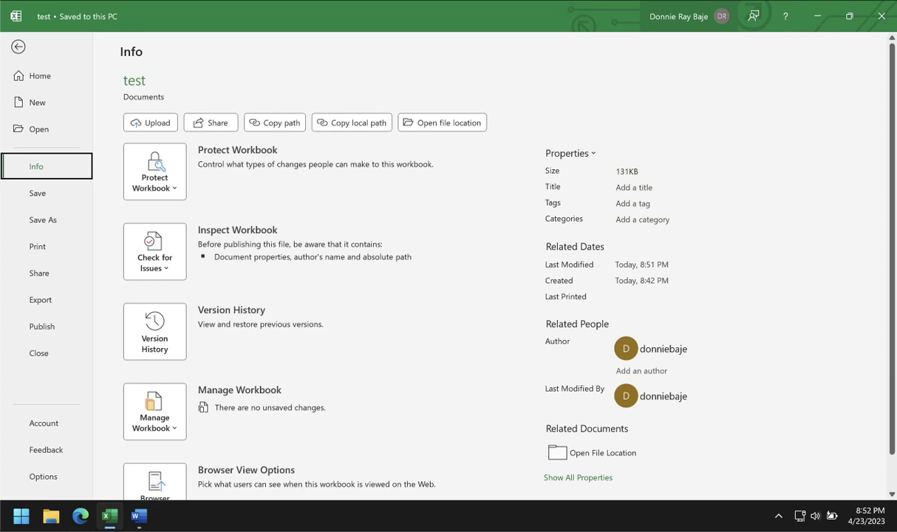
click(817, 15)
key(BackSpace)
key(BackSpace)
text(:	131KB)
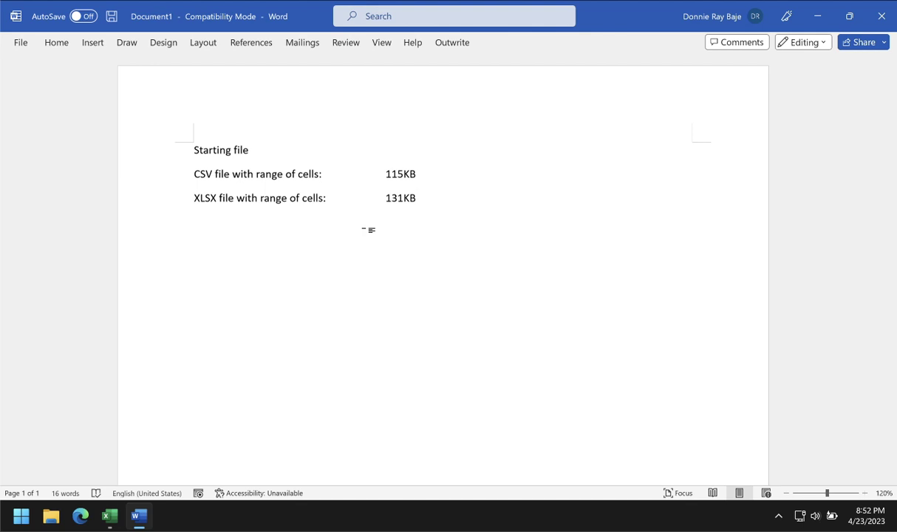
click(211, 198)
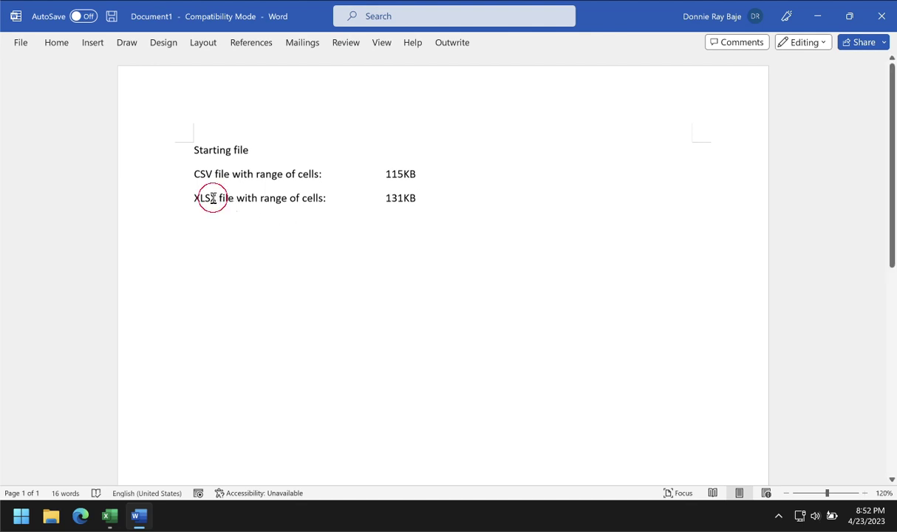
Zoom the note to 160% while comparing the XLSX and CSV entries
double_click(214, 200)
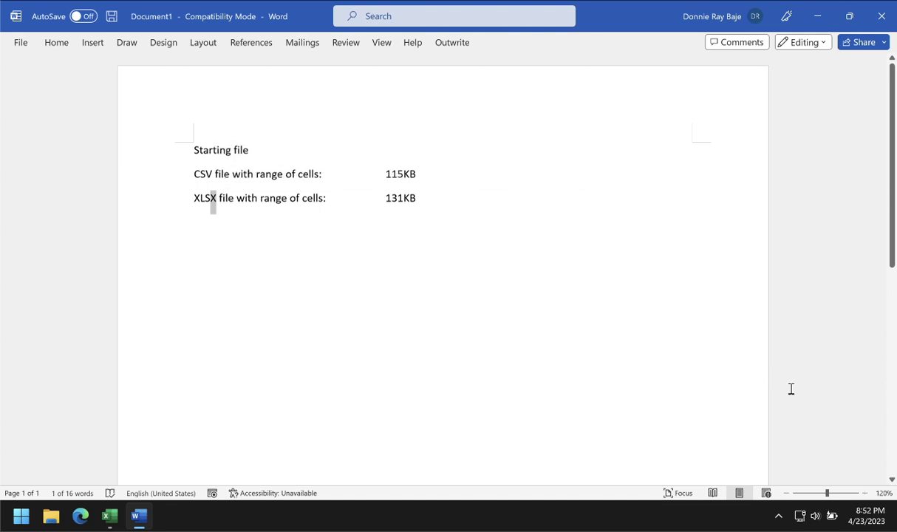
click(865, 493)
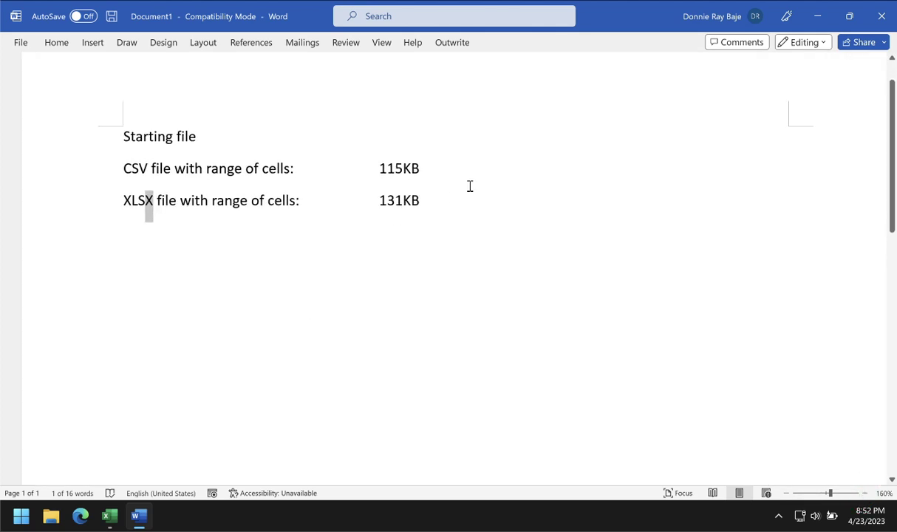
double_click(132, 170)
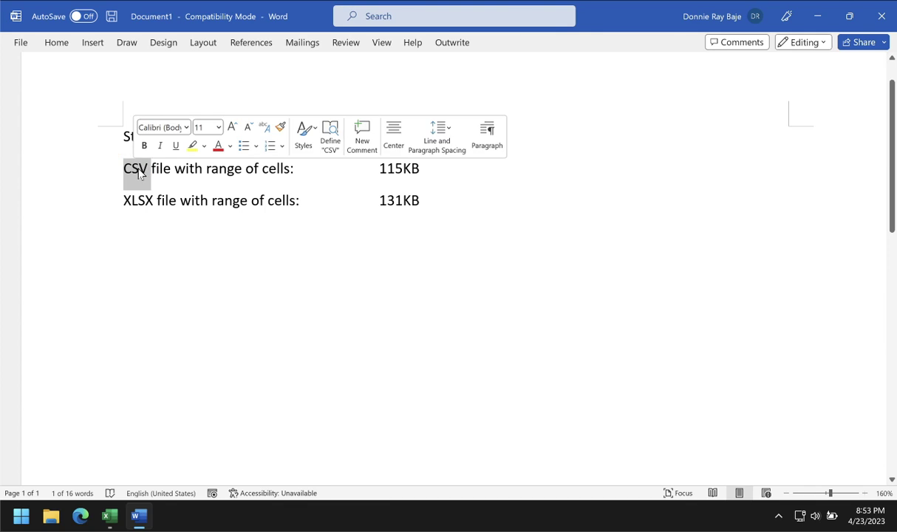
click(464, 209)
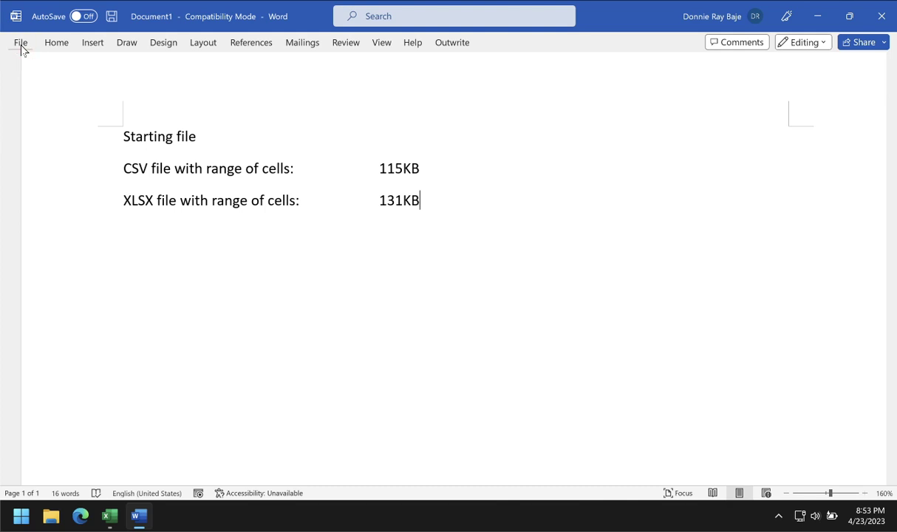
Start a Save As of the Word note and browse for a save location
click(21, 45)
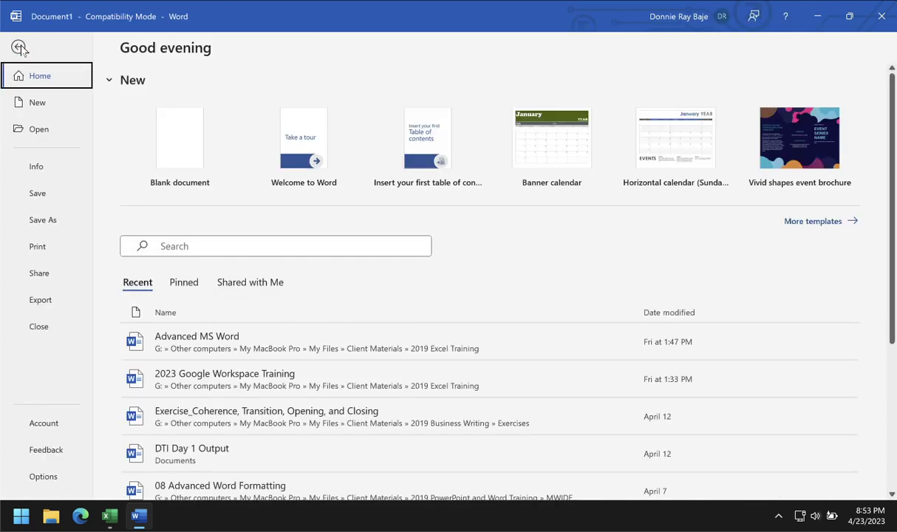
click(45, 220)
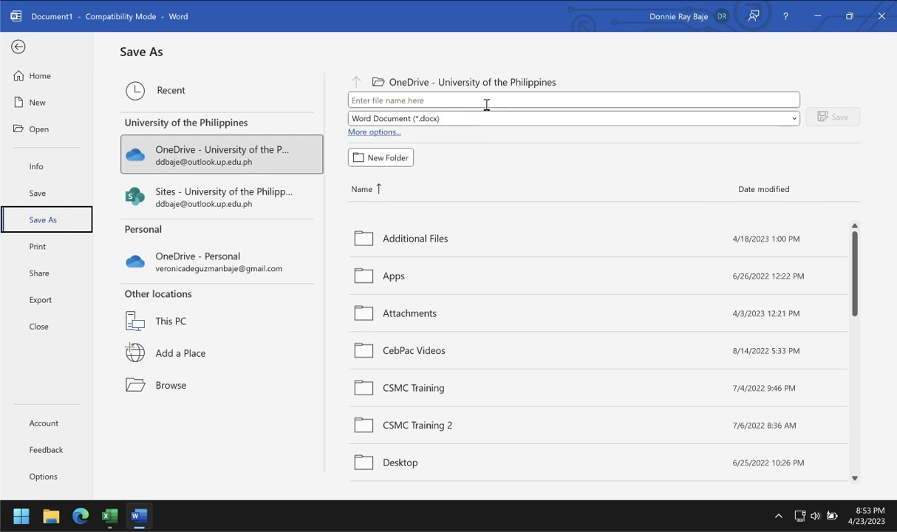
click(178, 382)
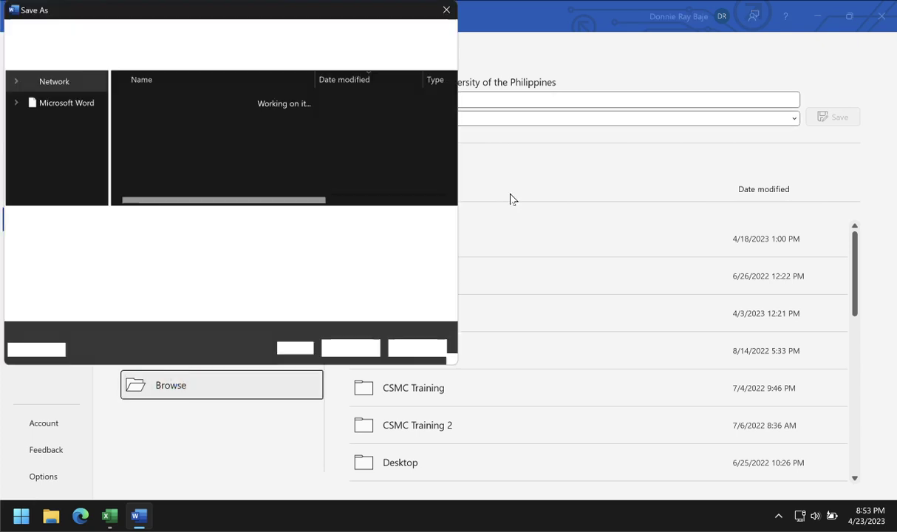
scroll(51, 151, down, 1)
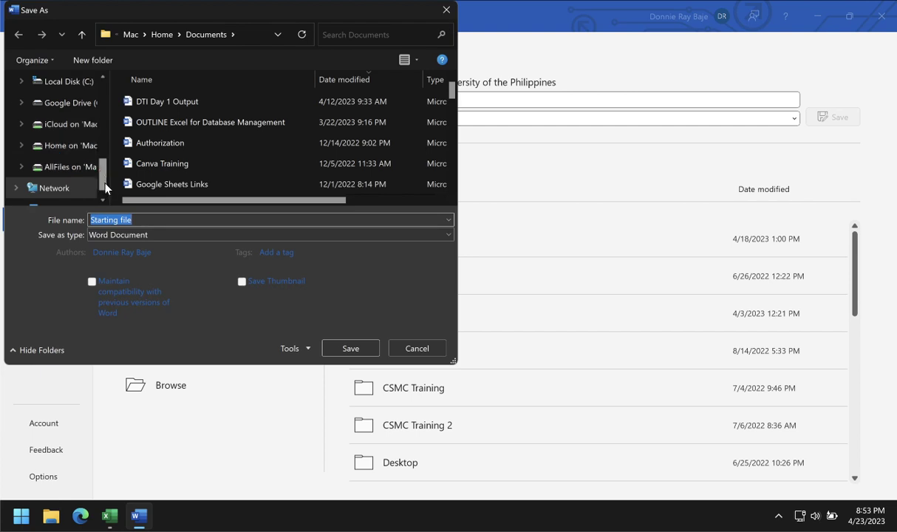
scroll(102, 114, up, 5)
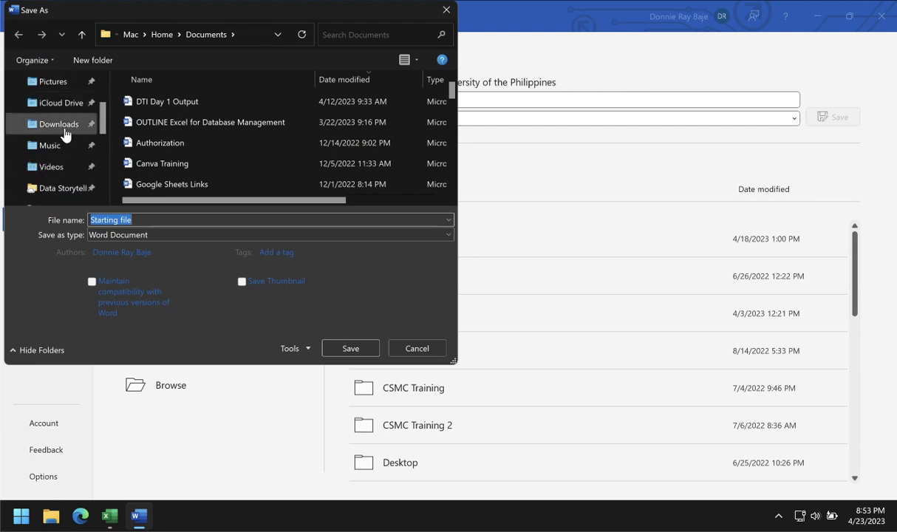
drag(105, 126, 101, 98)
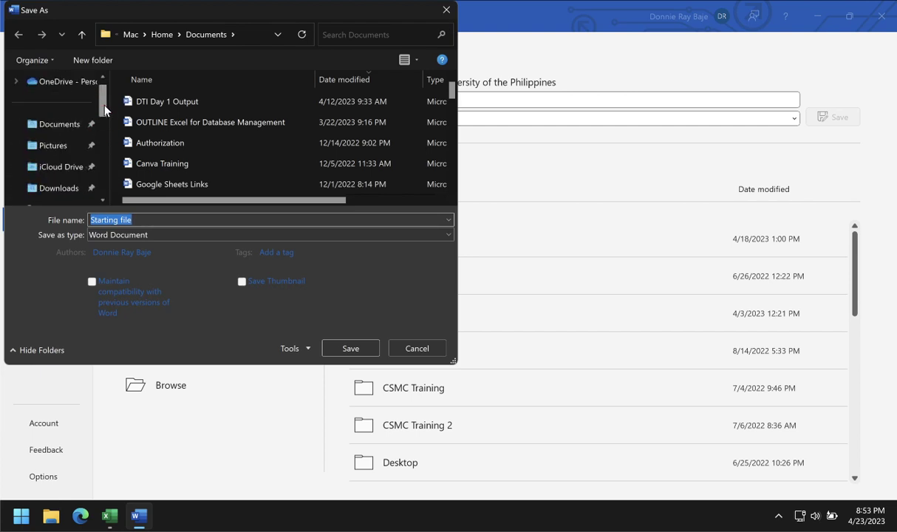
Enter the name test and review the formats, then cancel and bring Excel's 131KB Info page forward
text(test)
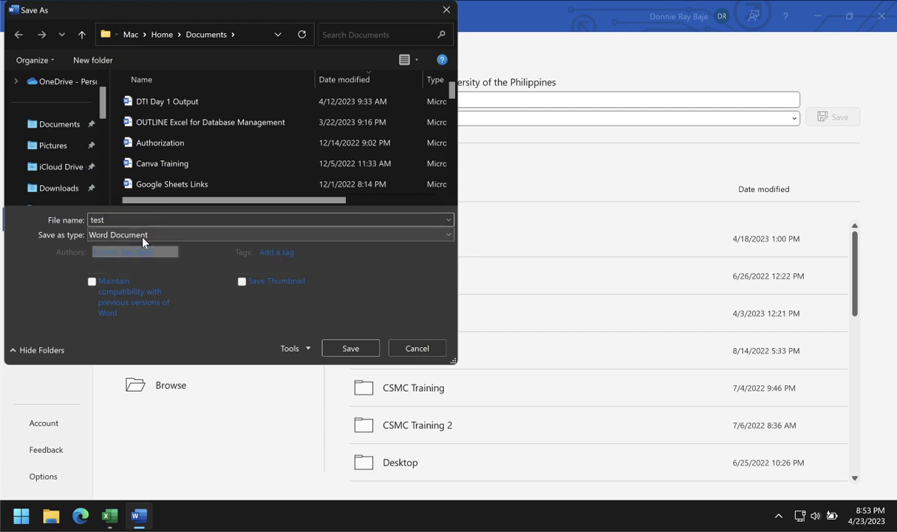
click(135, 235)
click(59, 247)
click(416, 348)
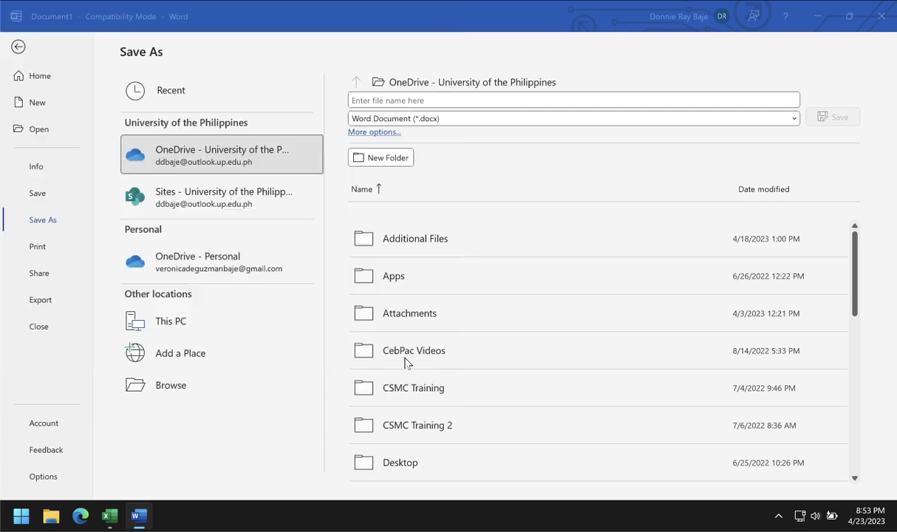
click(111, 518)
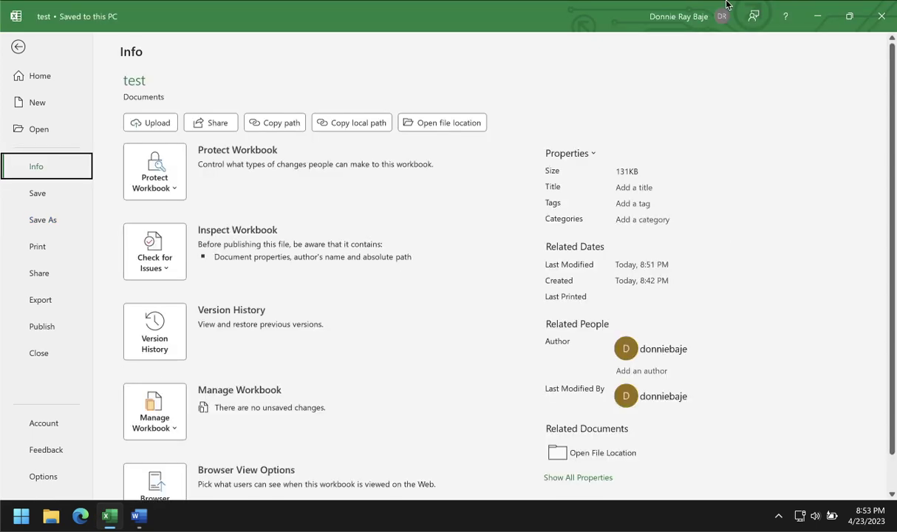
Choose Excel Binary Workbook (*.xlsb) as the type and save test to Documents
click(45, 221)
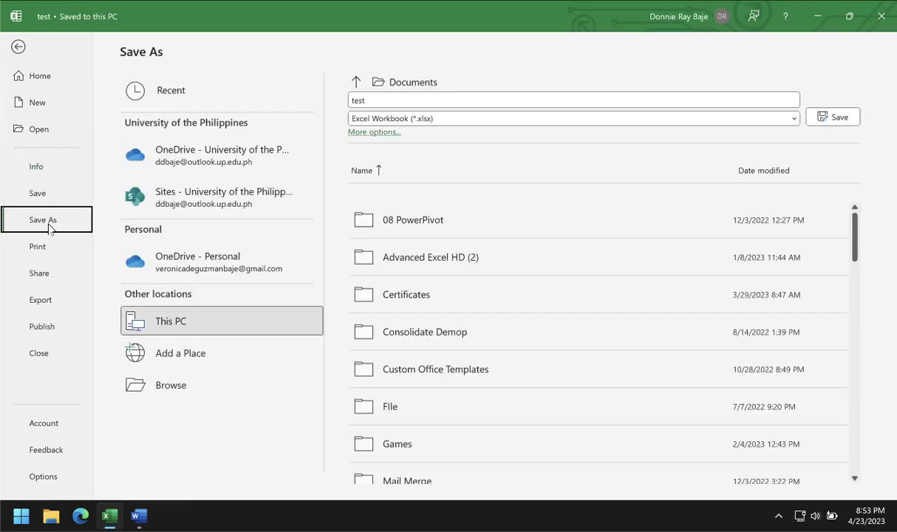
click(445, 121)
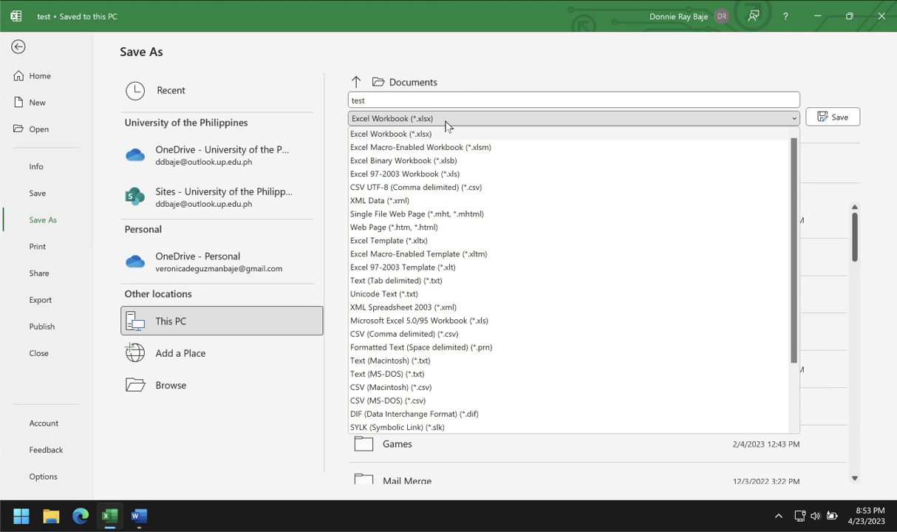
click(470, 161)
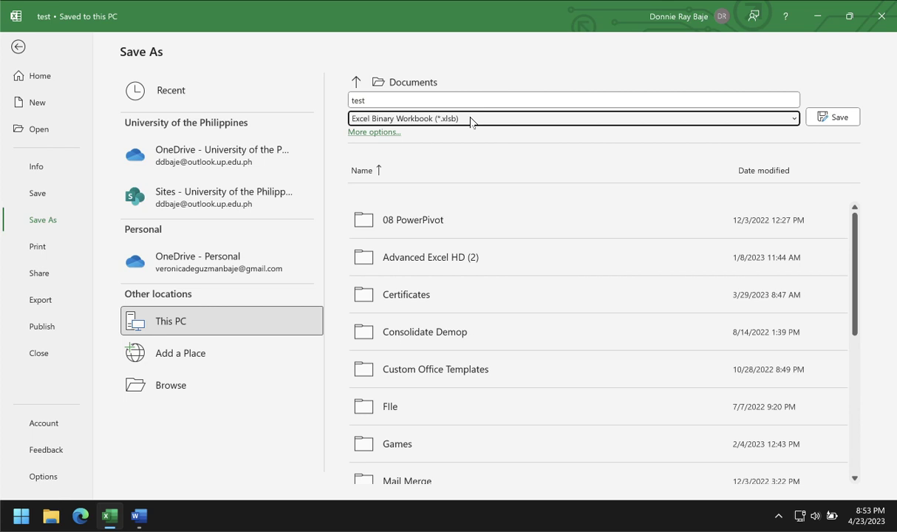
click(845, 119)
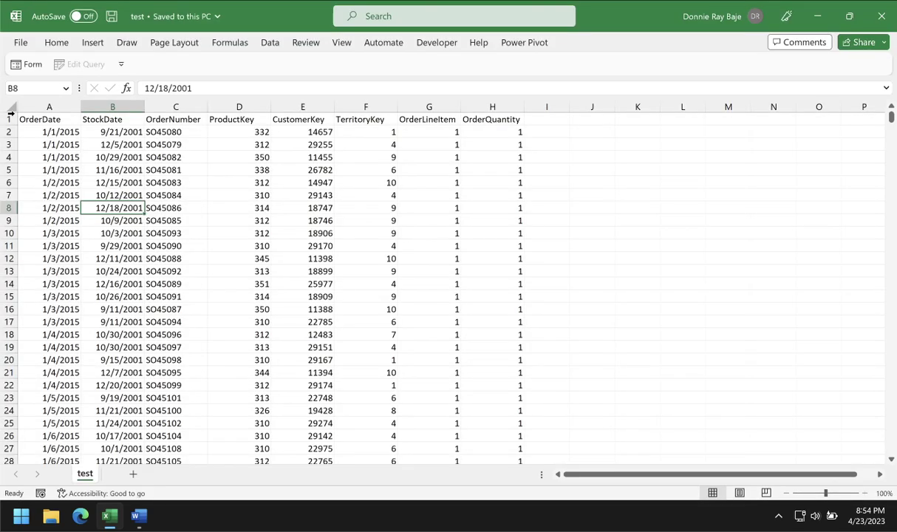
Read the .xlsb workbook's size on File Info, then return to the Word note
click(30, 46)
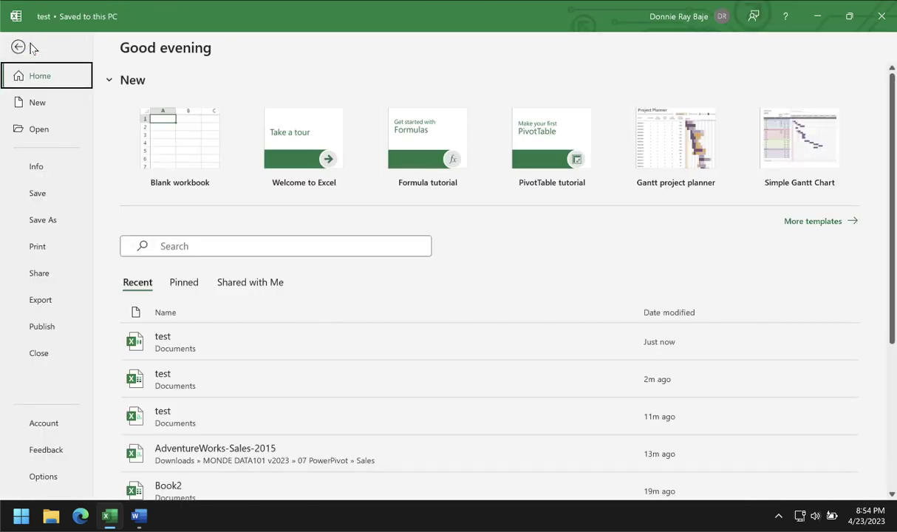
click(82, 172)
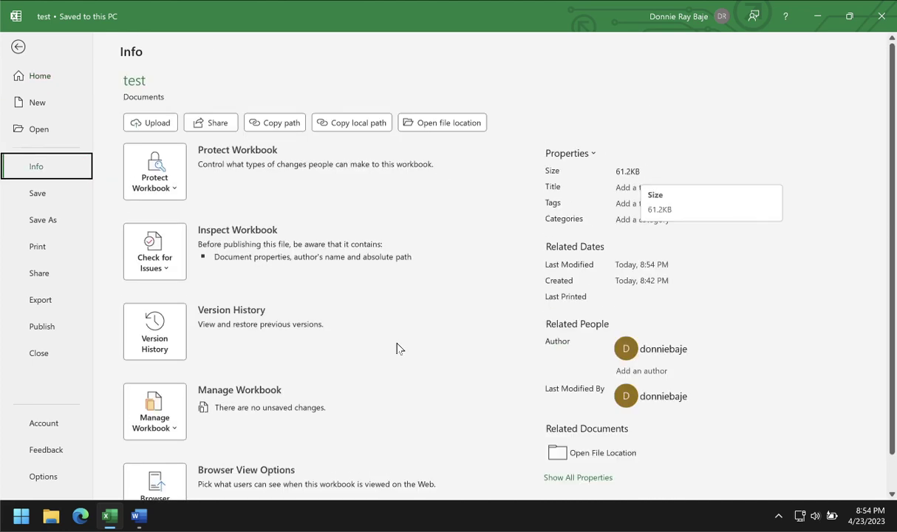
click(134, 518)
click(25, 46)
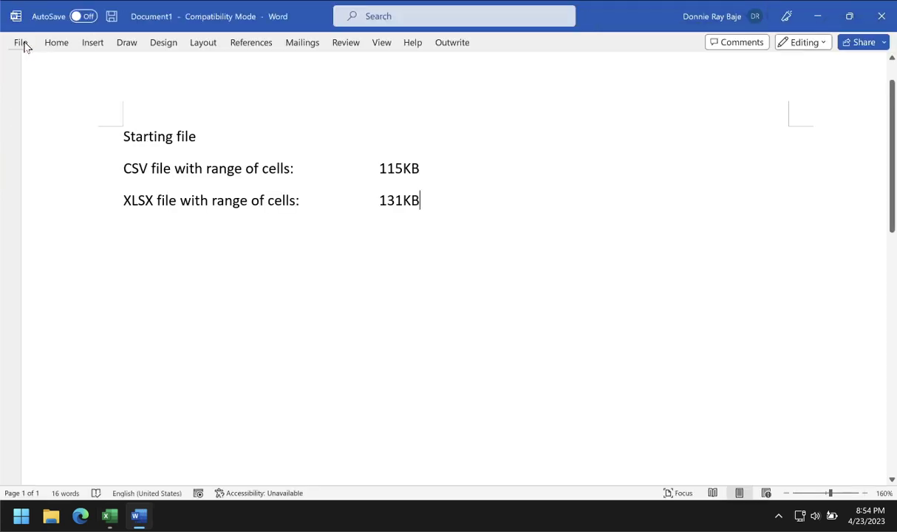
Add the line 'XLSB file with range of cells:' with a tab and 61.2KB, then a new line
key(Return)
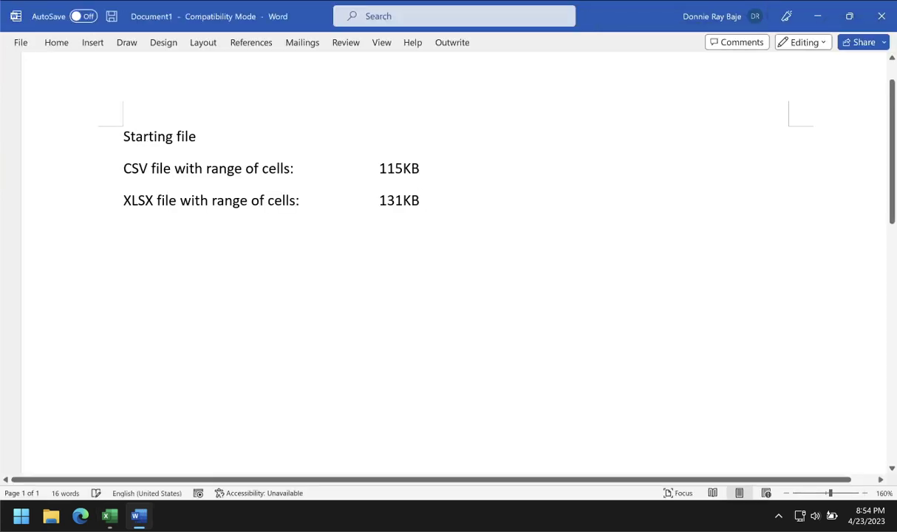
text(XLSB file s)
text(ith)
key(BackSpace)
key(BackSpace)
key(BackSpace)
key(BackSpace)
text(with rane o)
key(BackSpace)
key(BackSpace)
key(BackSpace)
text(ge of cells:)
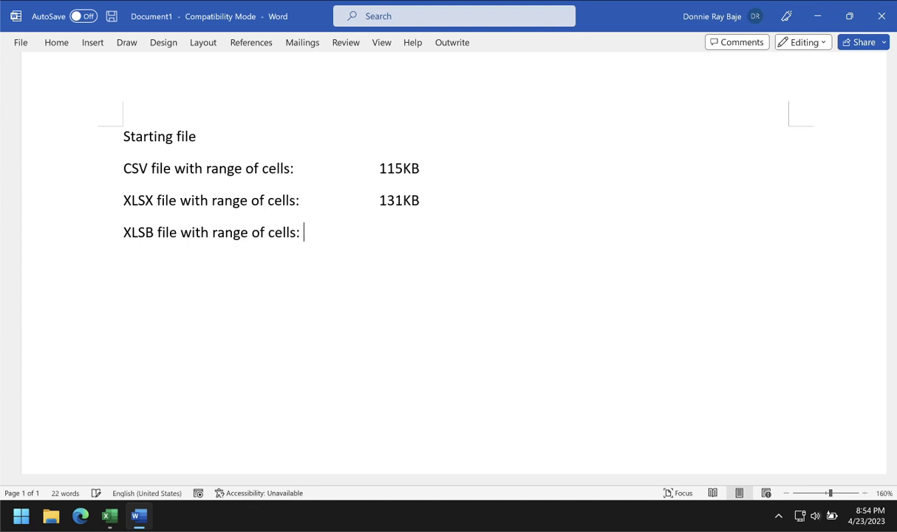
click(108, 521)
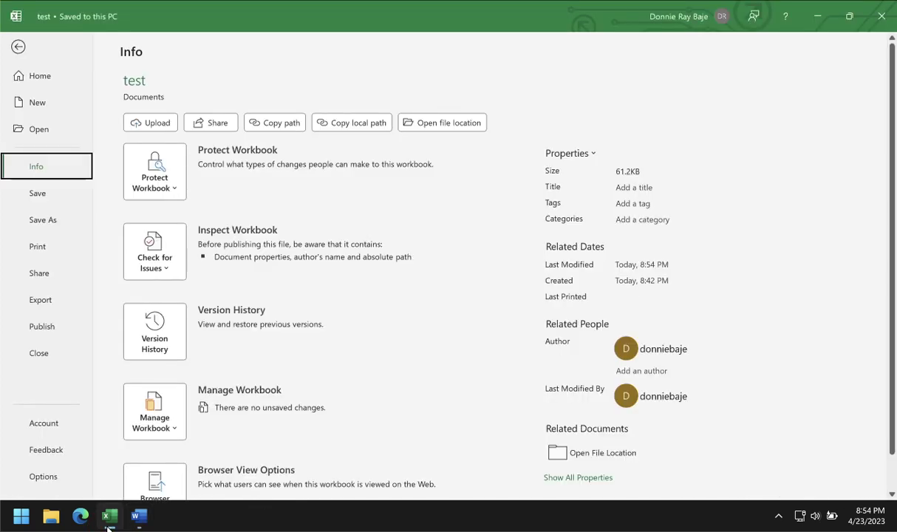
click(20, 47)
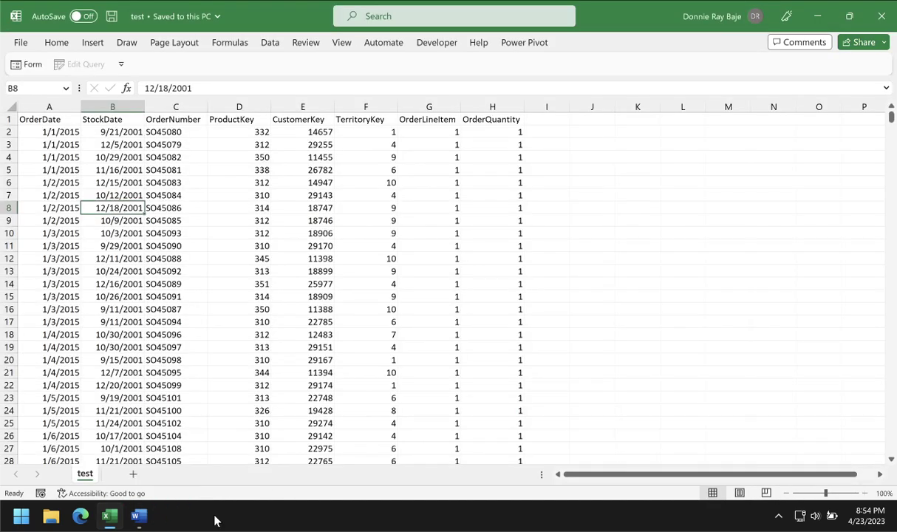
click(148, 516)
key(Tab)
text(61.2KB)
key(Return)
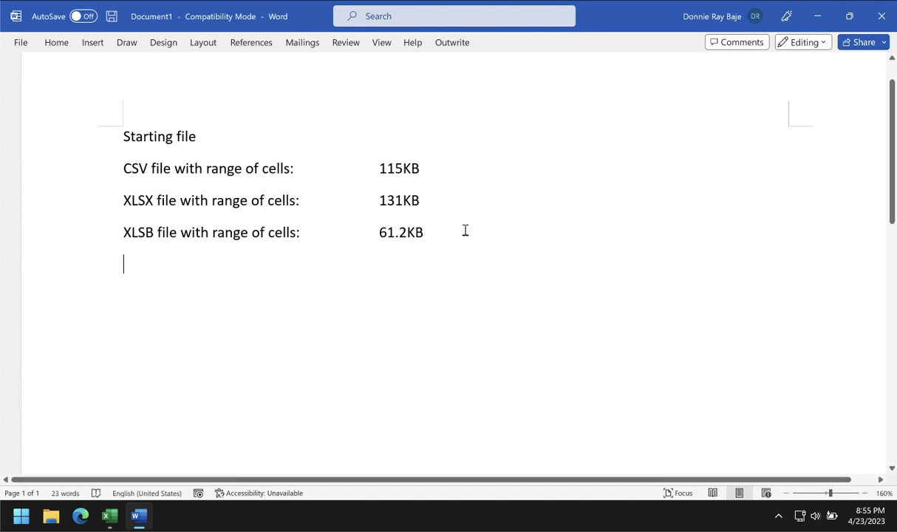
Zoom the note out to 130%, add a blank line after 61.2KB, and bring Excel forward
click(786, 493)
click(786, 493)
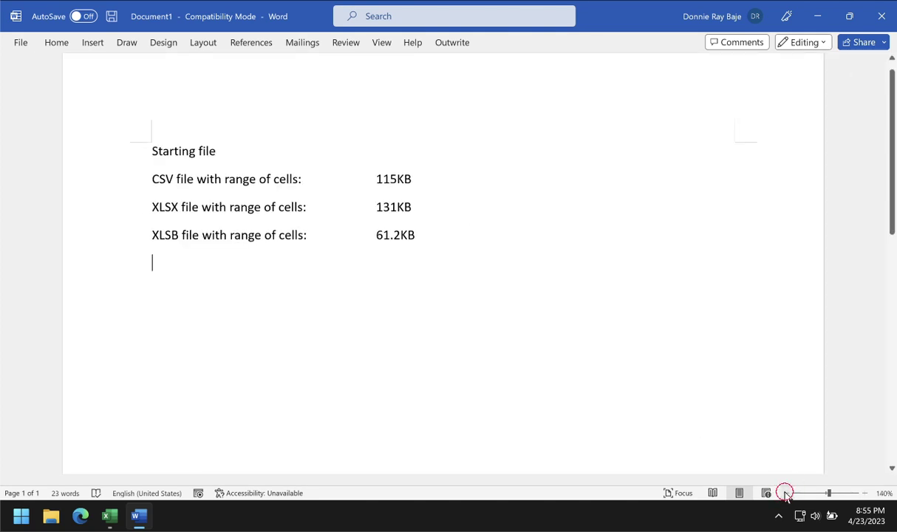
click(786, 493)
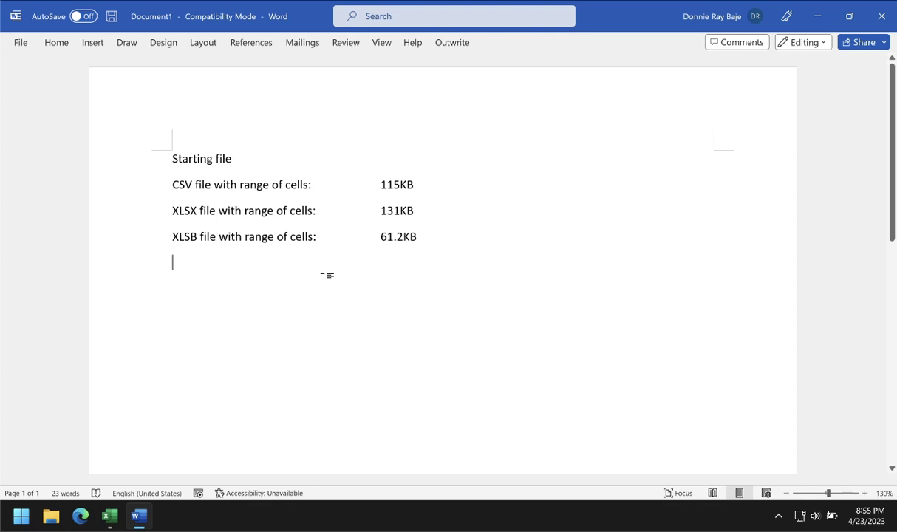
click(446, 226)
key(Return)
key(Return)
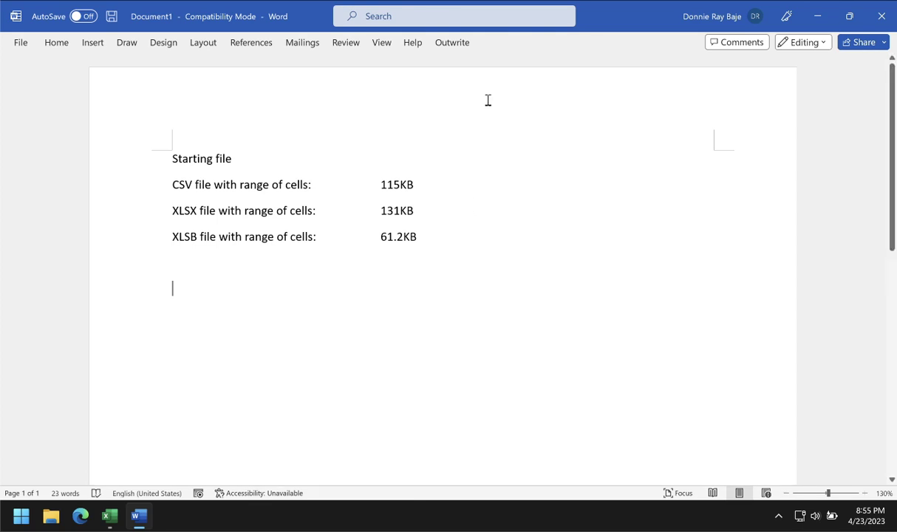
click(114, 523)
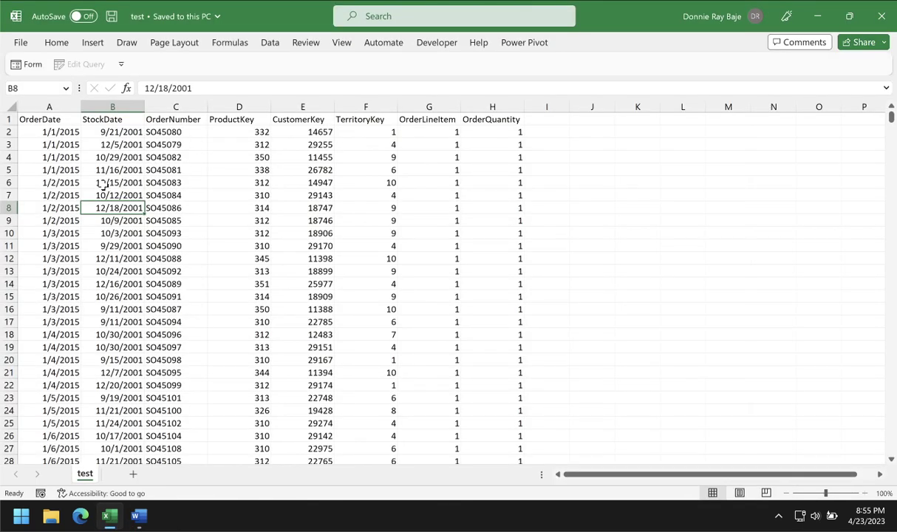
Open the binary workbook's File Info page
click(18, 42)
key(Escape)
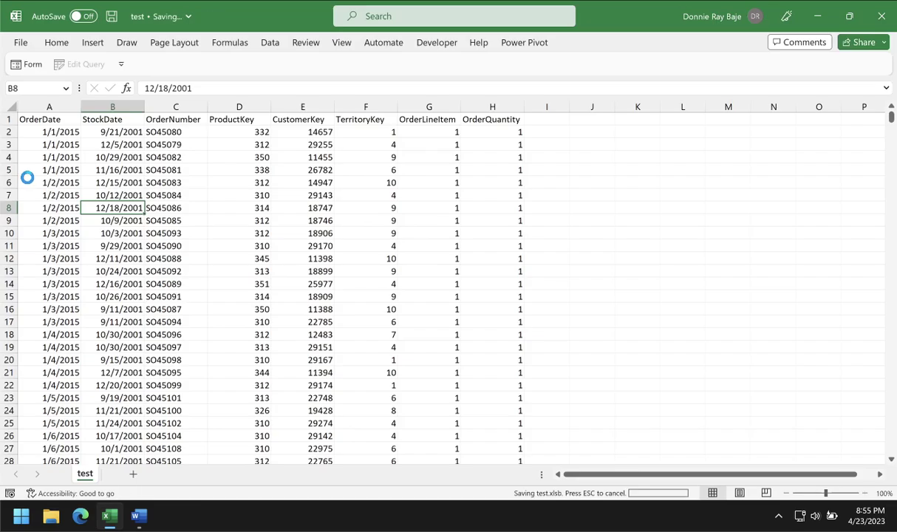
click(25, 44)
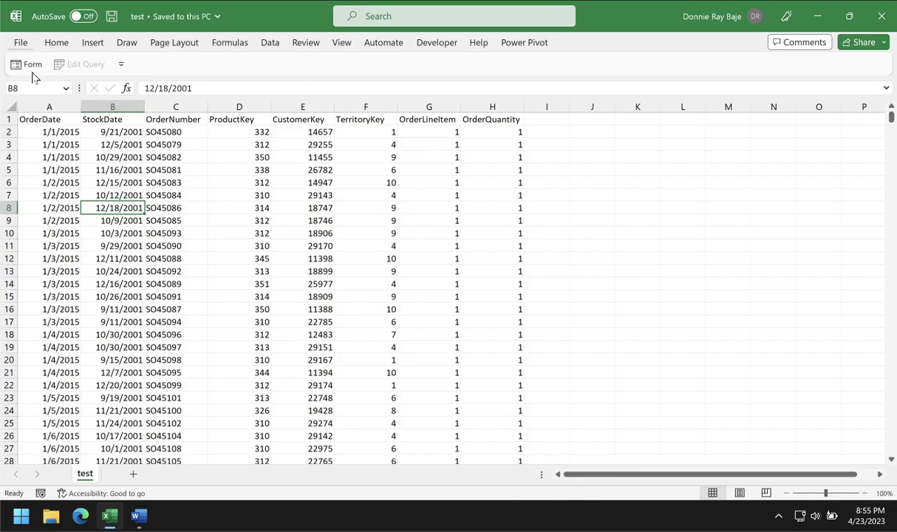
click(42, 173)
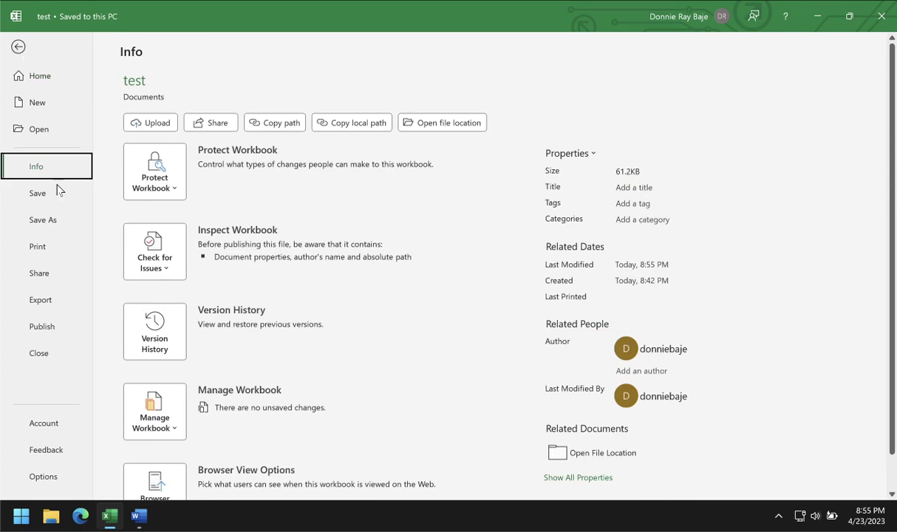
Save As Excel Workbook (*.xlsx), replacing the existing test.xlsx
click(54, 222)
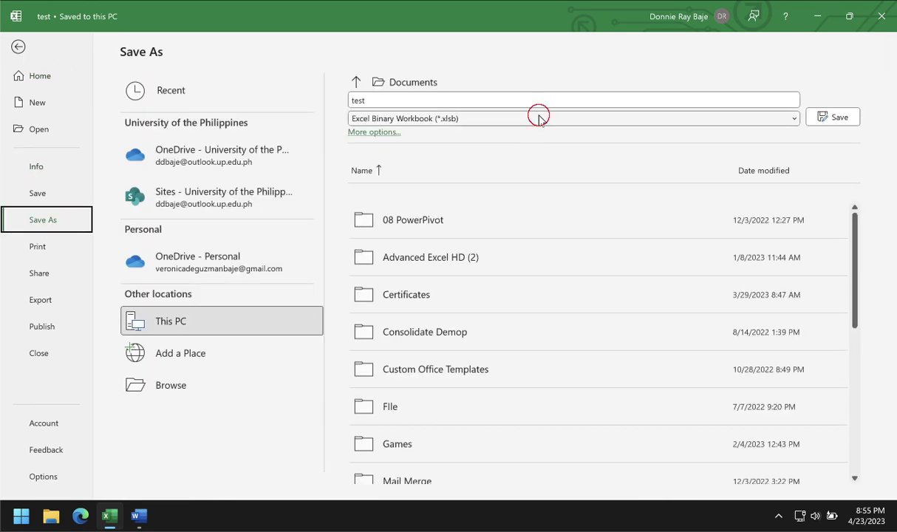
click(536, 118)
click(536, 132)
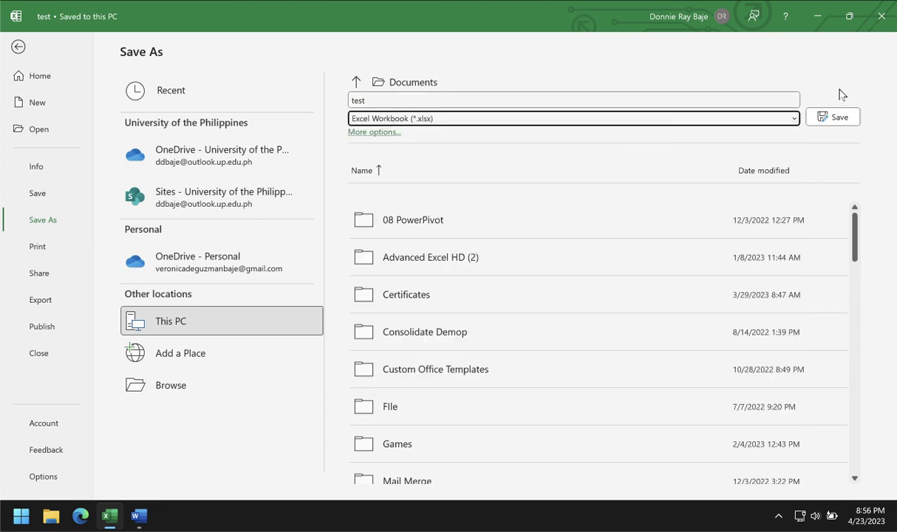
click(840, 120)
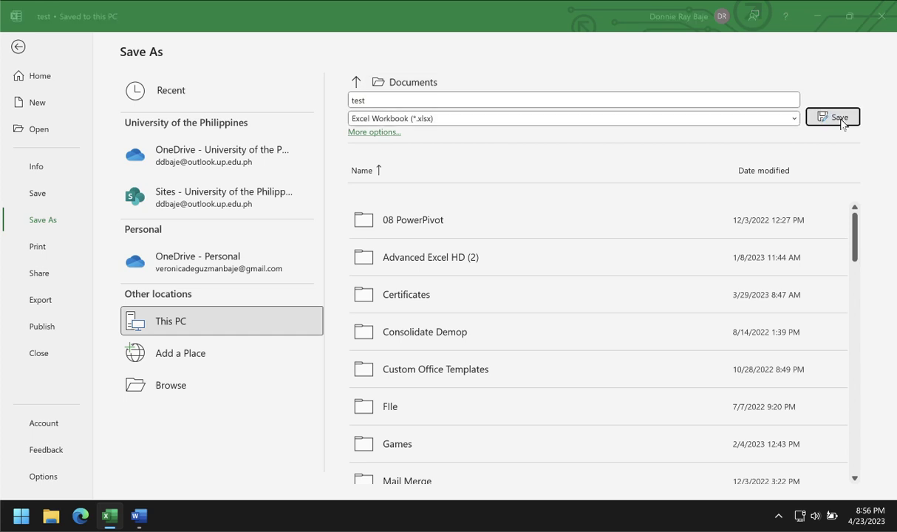
click(449, 308)
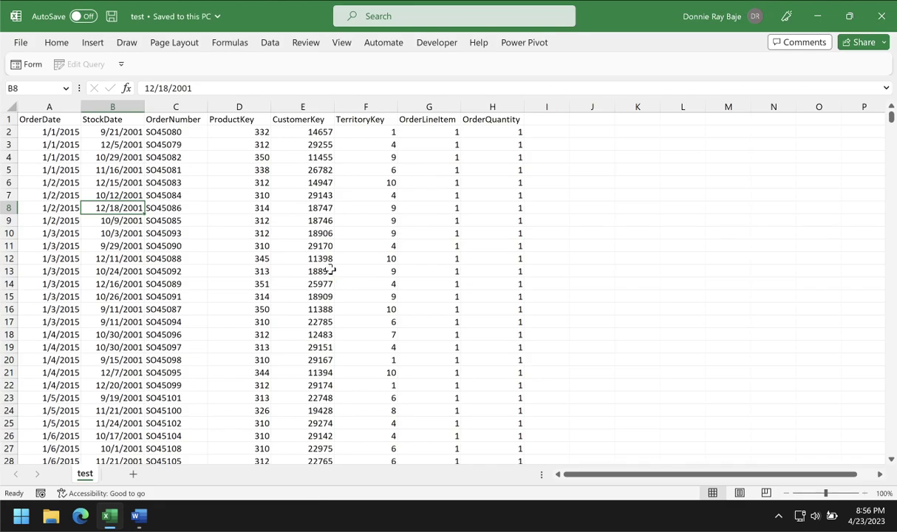
Confirm on File Info that the resaved workbook is 131KB
click(28, 42)
click(45, 175)
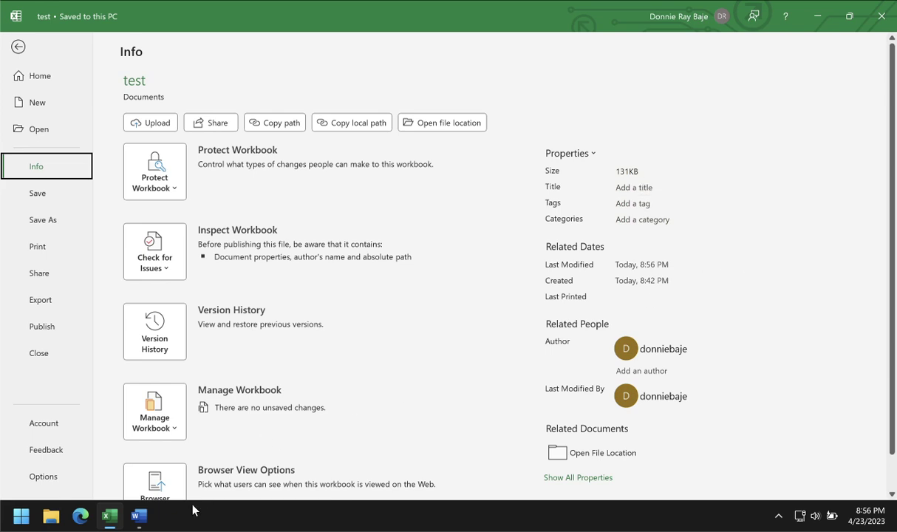
mouse_move(139, 515)
Return from the Info page to the sales sheet, select empty cell I1, and zoom to 120%
click(33, 56)
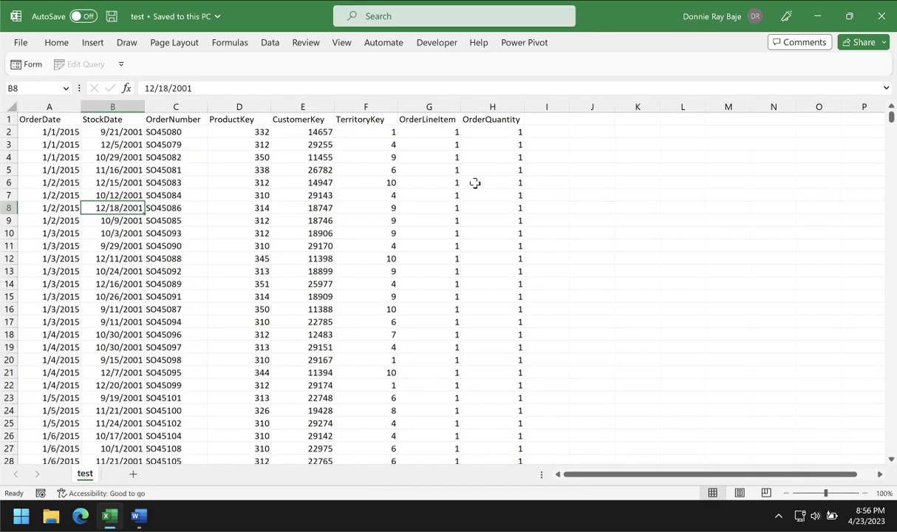
click(475, 183)
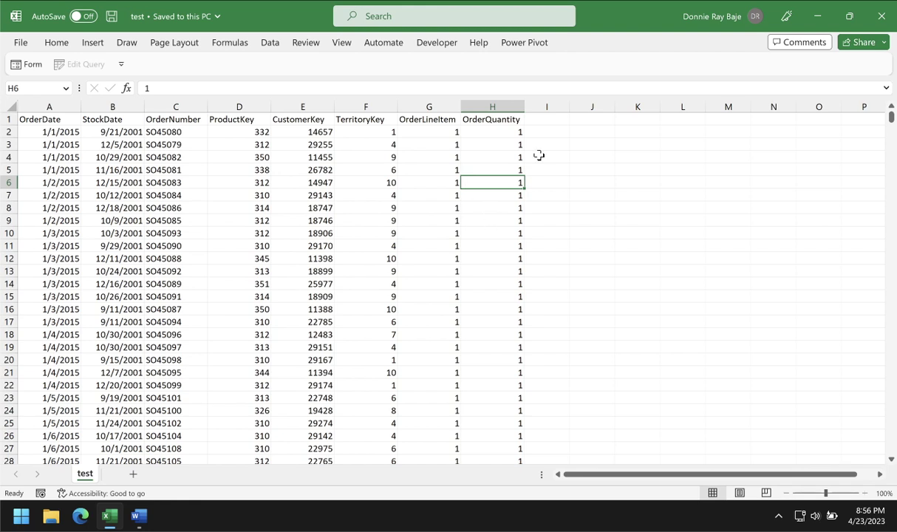
click(548, 120)
click(245, 169)
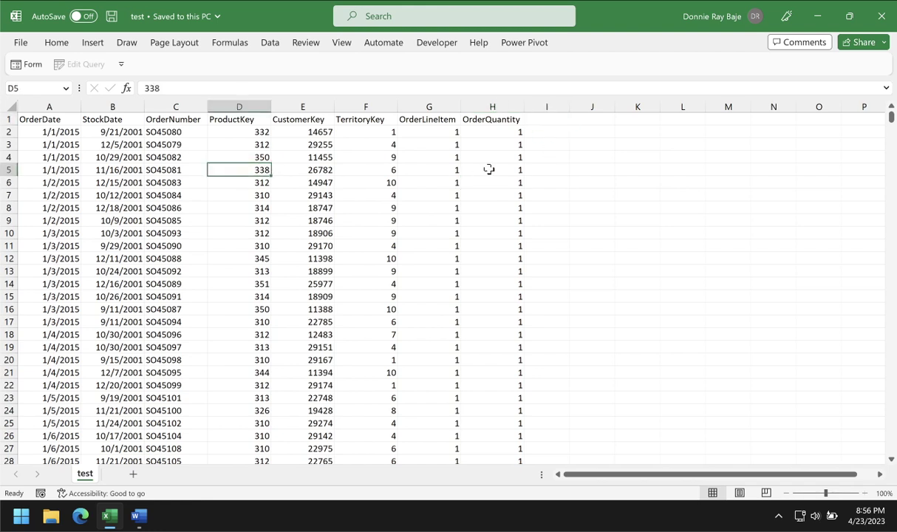
click(558, 123)
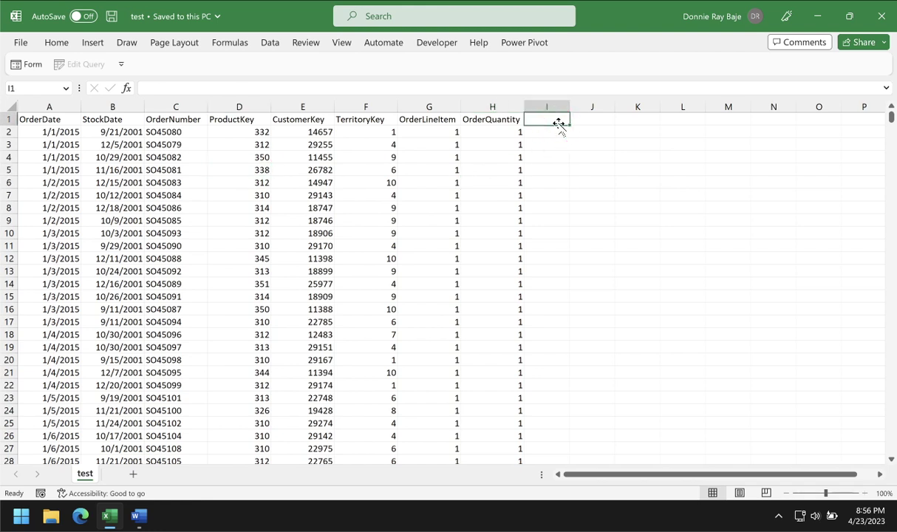
click(864, 492)
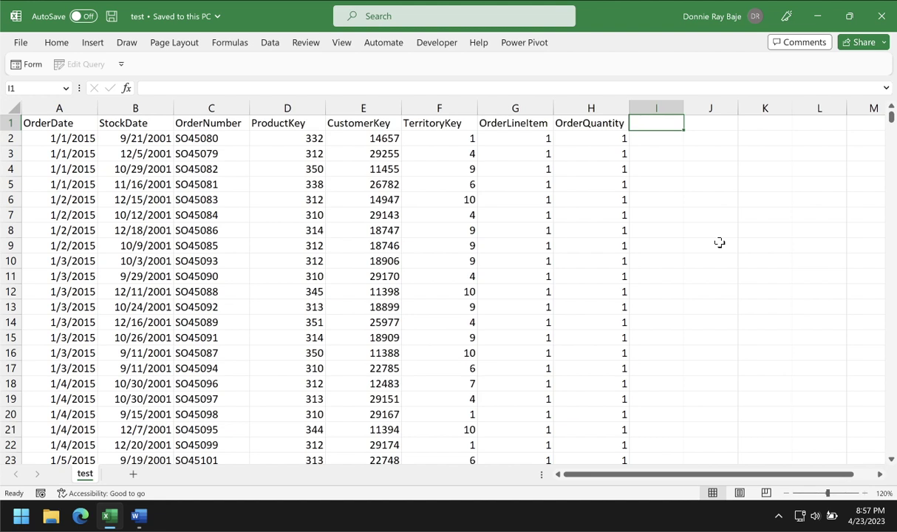
Enter header Formula1 in I1 and =IF(H2>1,"Multiple Item Order","Single Item Order") in I2
text(Formula1`)
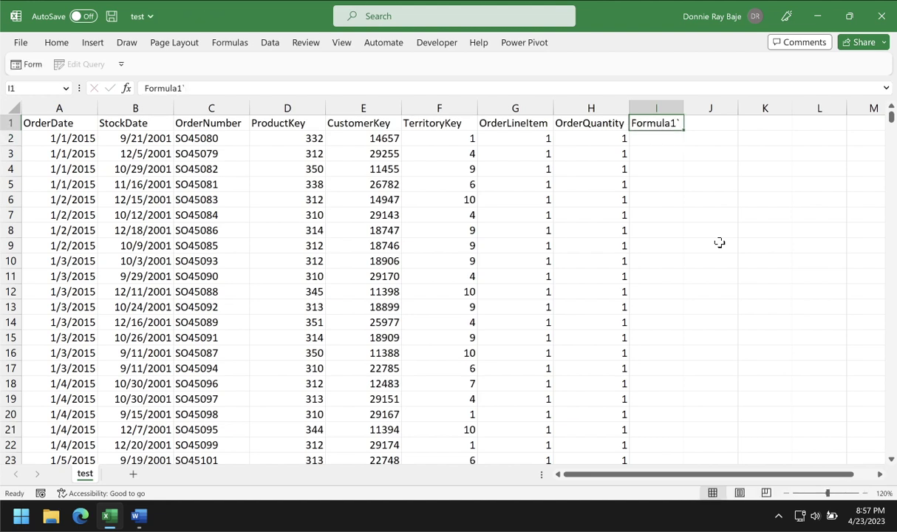
click(680, 86)
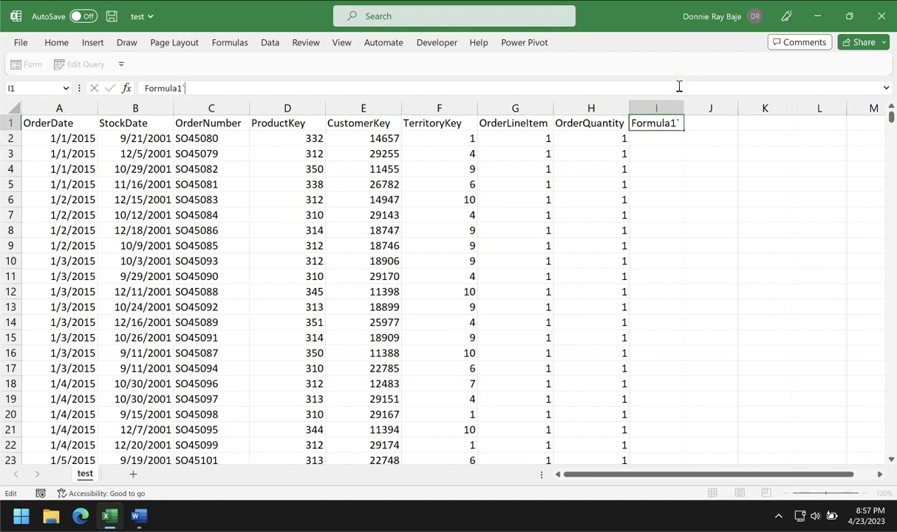
key(Return)
text(=IF()
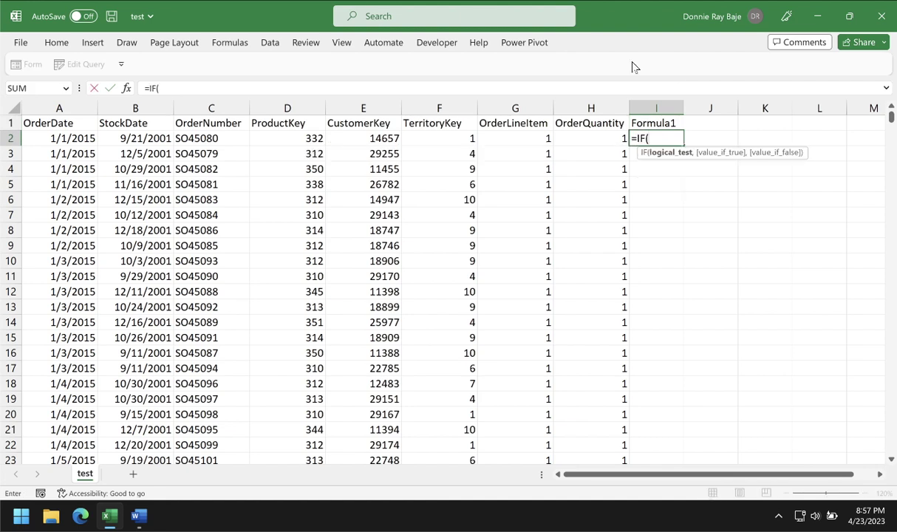
click(601, 141)
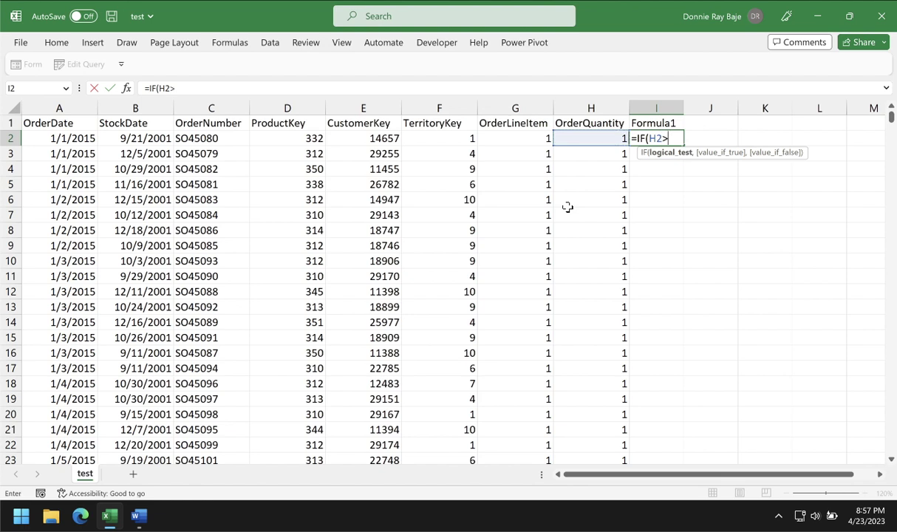
text(>1,")
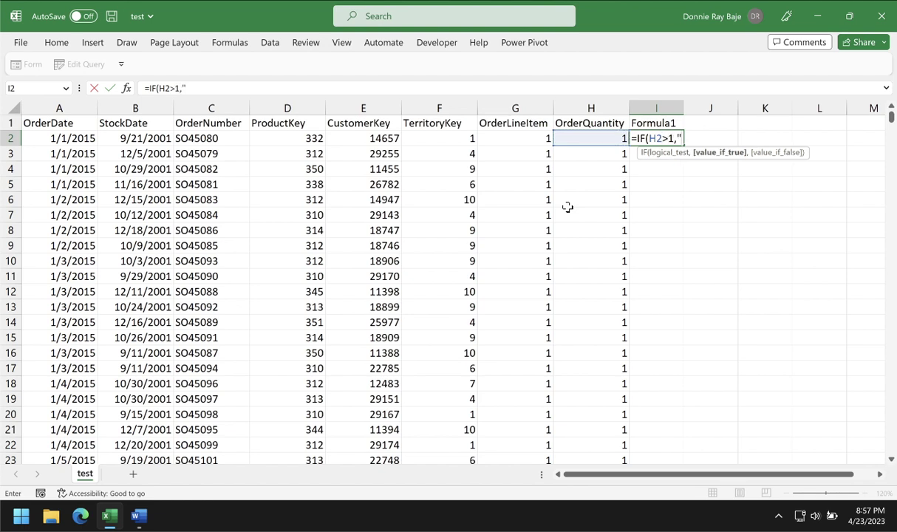
text(Multiple Item)
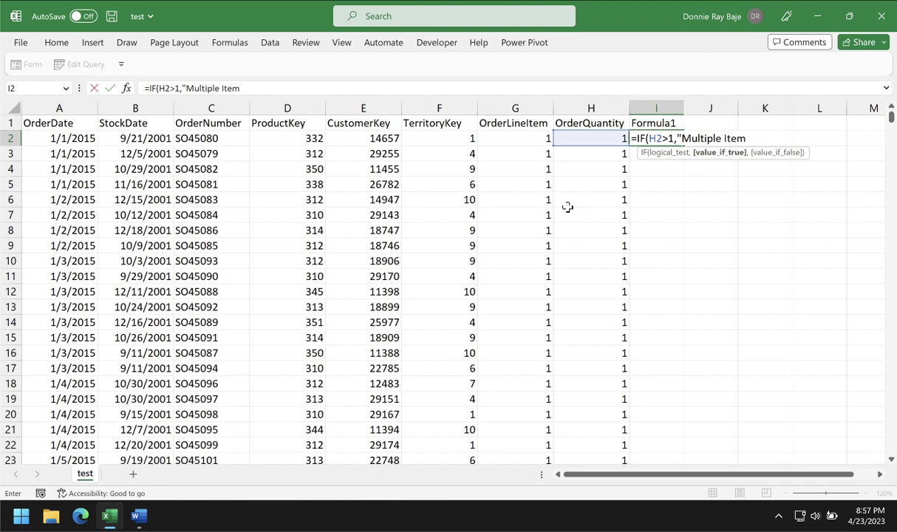
text( Order",)
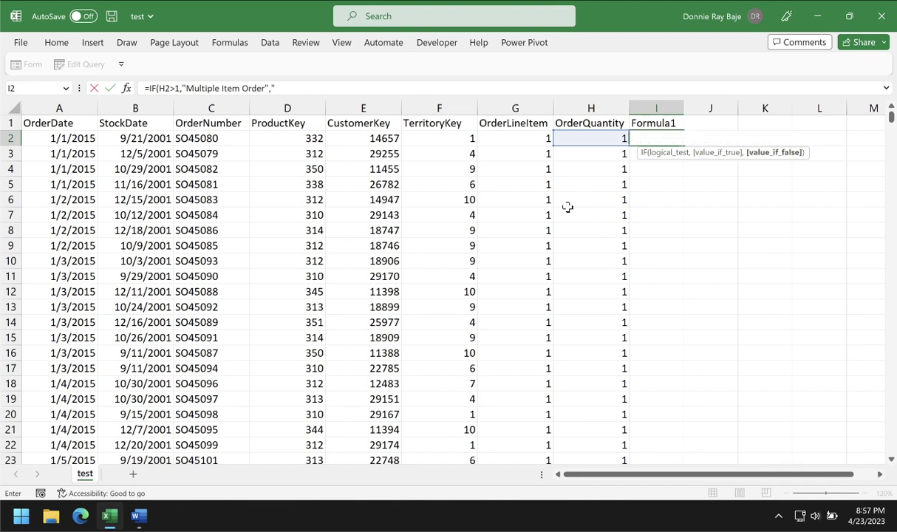
text(Single Item Order"))
key(Return)
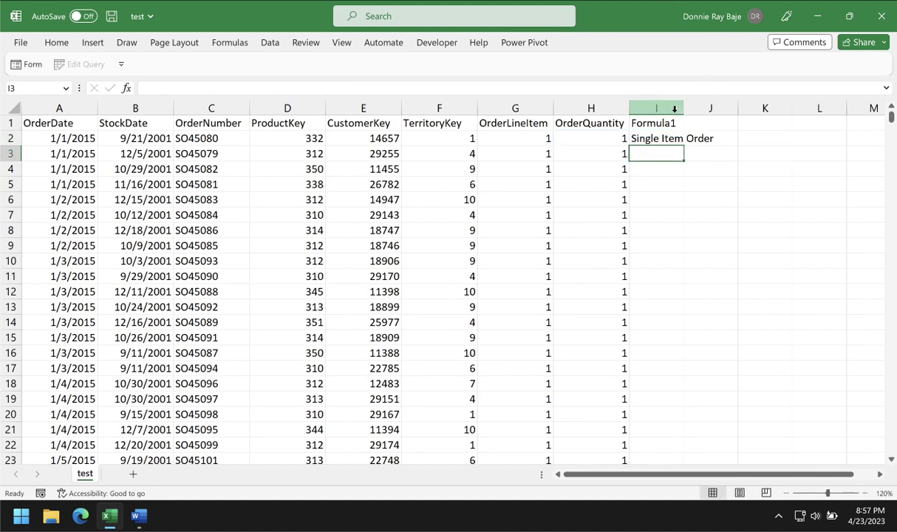
Widen column I, fill the IF formula down the whole column, and save the workbook
drag(681, 110, 857, 108)
click(770, 141)
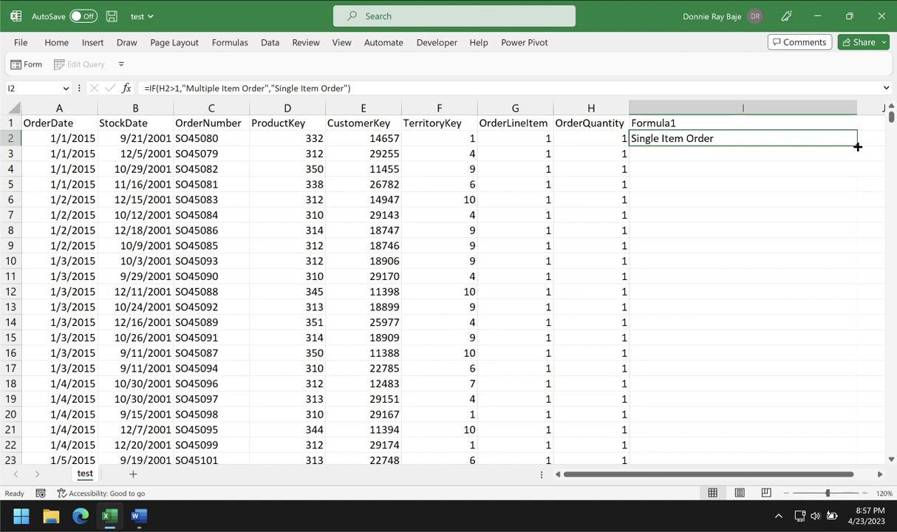
double_click(857, 146)
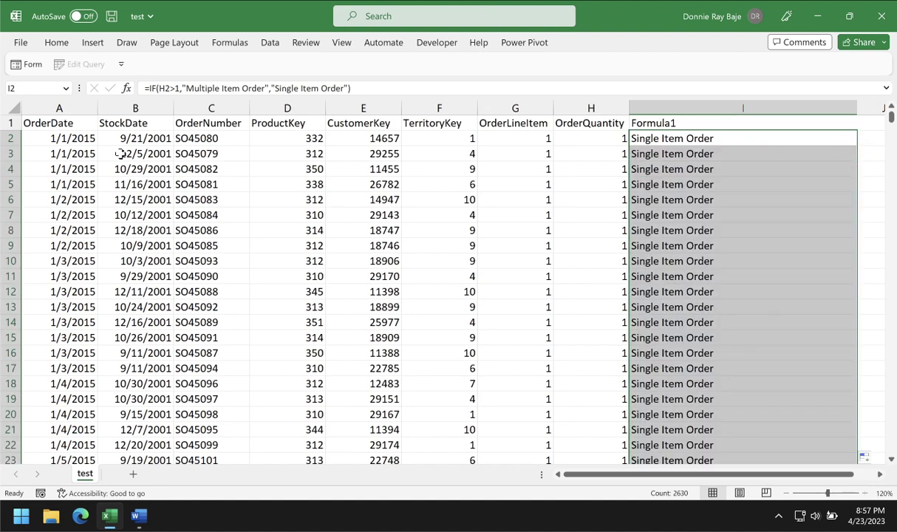
click(111, 16)
click(21, 42)
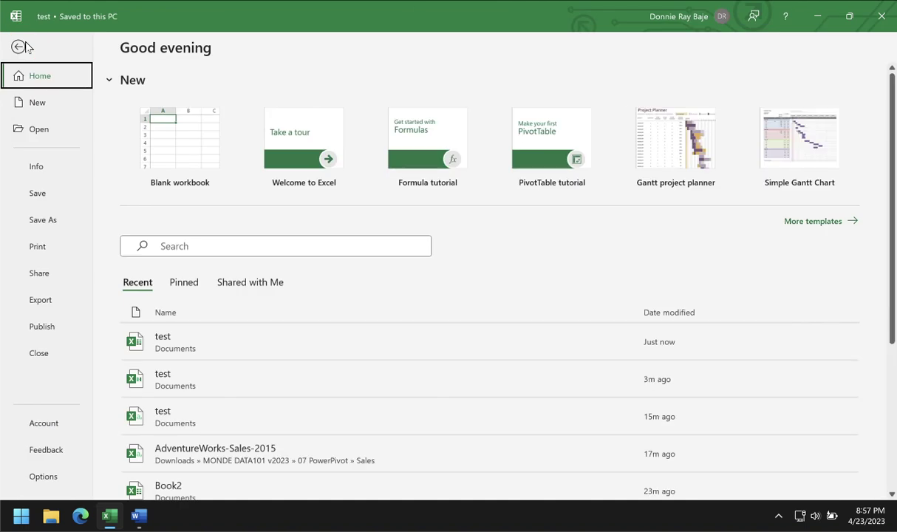
click(31, 170)
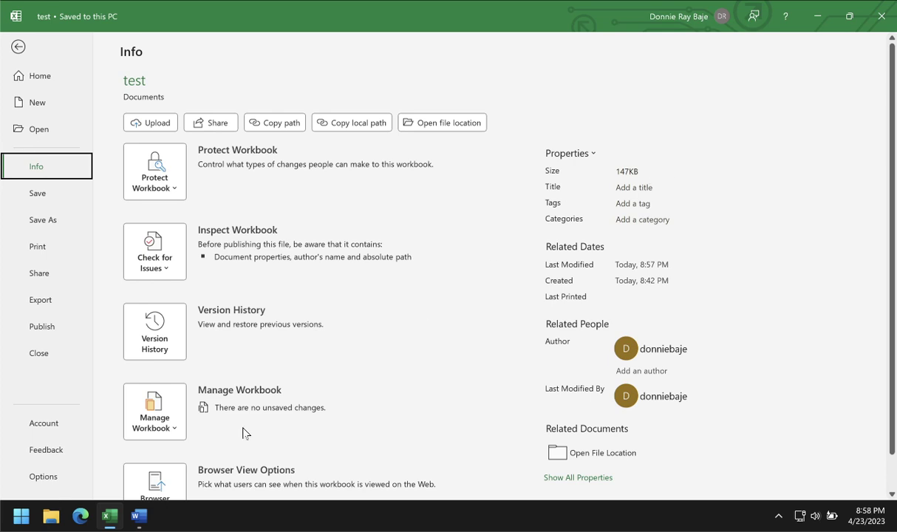
click(22, 49)
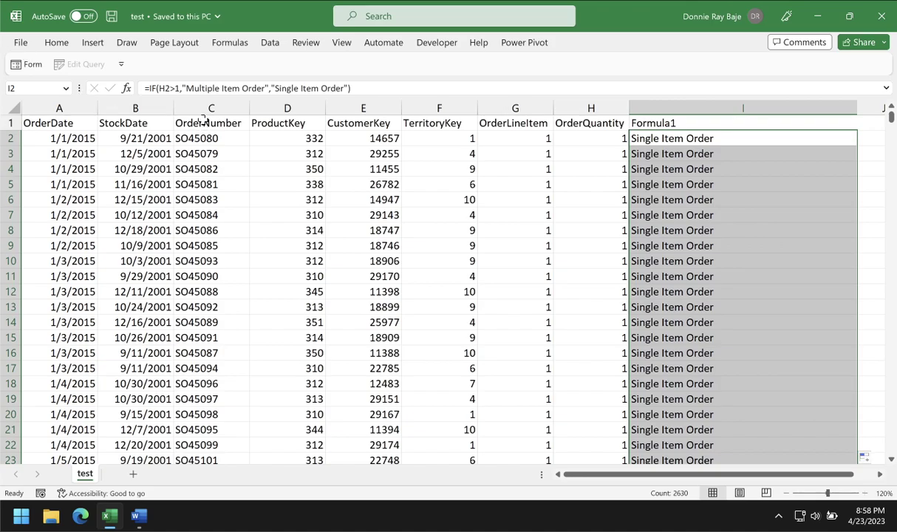
click(205, 121)
click(204, 110)
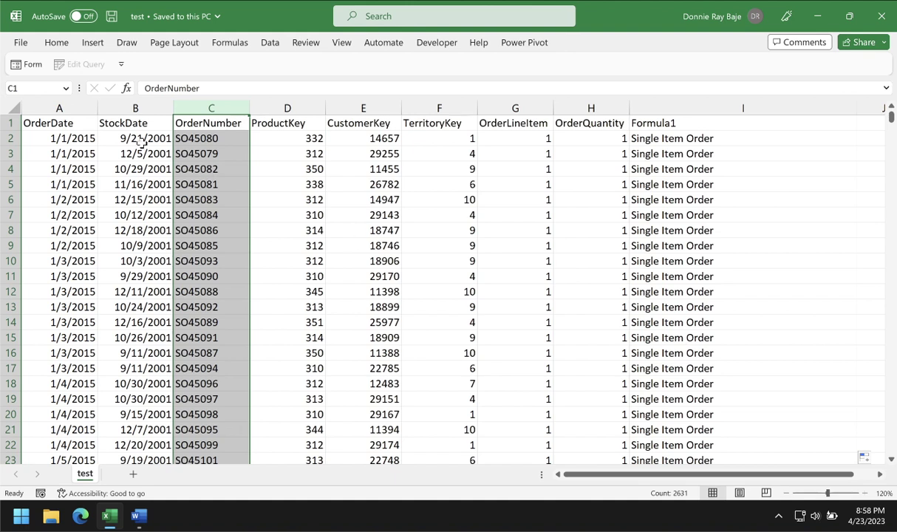
click(76, 179)
After checking the workbook's Info page, add the one-formula-column XLSX line with size 147KB to the Word note
click(21, 42)
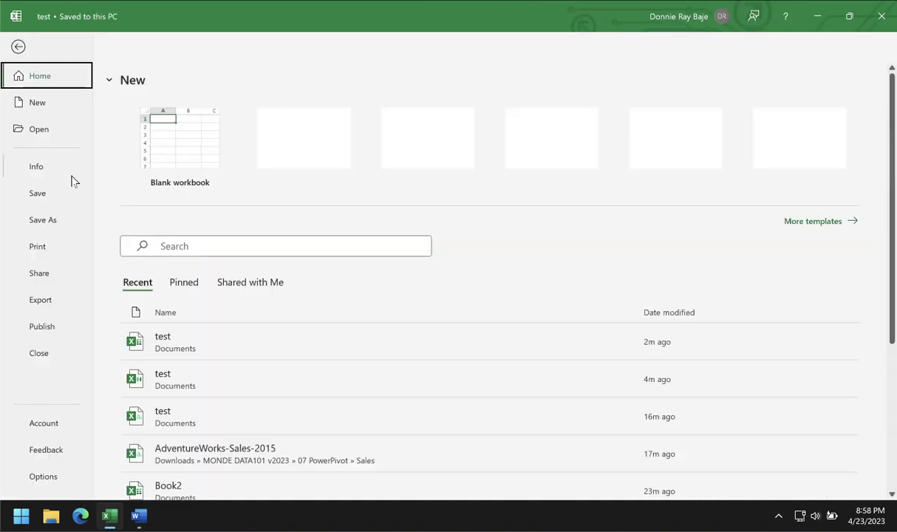
click(61, 173)
click(137, 517)
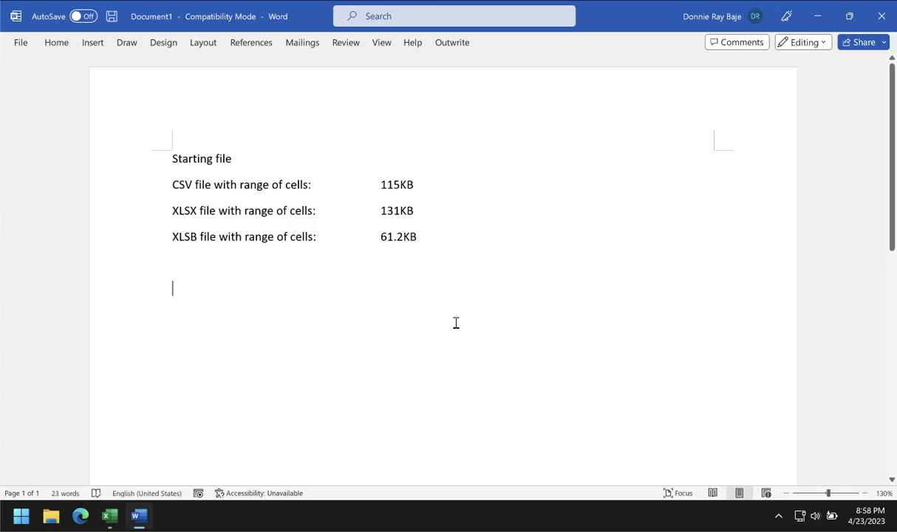
text(XLSX file)
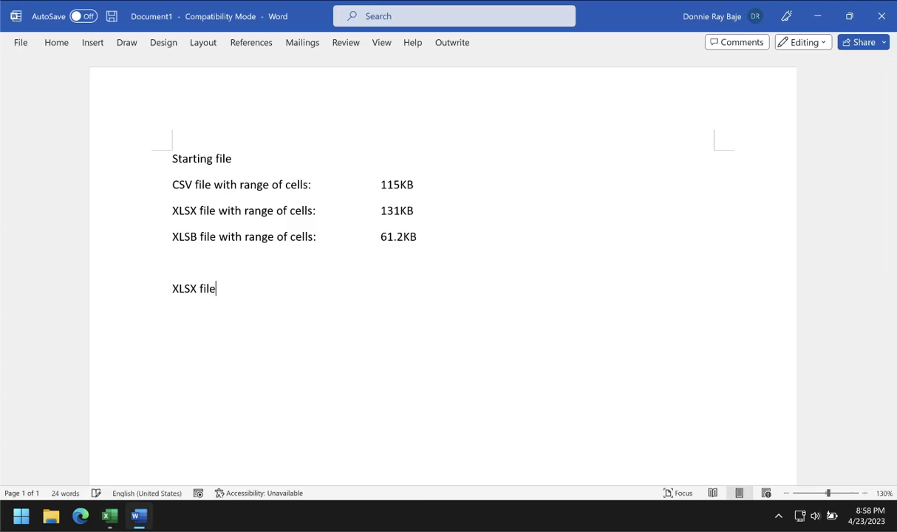
text( with range of ce)
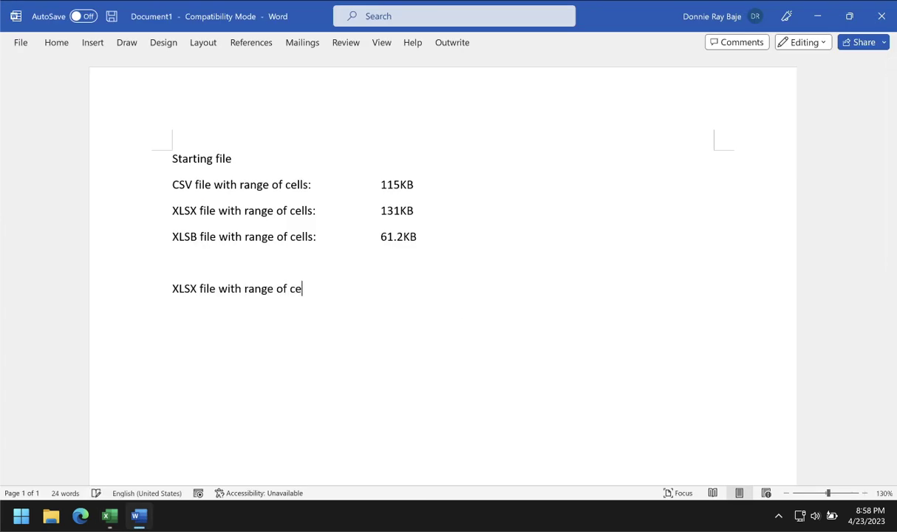
text(lls and )
text(with one )
text(cl)
text(lumn )
text(with )
text(formula:)
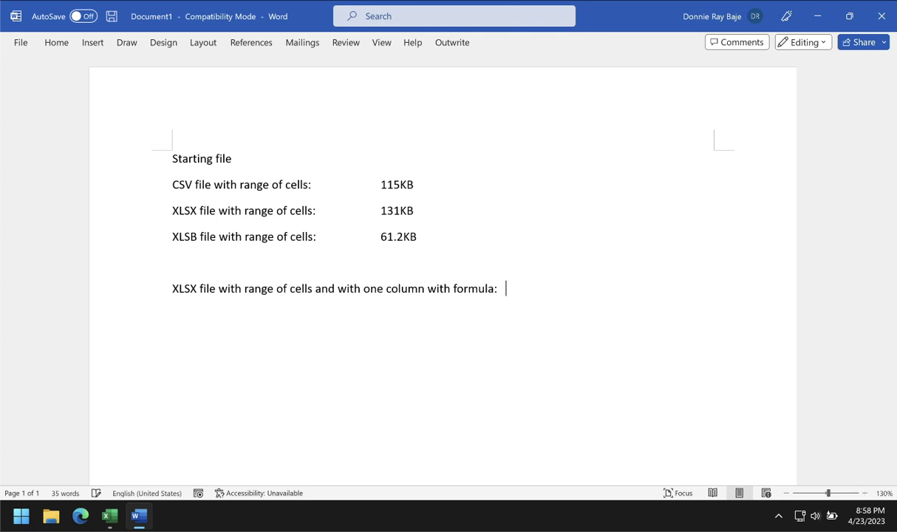
key(Tab)
text(147KB)
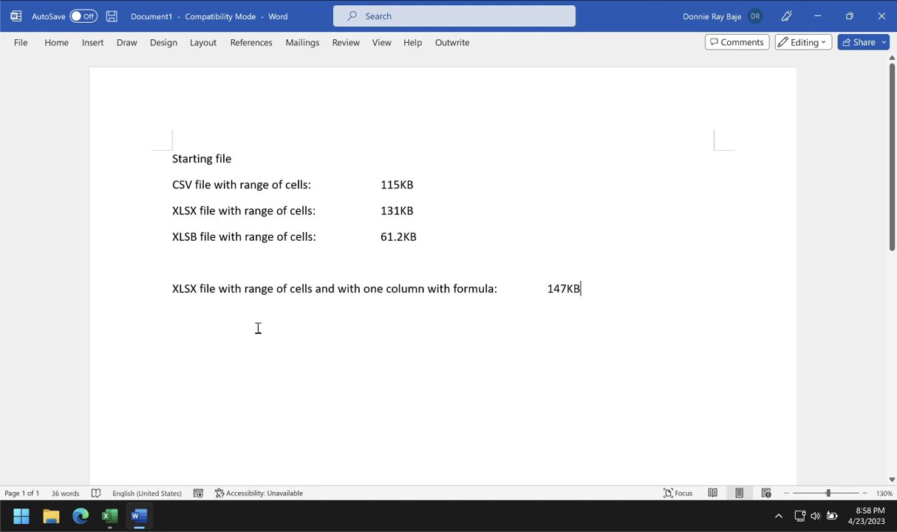
click(112, 517)
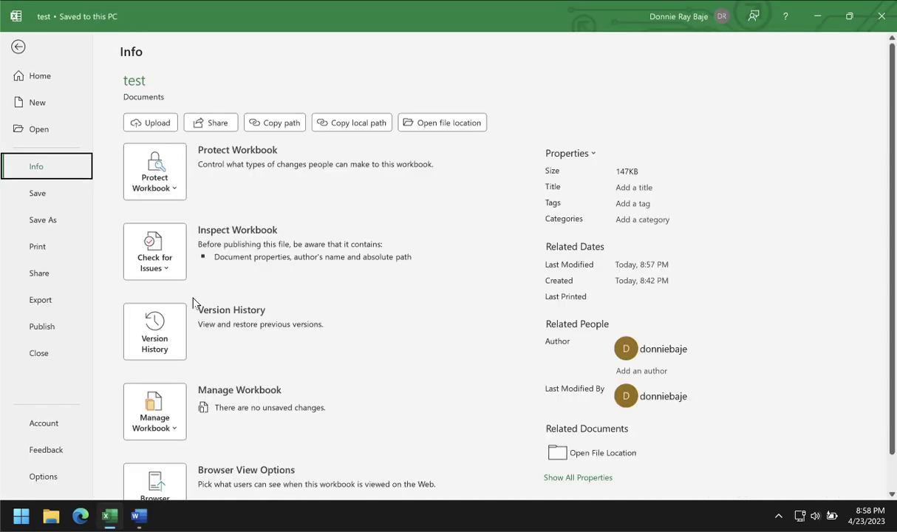
Narrow column I and copy its header into J1, renaming it Formula2
click(19, 50)
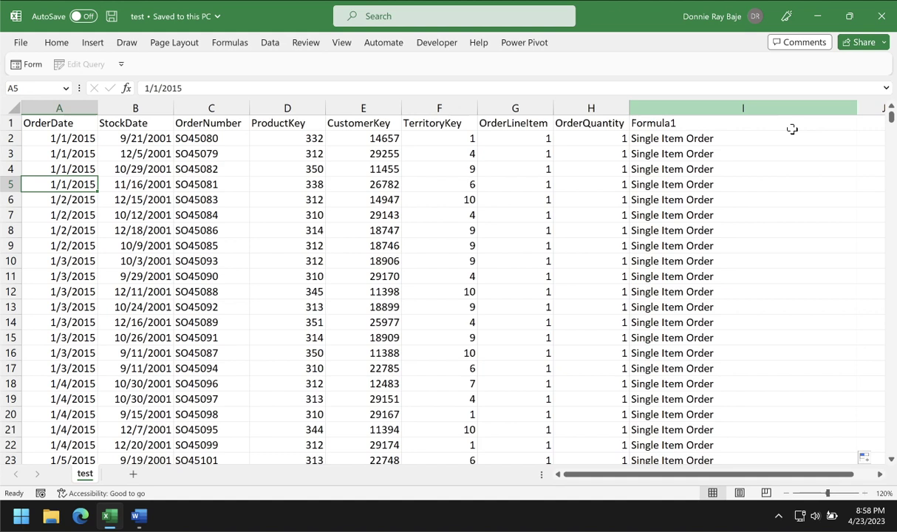
drag(817, 108, 760, 118)
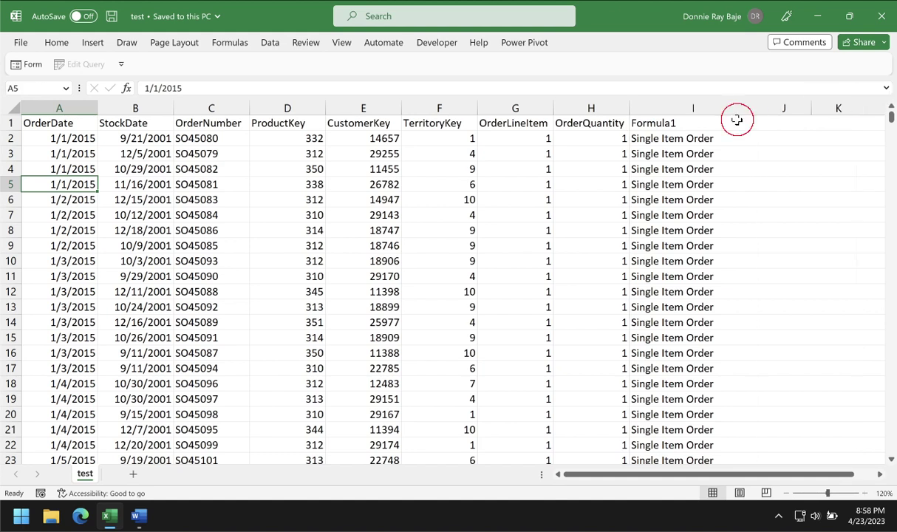
click(739, 122)
key(ctrl+c)
click(801, 121)
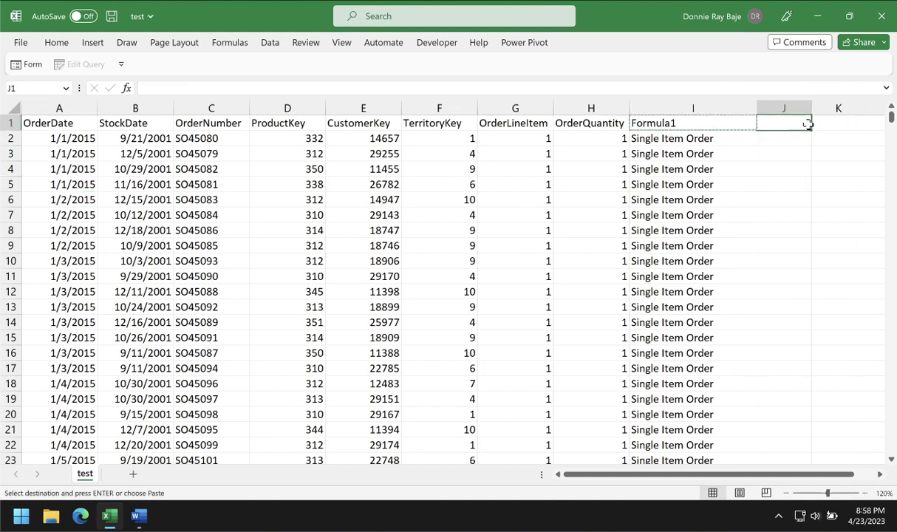
key(ctrl+v)
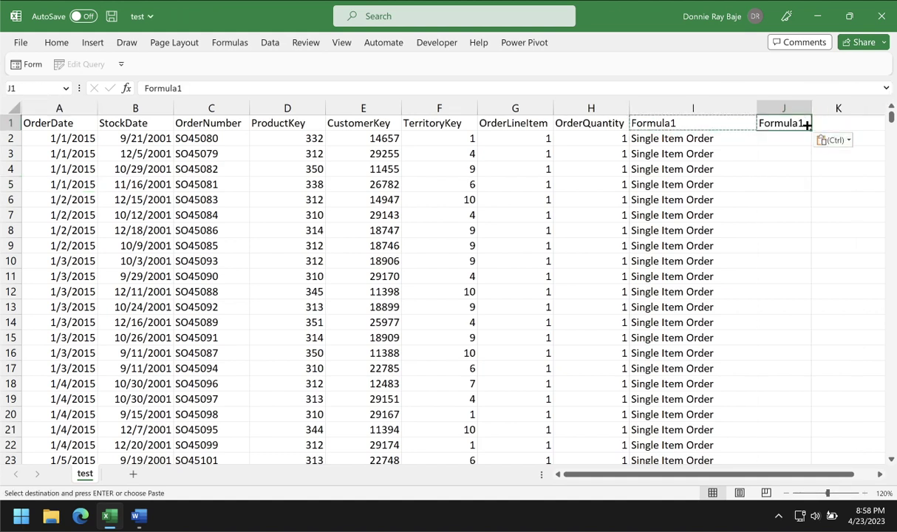
click(567, 91)
key(Return)
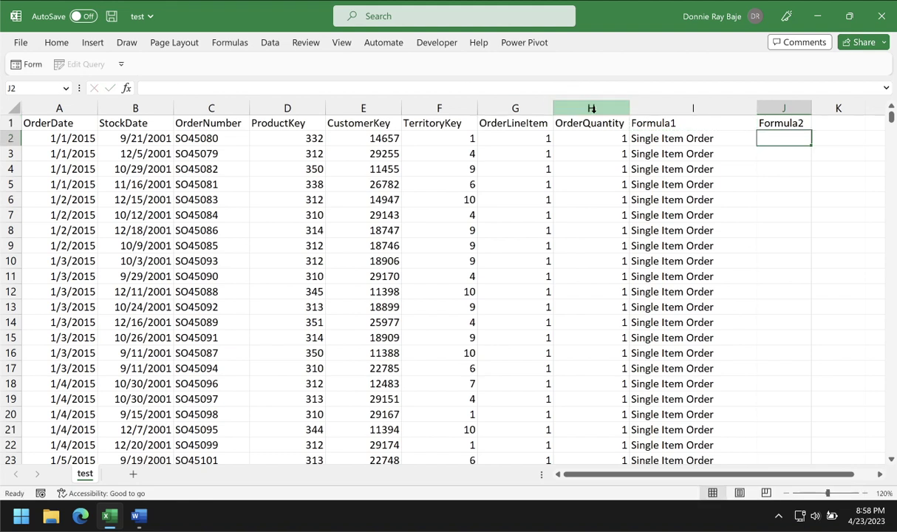
Copy I2's IF formula into J2 and fill it down column J
click(632, 136)
drag(351, 88, 120, 91)
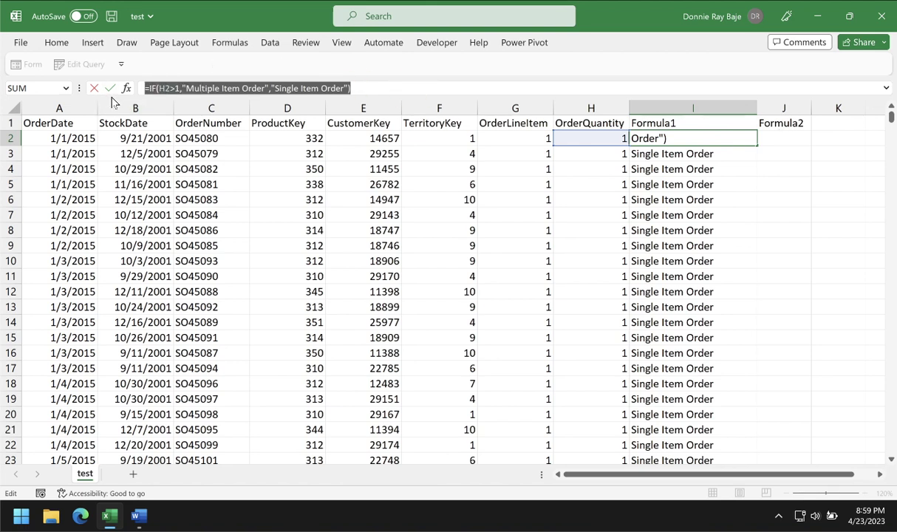
key(Escape)
click(773, 141)
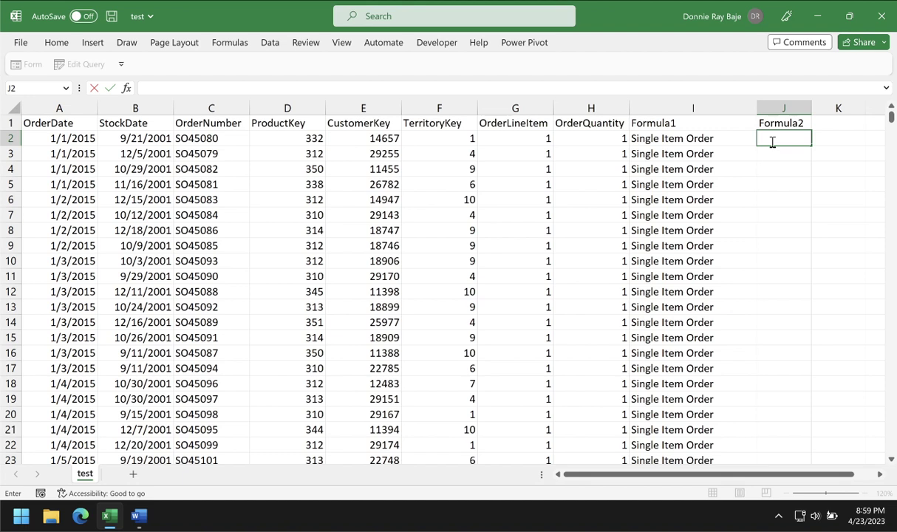
key(ctrl+v)
click(820, 137)
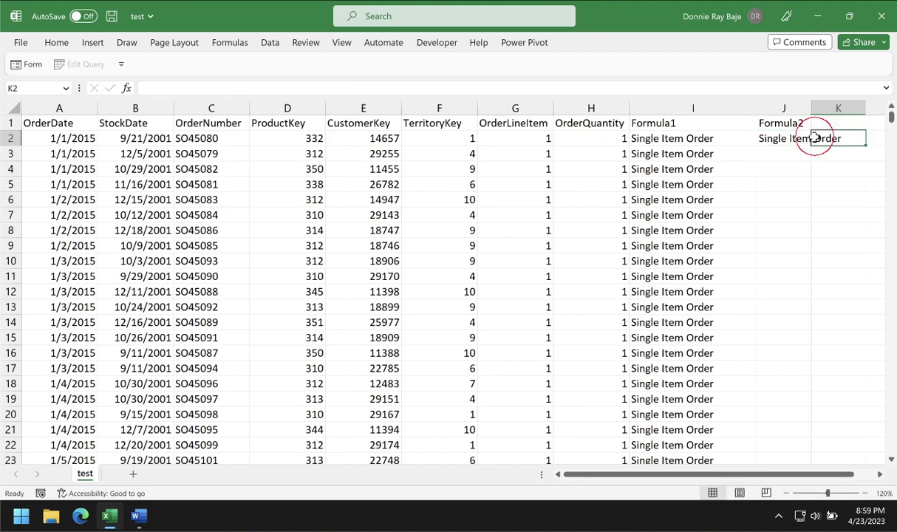
click(806, 138)
double_click(812, 142)
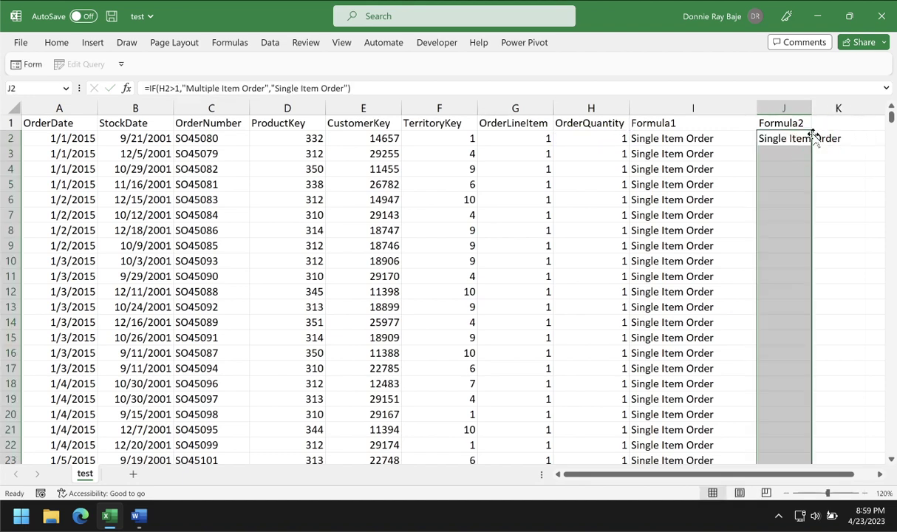
Save the workbook and open File > Info to see its 169KB size
click(112, 17)
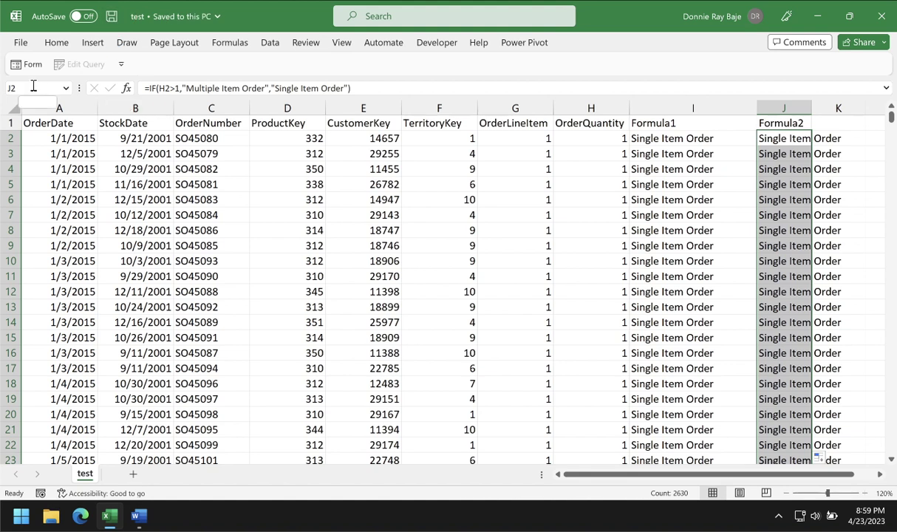
click(27, 43)
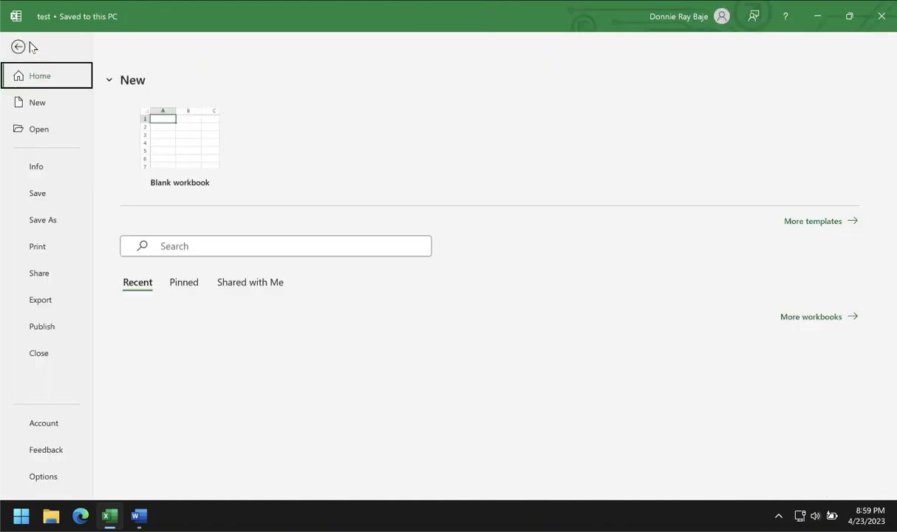
click(58, 167)
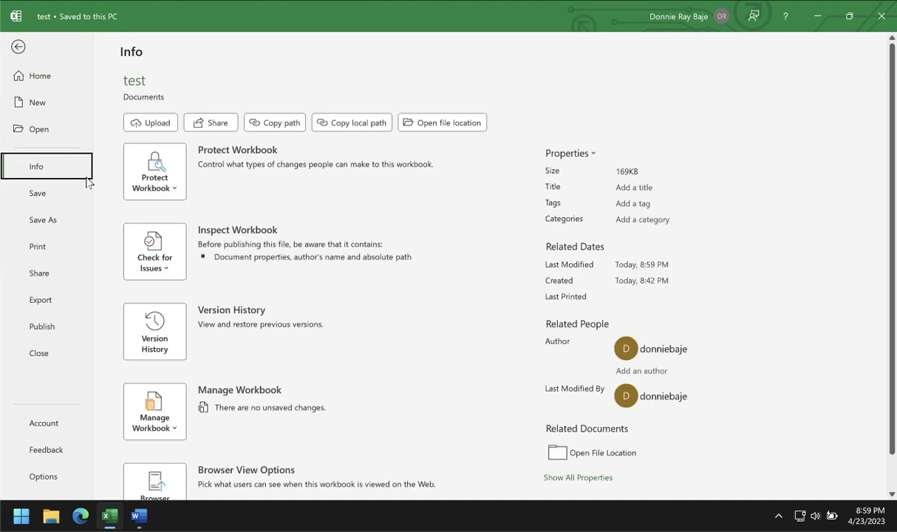
Duplicate the one-column formula line in Word and change it to 'two columns'
click(141, 518)
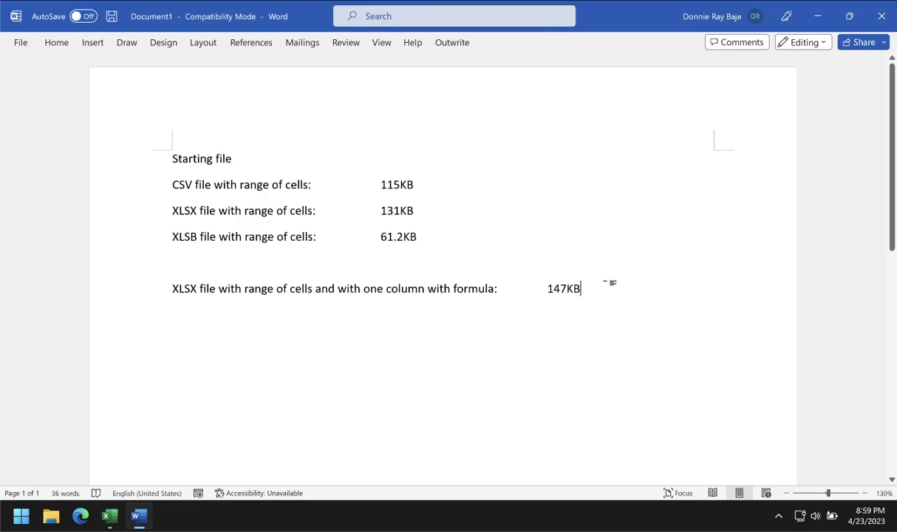
click(170, 296)
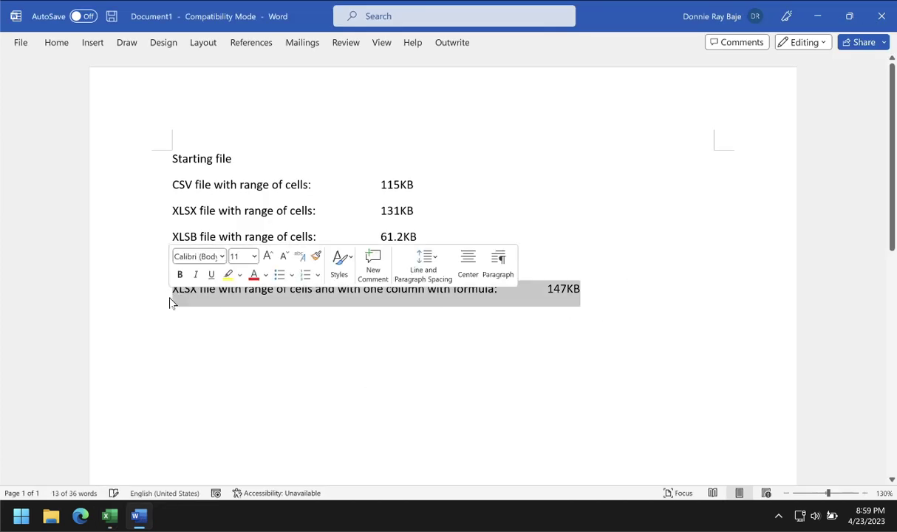
key(ctrl+c)
click(220, 328)
key(ctrl+v)
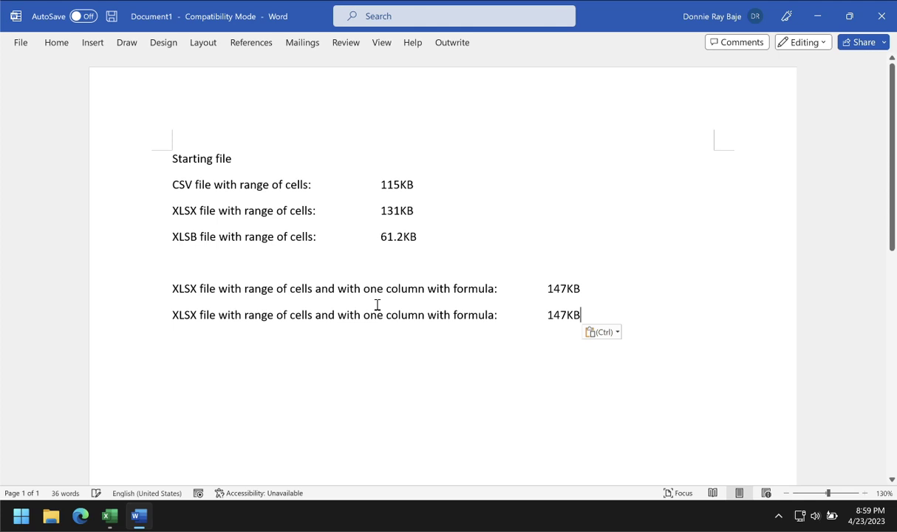
double_click(373, 315)
text(two)
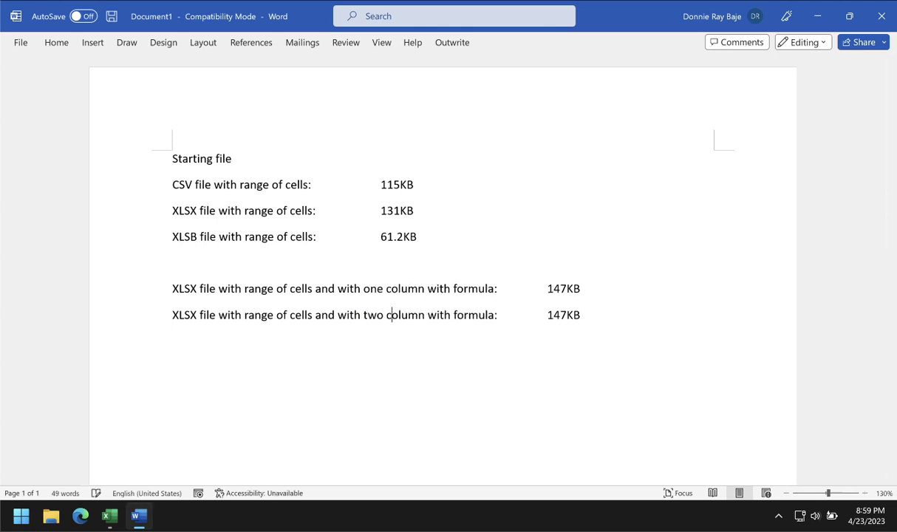
click(426, 315)
text(s)
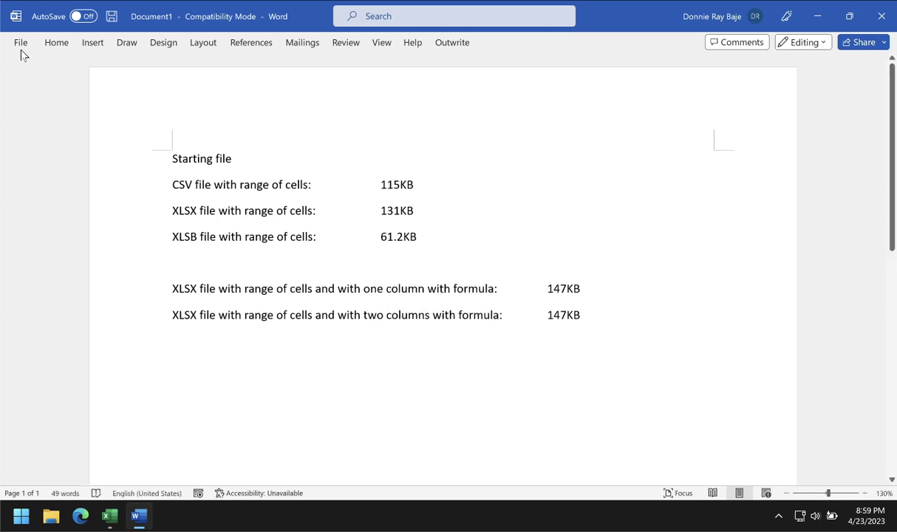
Change the new line's size from 147KB to 169KB and start an empty line below
click(107, 519)
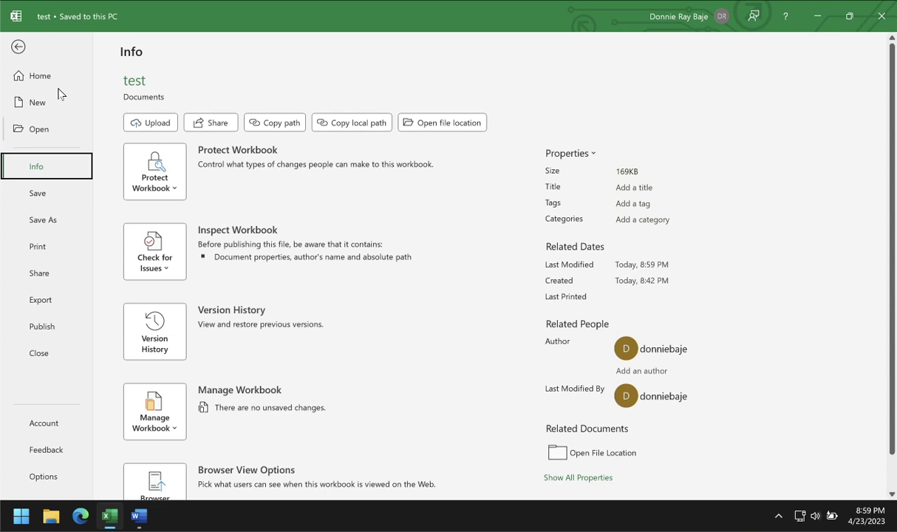
click(18, 47)
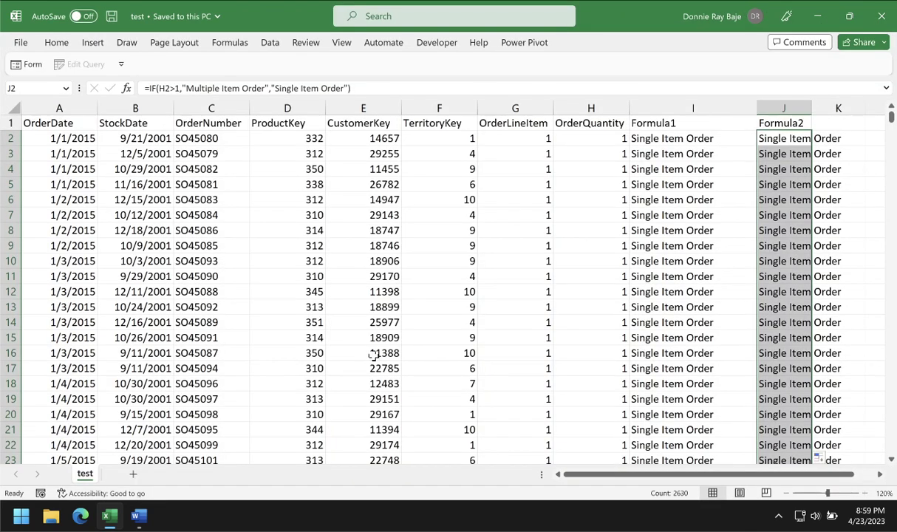
click(138, 517)
click(566, 315)
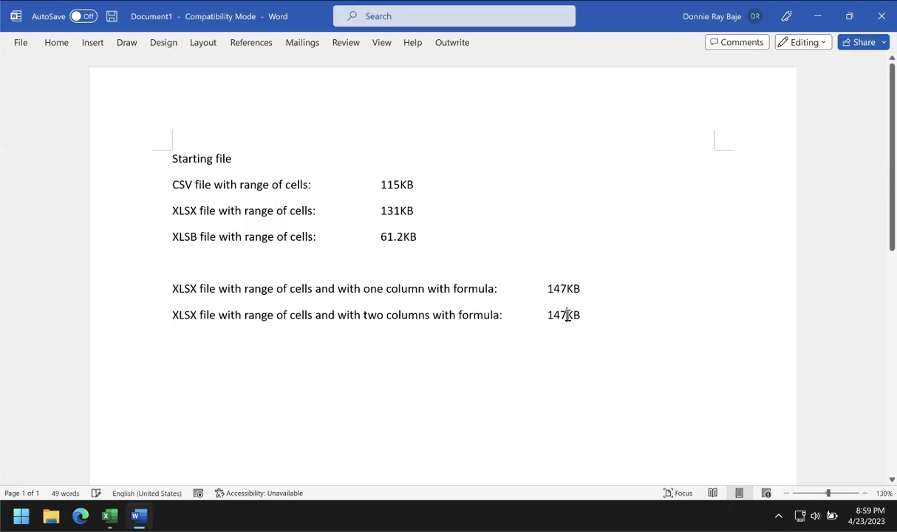
key(BackSpace)
key(BackSpace)
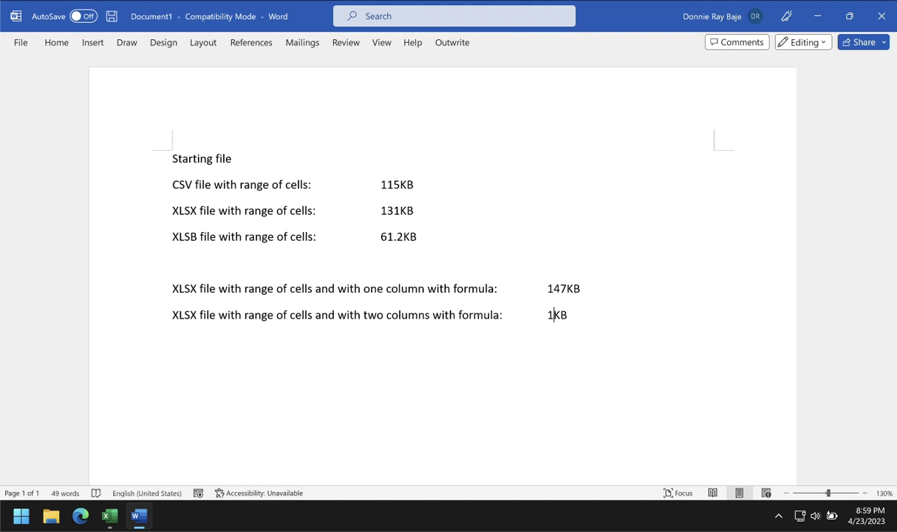
text(69)
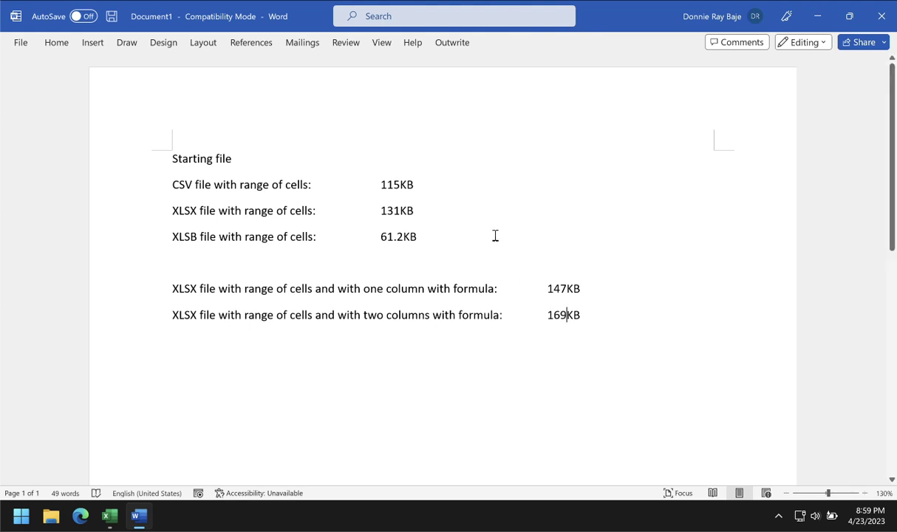
drag(415, 211, 392, 209)
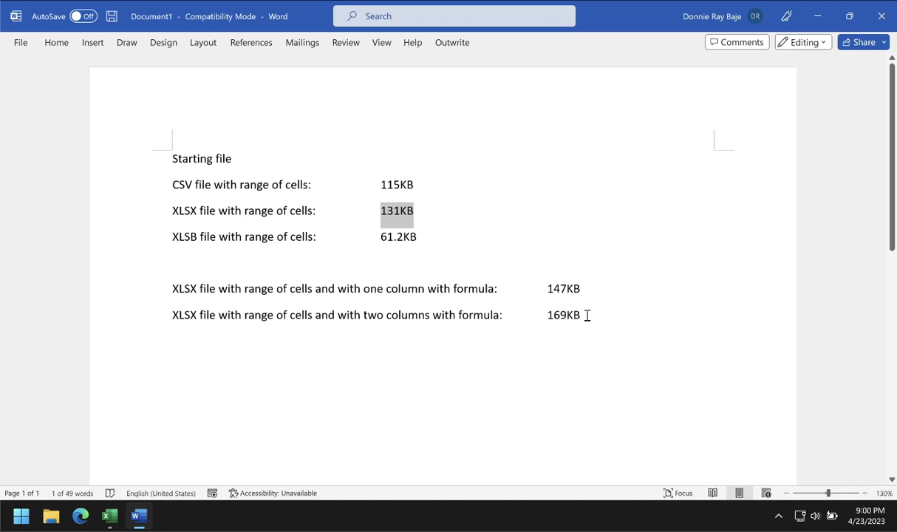
click(588, 316)
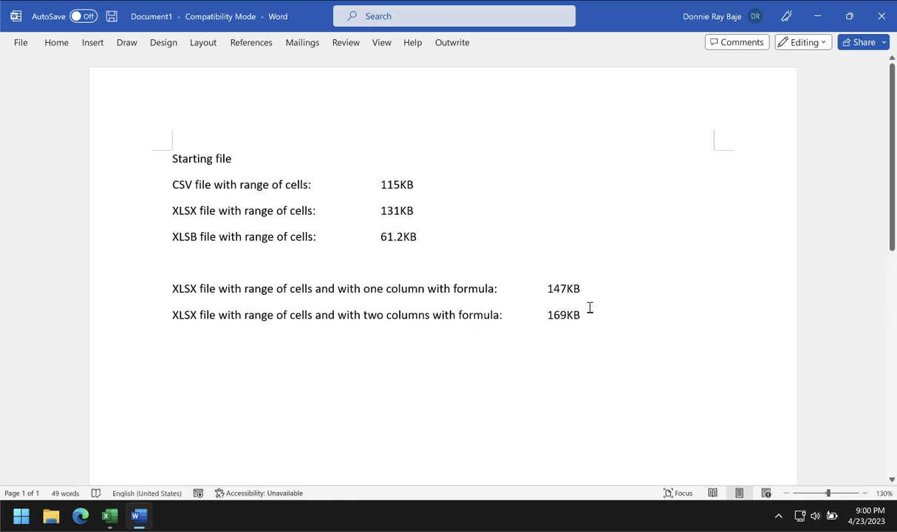
click(596, 313)
key(Return)
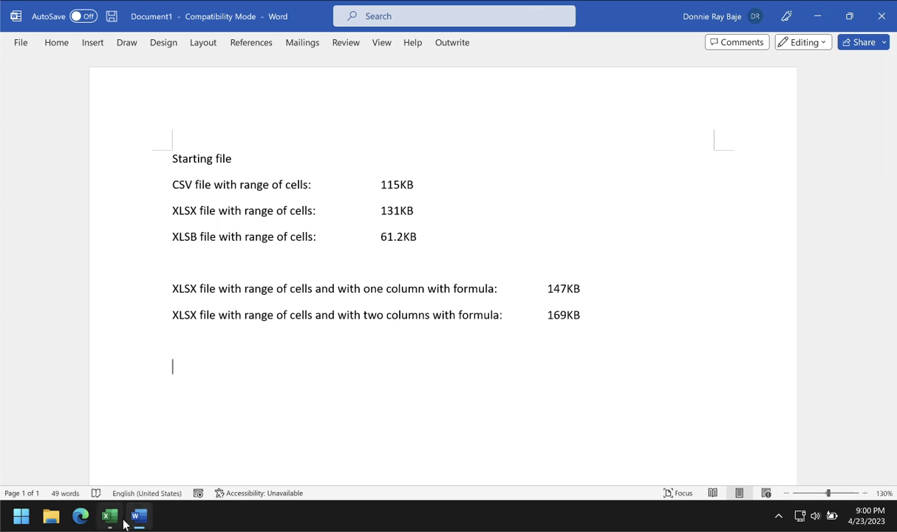
Back in Excel, inspect the IF formulas in the Formula1 and Formula2 cells
mouse_move(120, 522)
click(120, 457)
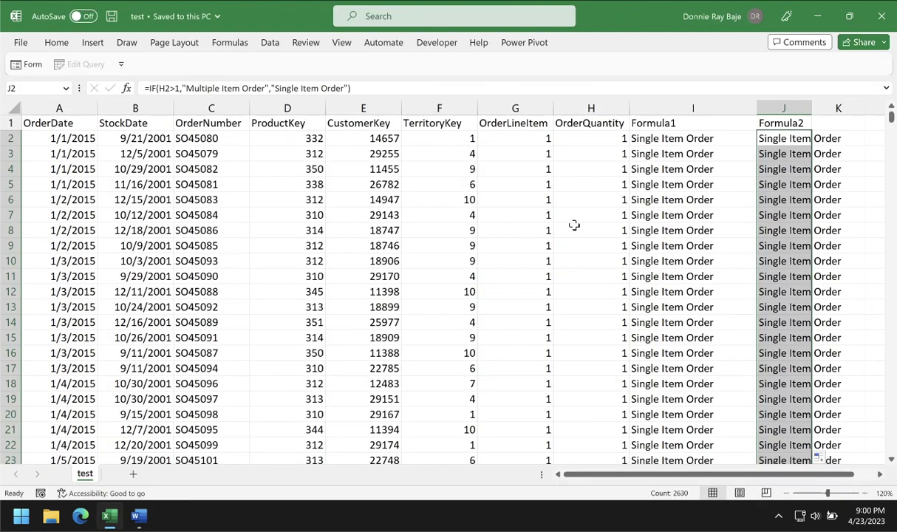
click(645, 153)
click(769, 140)
click(675, 152)
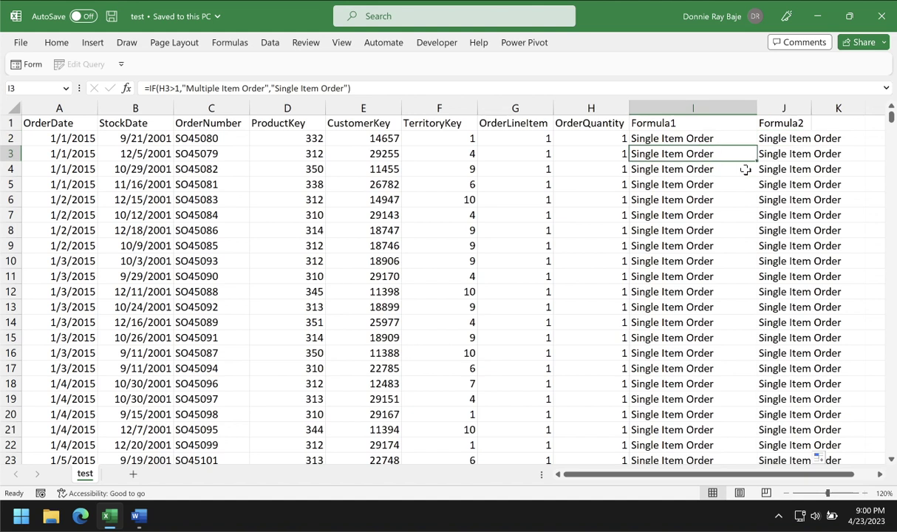
click(813, 185)
click(709, 205)
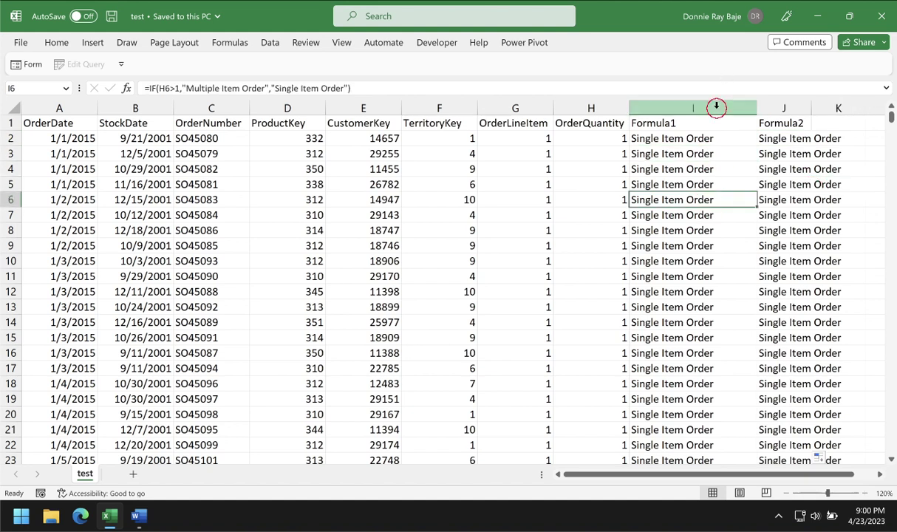
Copy columns I and J and paste them back over themselves as values only
drag(716, 109, 781, 108)
key(ctrl+c)
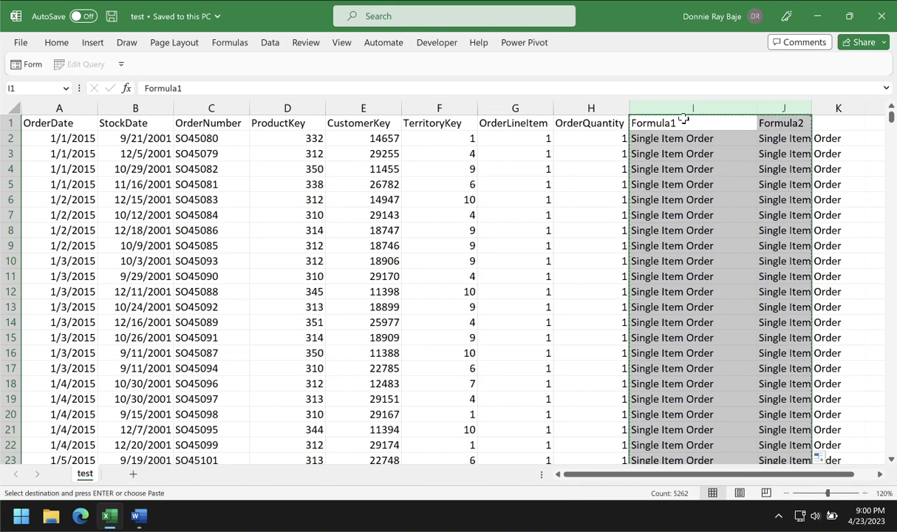
right_click(683, 130)
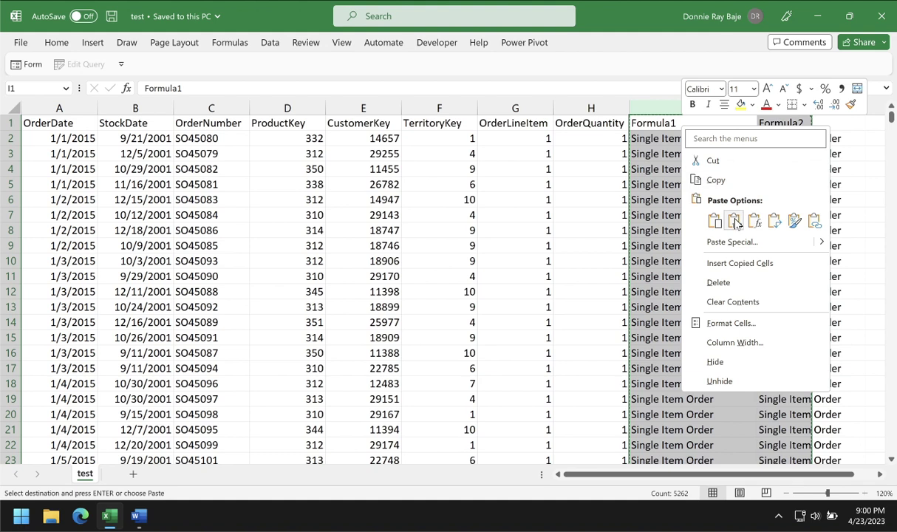
key(v)
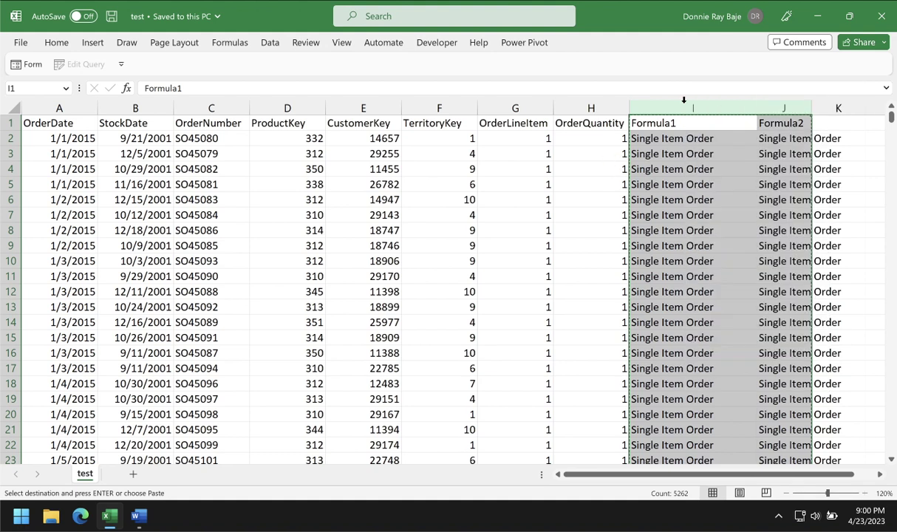
right_click(725, 152)
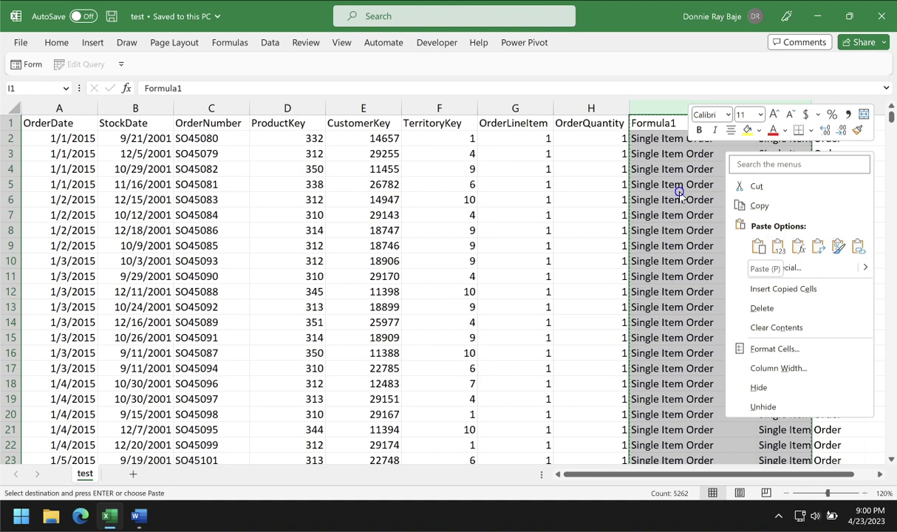
click(773, 248)
right_click(681, 194)
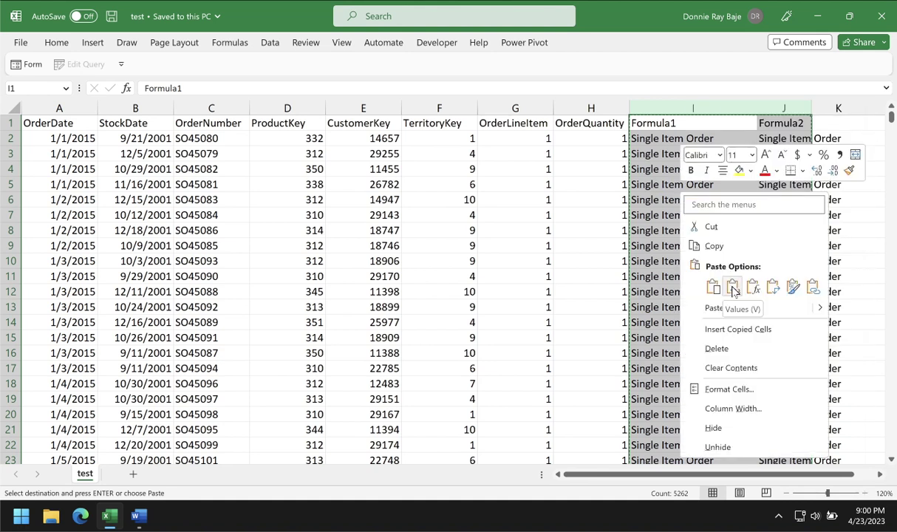
click(733, 291)
Verify the Formula1 and Formula2 cells now hold plain values and clear the copy marquee
click(701, 180)
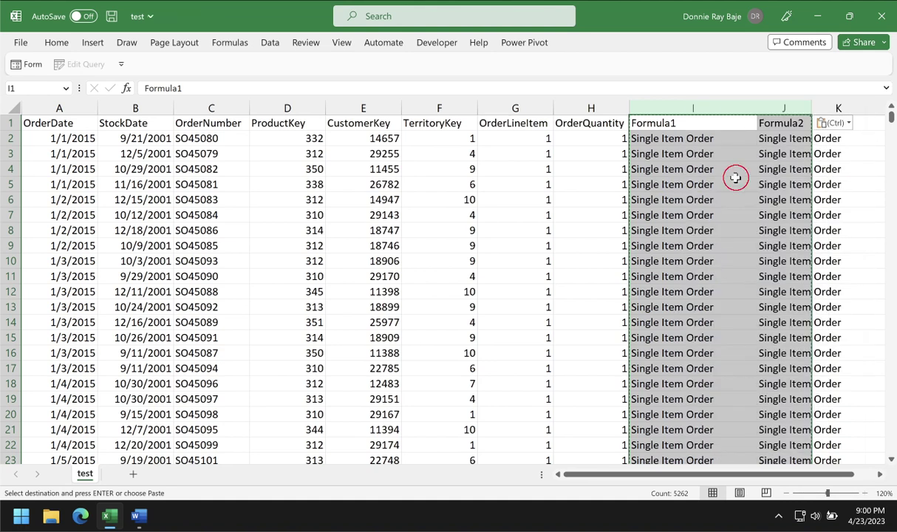
click(725, 138)
click(783, 138)
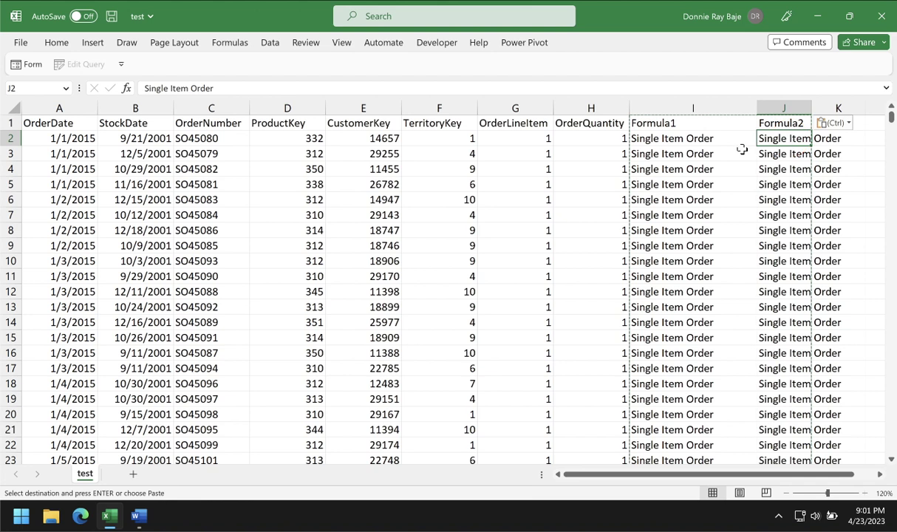
click(725, 152)
click(727, 127)
click(729, 173)
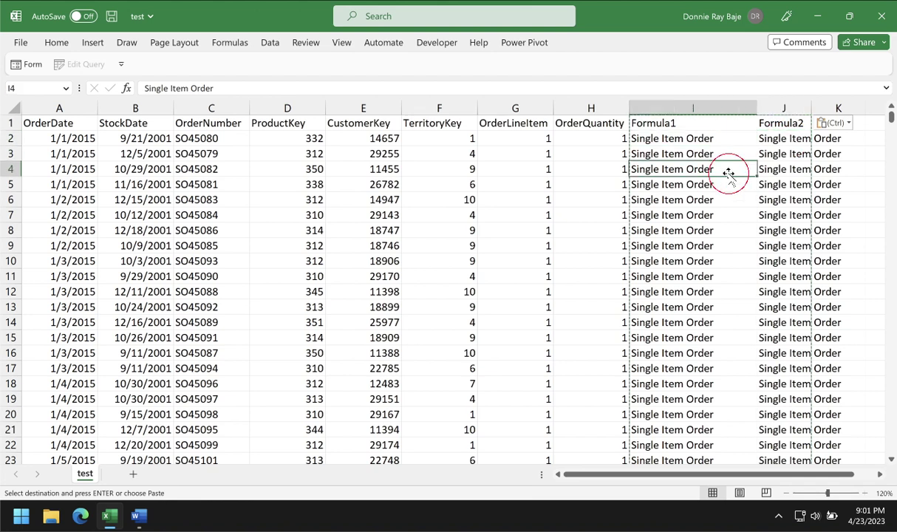
key(Escape)
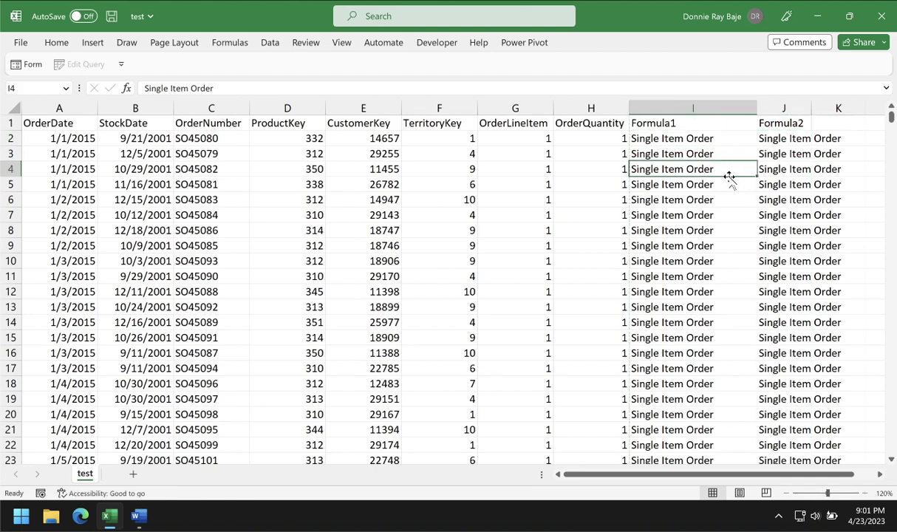
Save the workbook, confirm on the Info page that it is 147KB, and return to Word
click(116, 21)
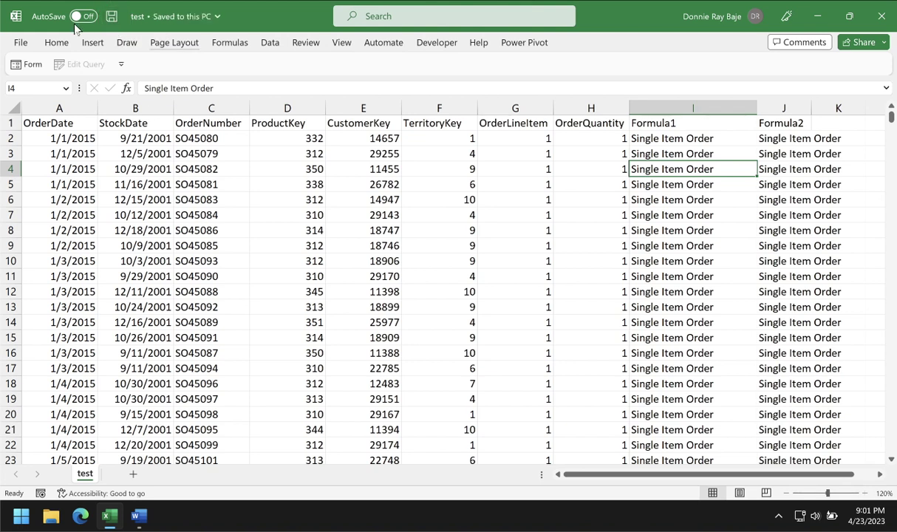
click(16, 46)
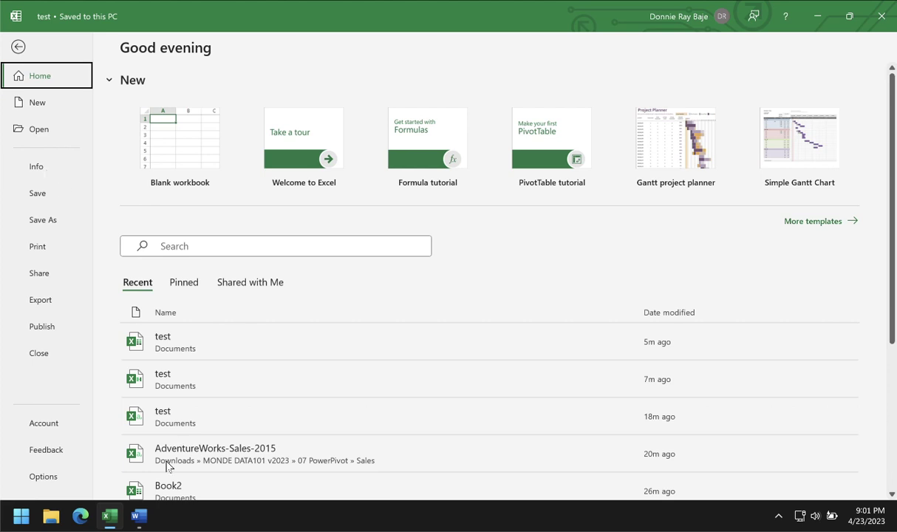
click(134, 522)
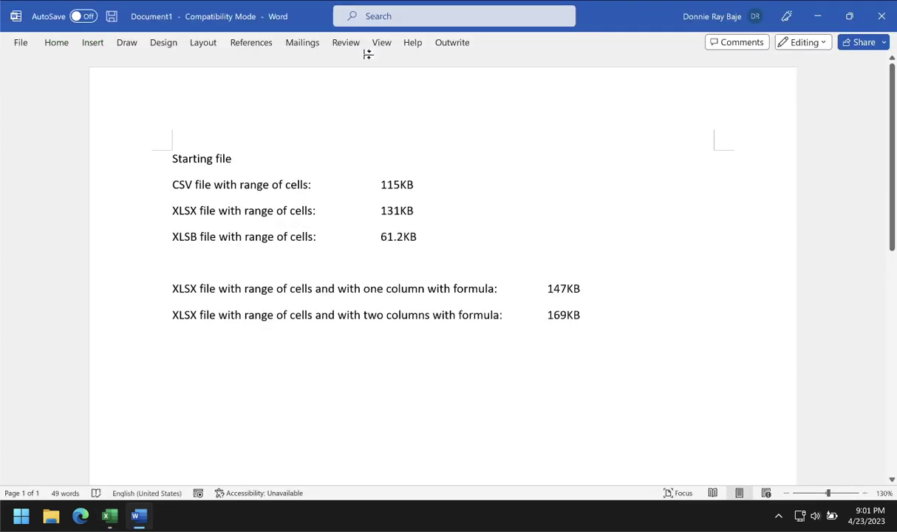
click(818, 16)
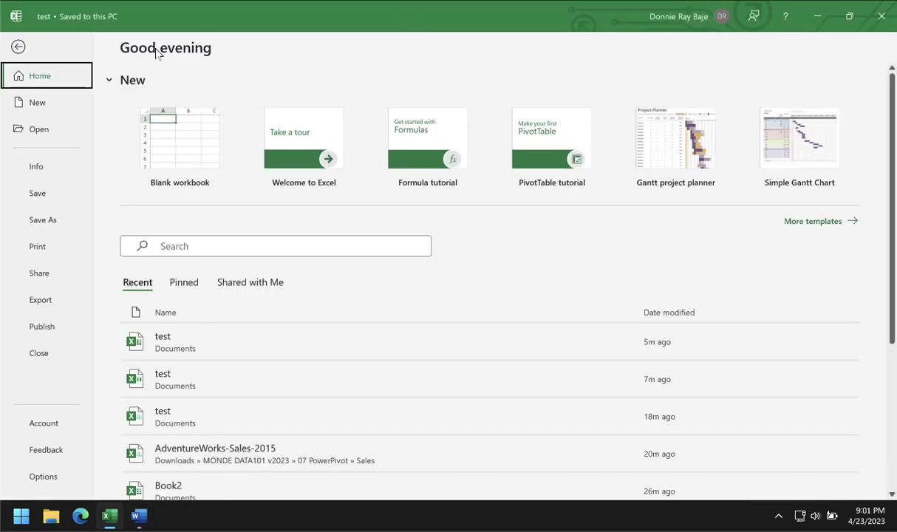
click(65, 173)
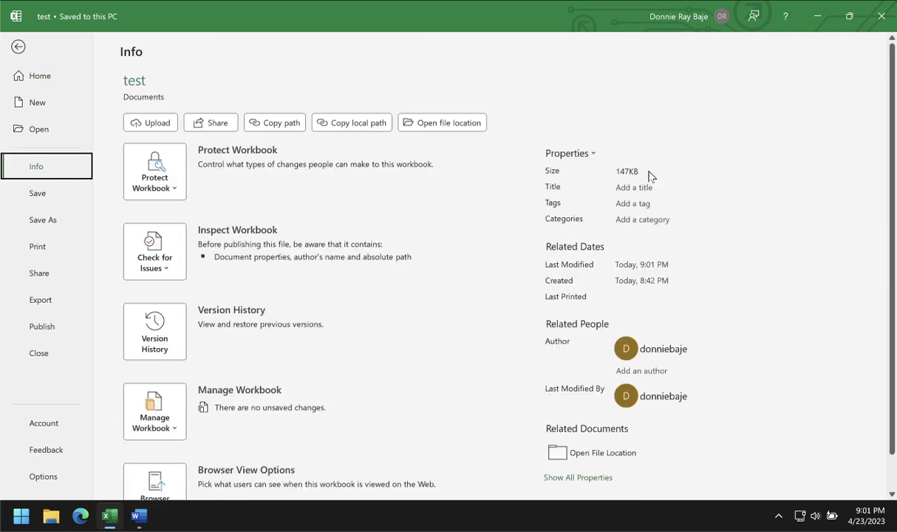
click(136, 517)
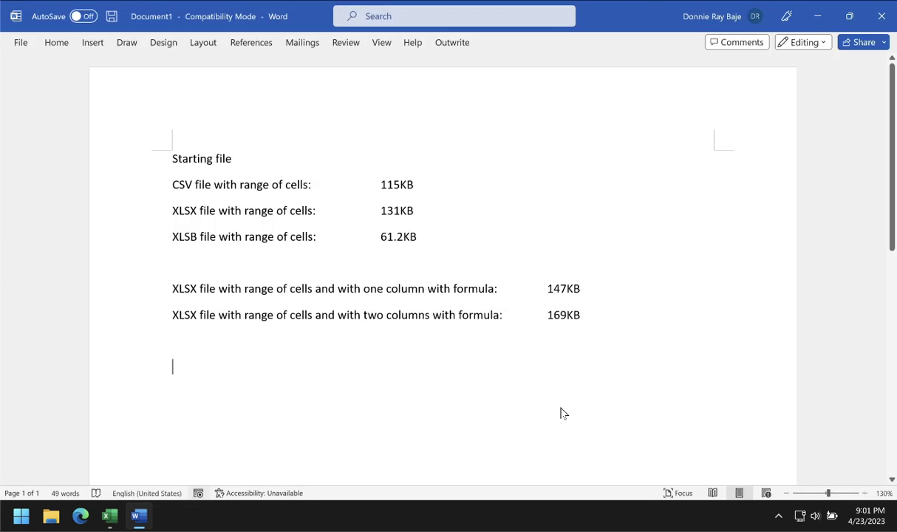
Add a note line for the XLSX with formulas removed (using Paste Special > Values) at 147KB
key(Return)
text(XLS)
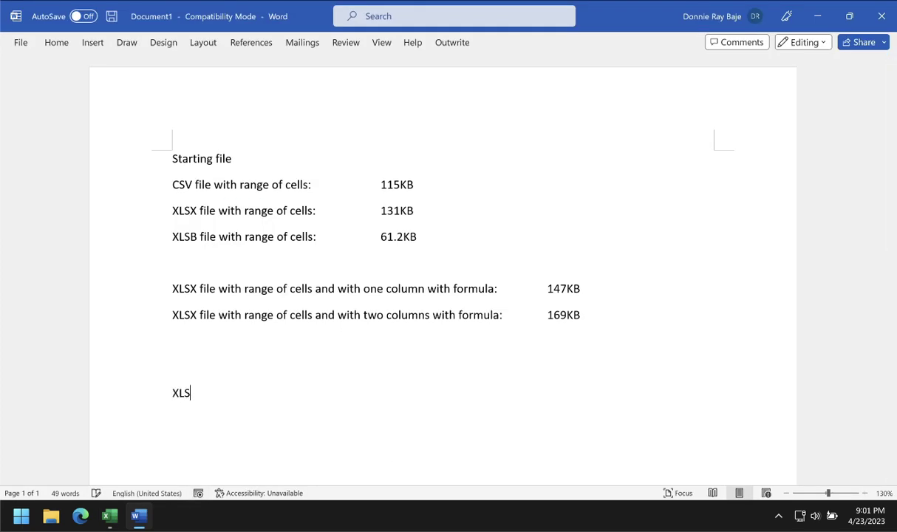
text(X file with range of ce)
key(BackSpace)
key(BackSpace)
text(cells )
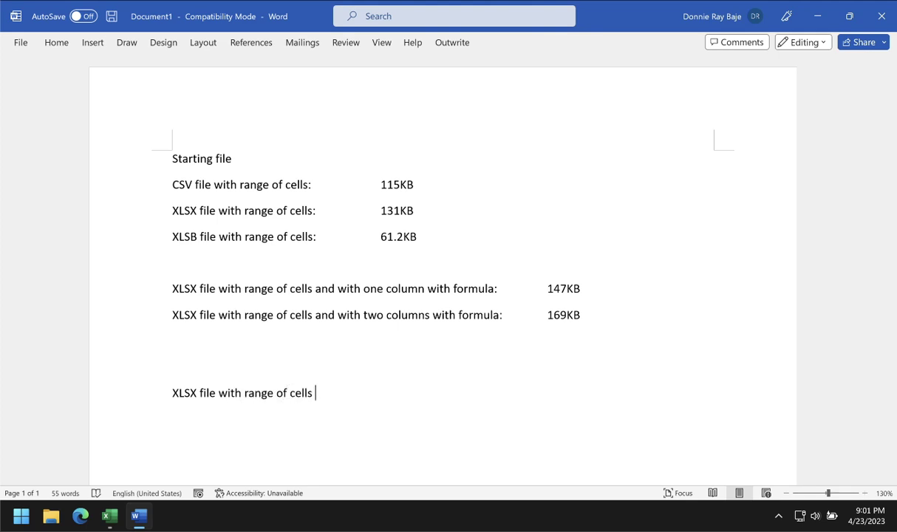
text(wi)
text(thout form)
key(BackSpace)
key(BackSpace)
key(BackSpace)
key(BackSpace)
key(BackSpace)
key(BackSpace)
key(BackSpace)
key(BackSpace)
key(BackSpace)
key(BackSpace)
key(BackSpace)
key(BackSpace)
key(BackSpace)
text(--with formuas)
key(BackSpace)
key(BackSpace)
text(las removed )
text((using Paste )
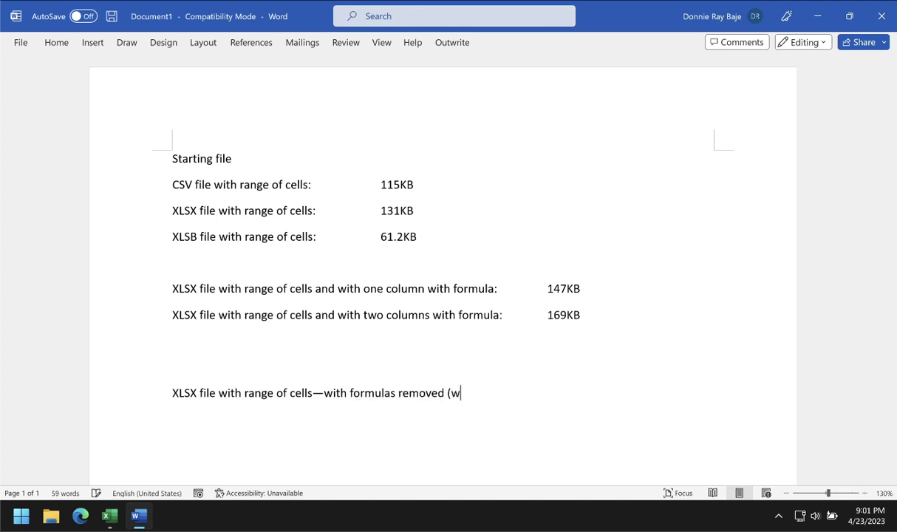
text(Speci)
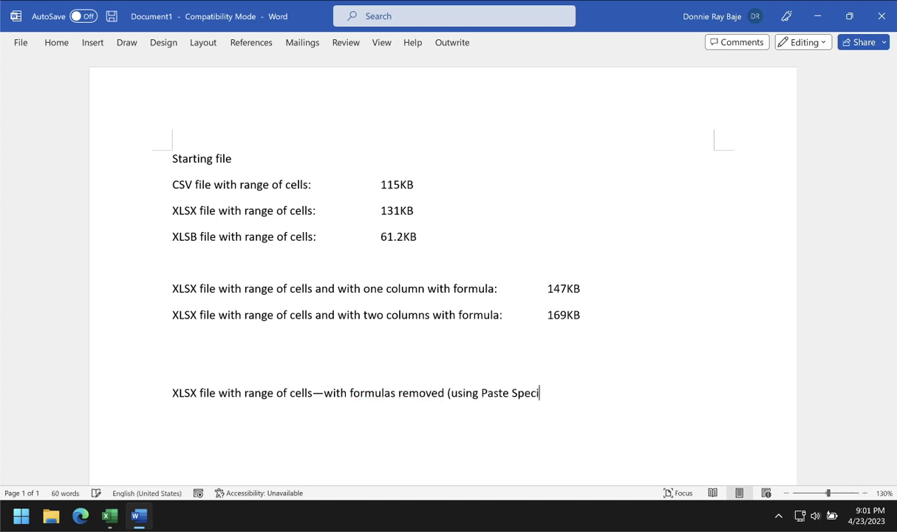
text(al > Values):)
key(Tab)
text(147)
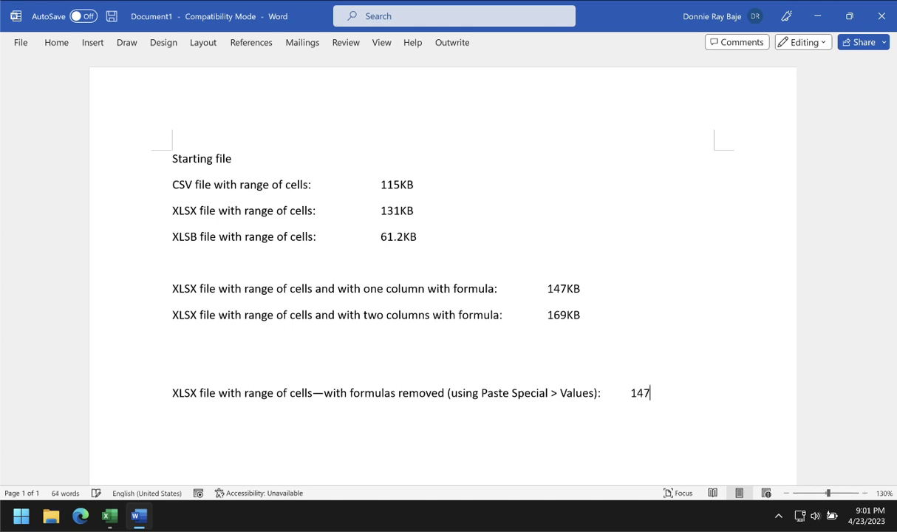
text(KB)
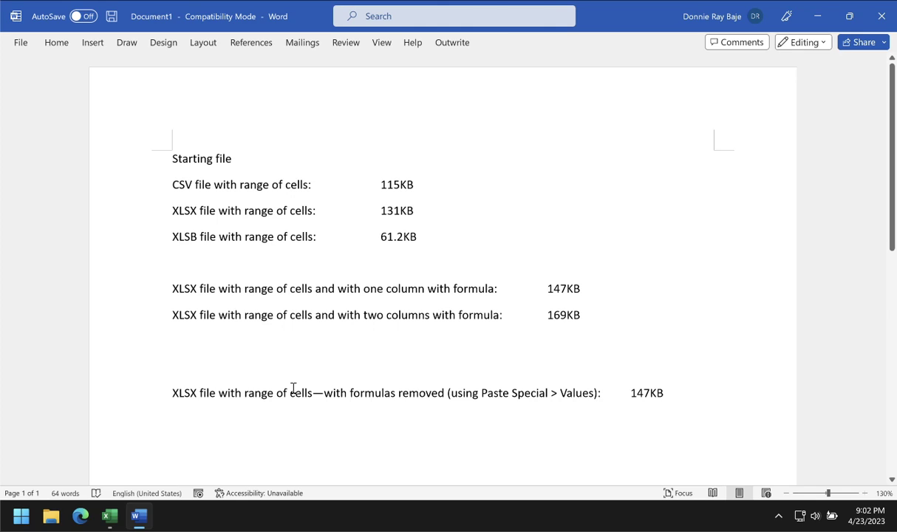
click(109, 517)
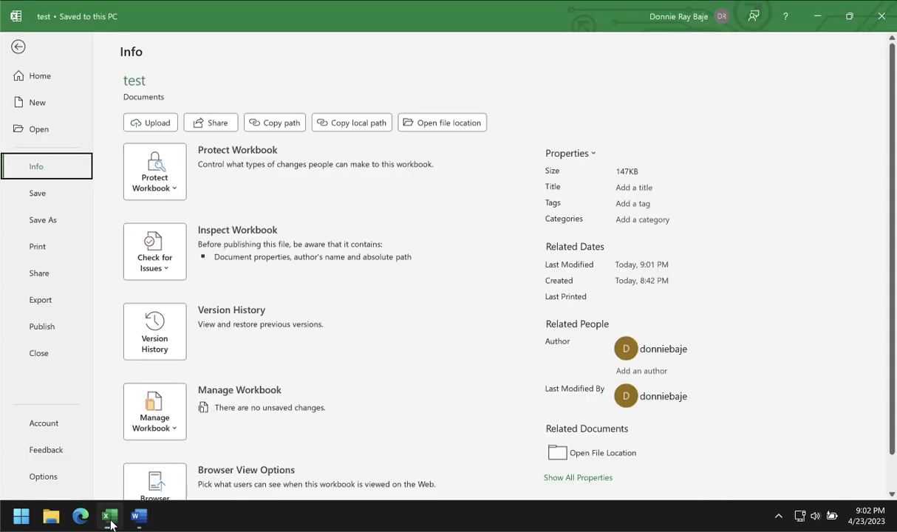
Back on the sheet, inspect I2's value, then type a trial IF formula in I1 and cancel it
click(19, 46)
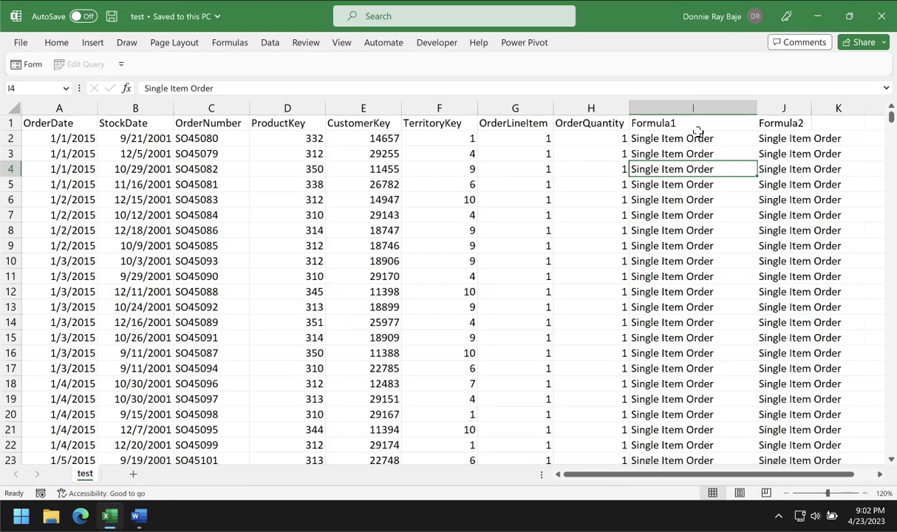
click(698, 139)
double_click(702, 138)
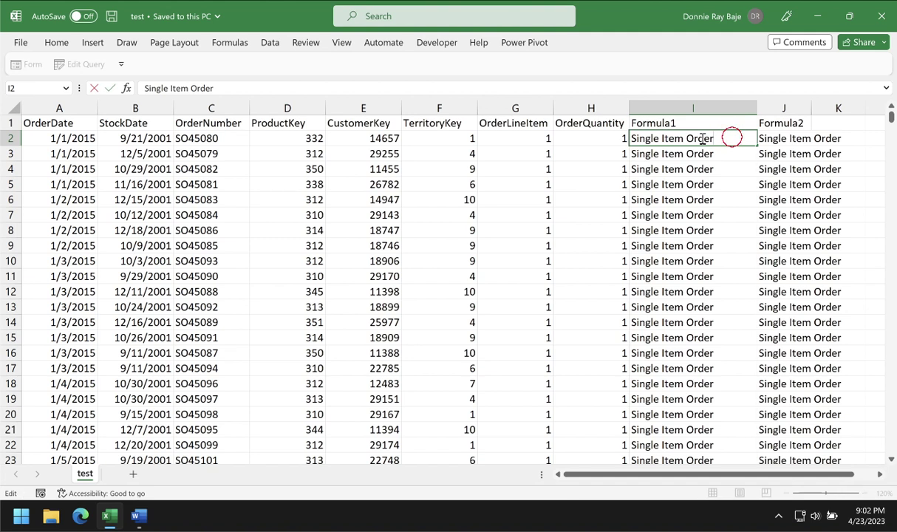
drag(714, 138, 585, 147)
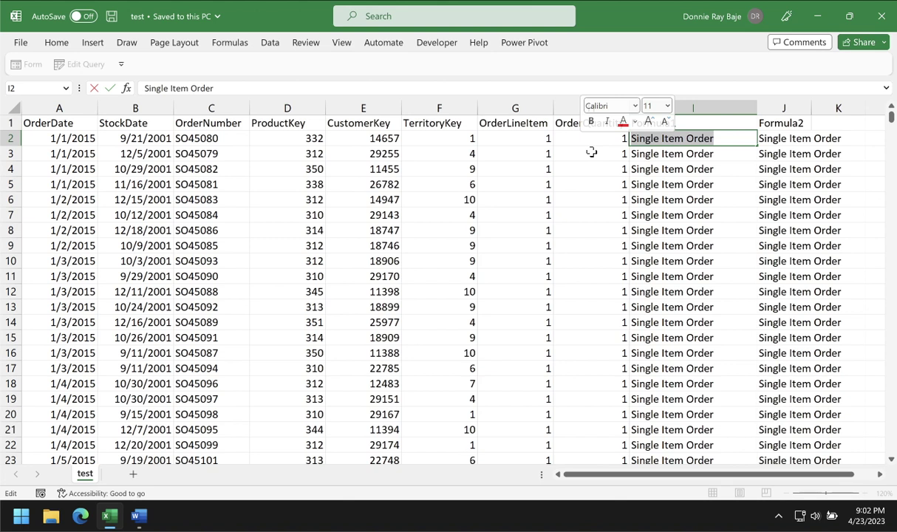
click(708, 123)
text(=IF()
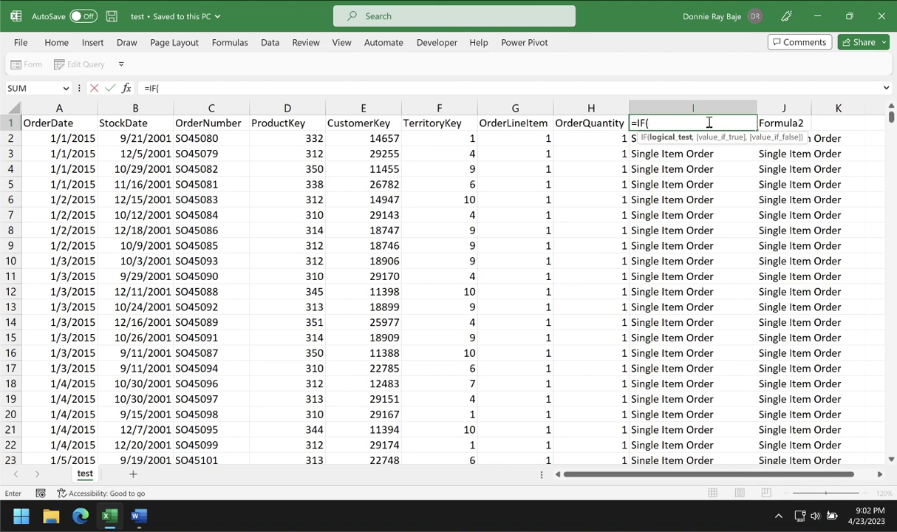
text(H2)
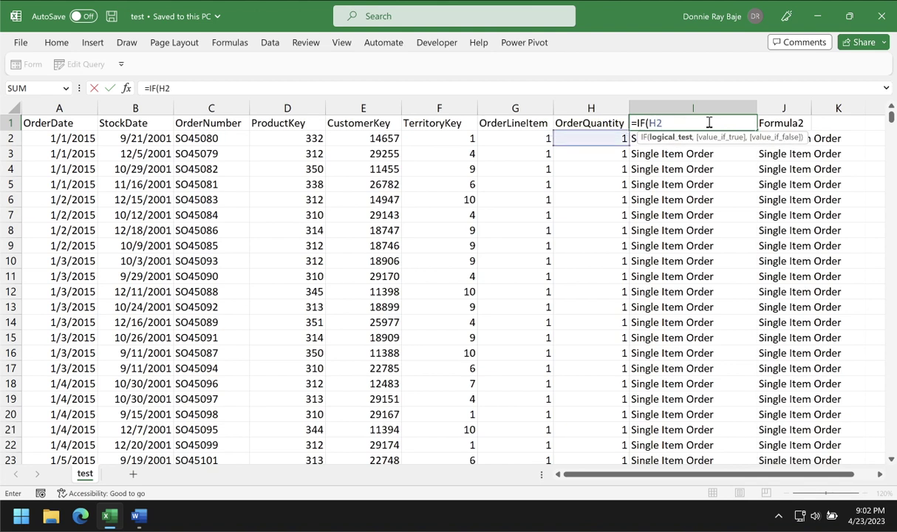
text(>1,"Single)
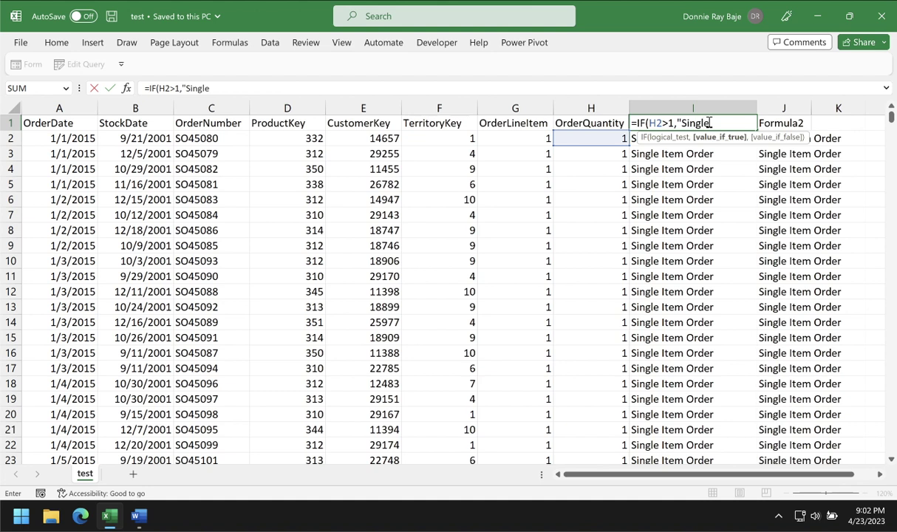
text( Item Order)
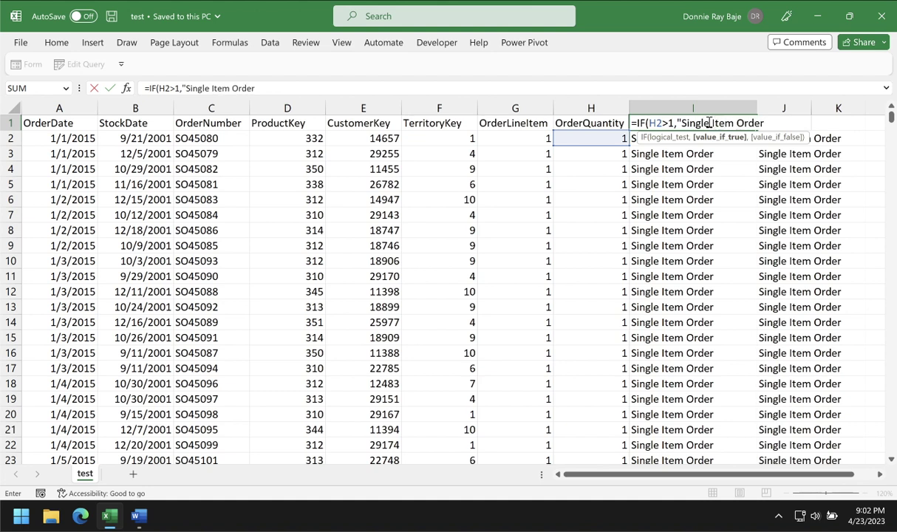
text(","Multipl)
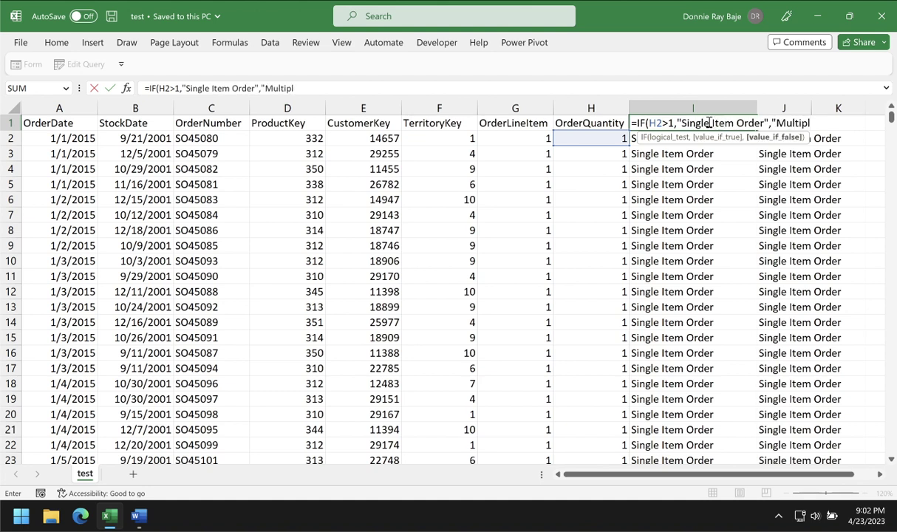
text(e Order"))
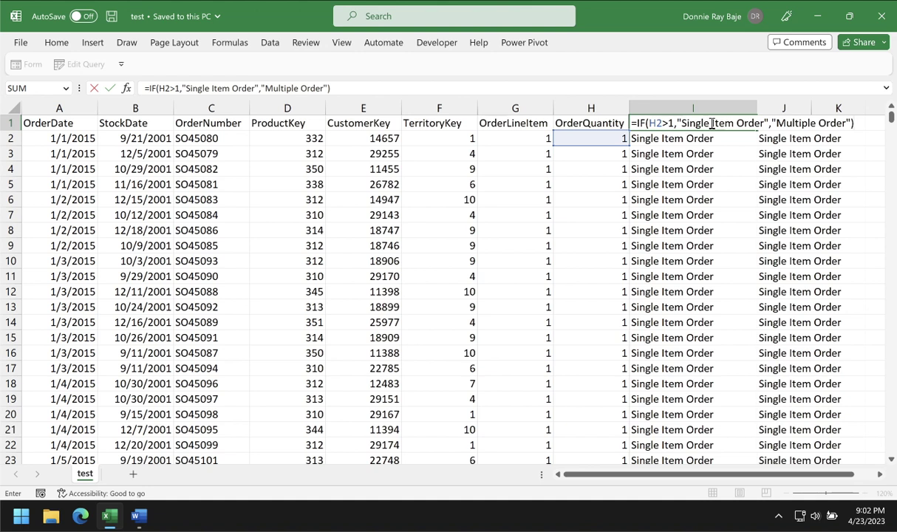
click(859, 123)
drag(666, 123, 631, 124)
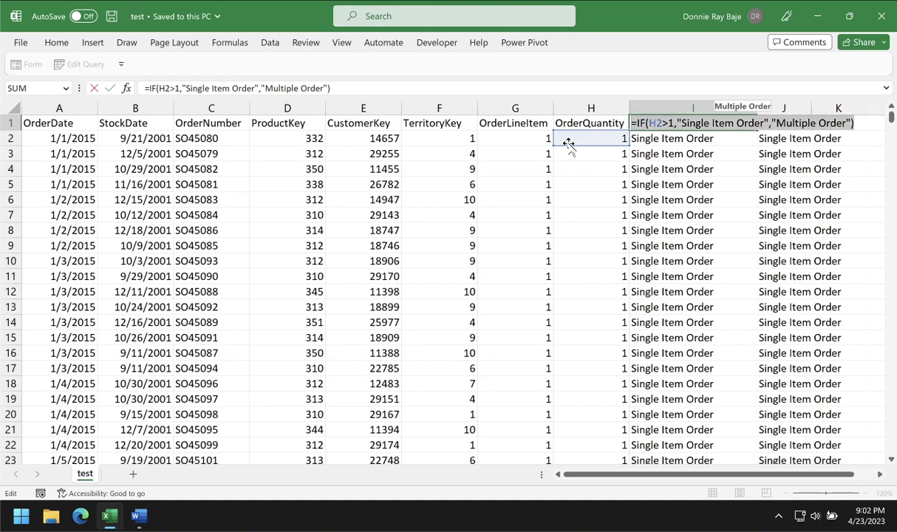
key(Escape)
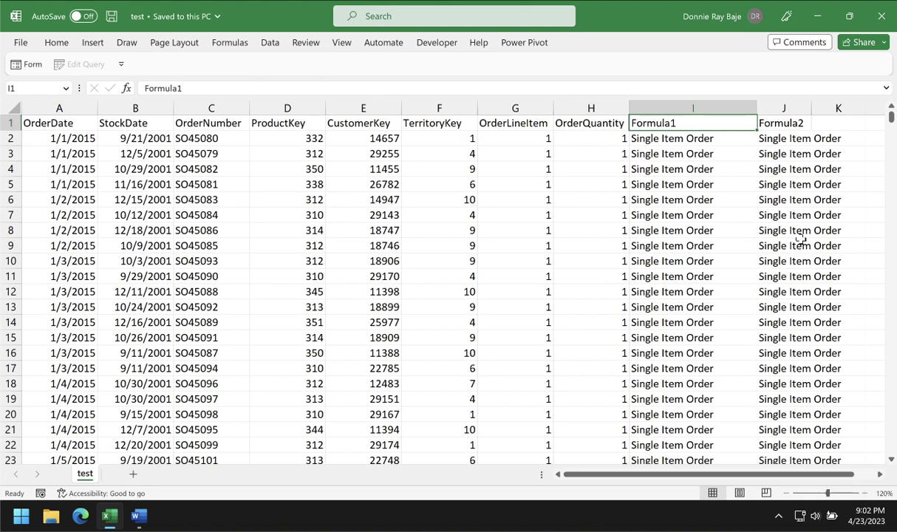
click(670, 226)
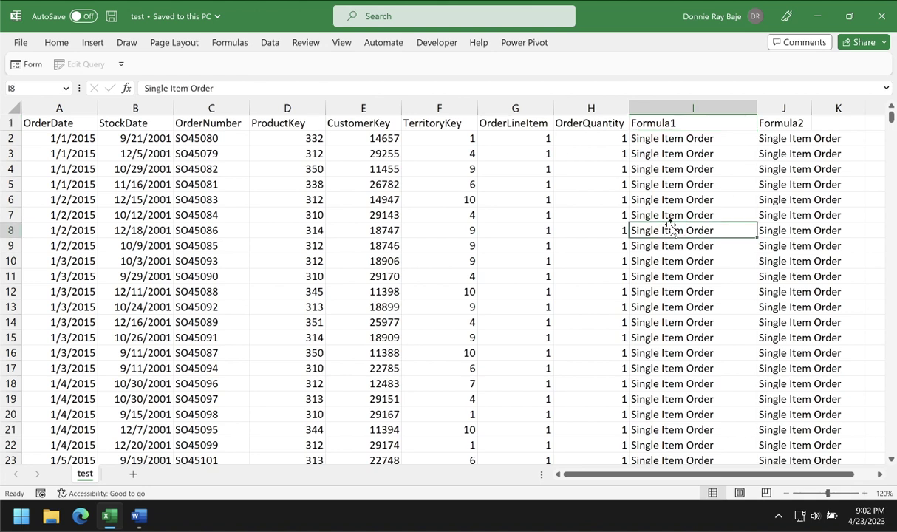
click(380, 227)
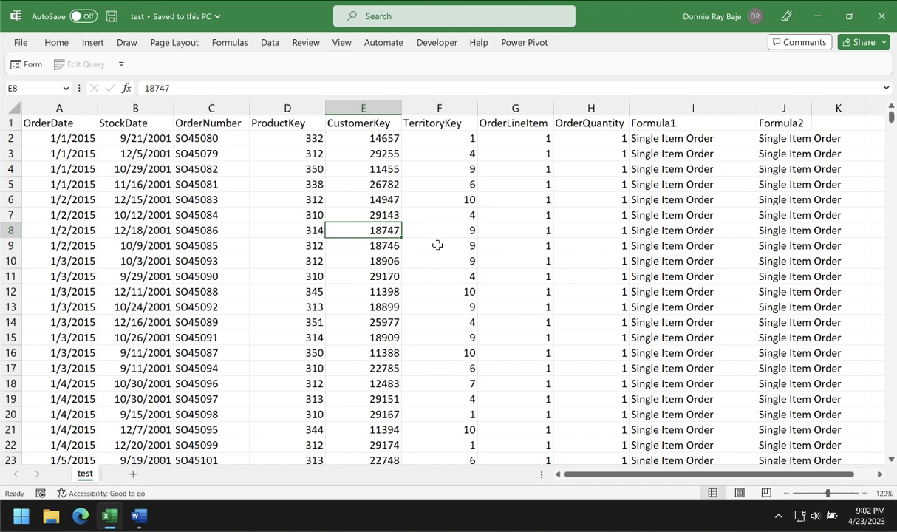
click(519, 153)
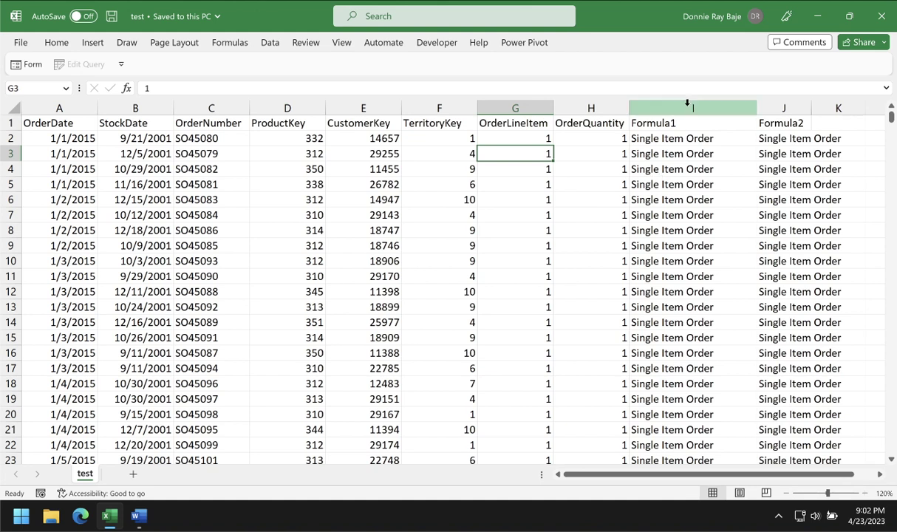
drag(688, 104, 768, 108)
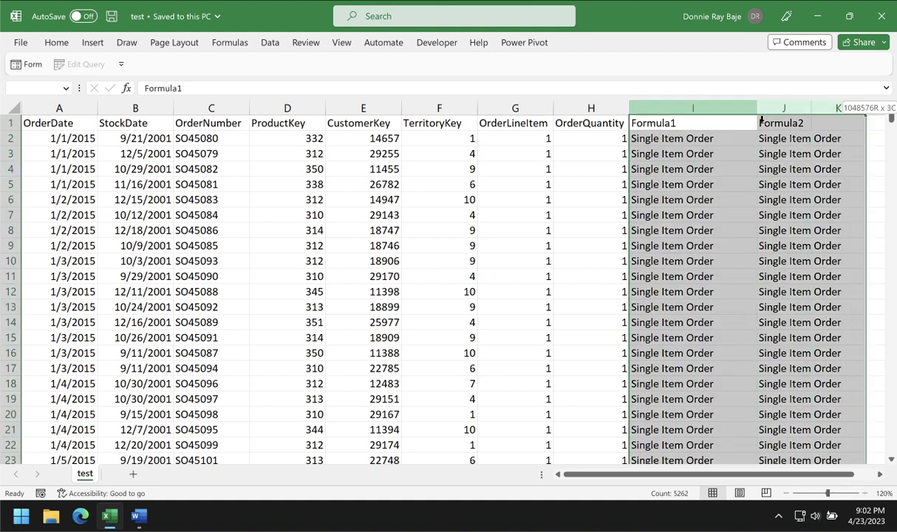
right_click(740, 146)
click(777, 301)
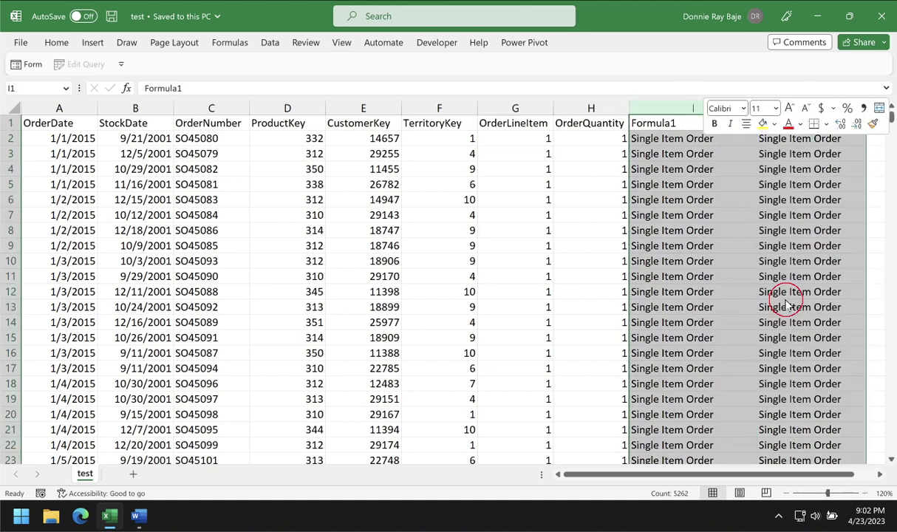
click(366, 277)
click(112, 16)
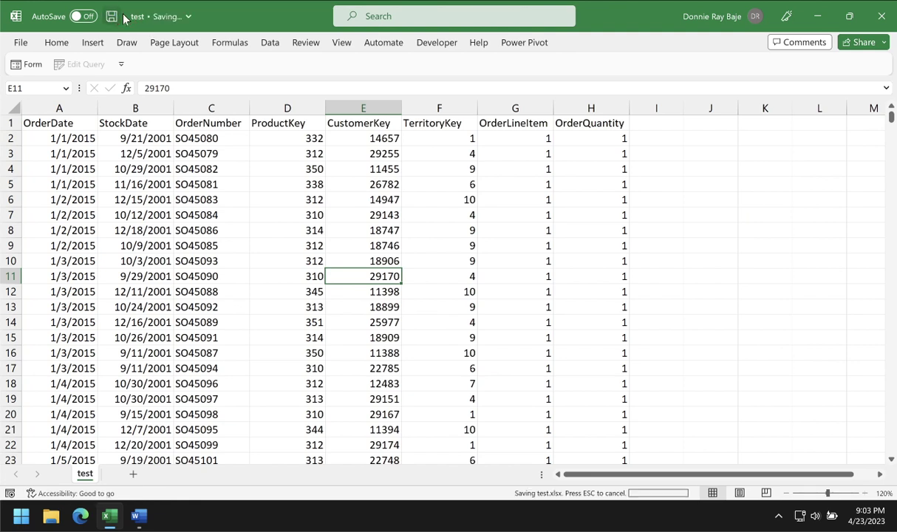
click(138, 510)
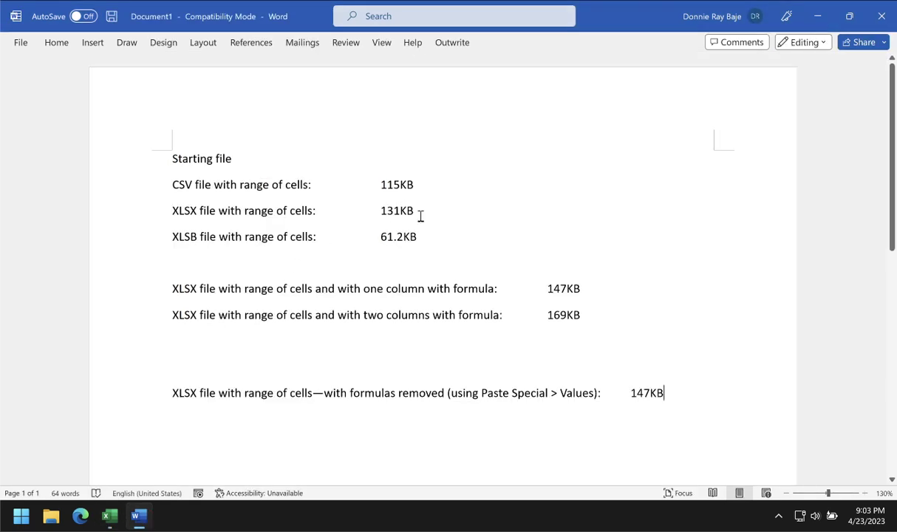
drag(421, 210, 161, 219)
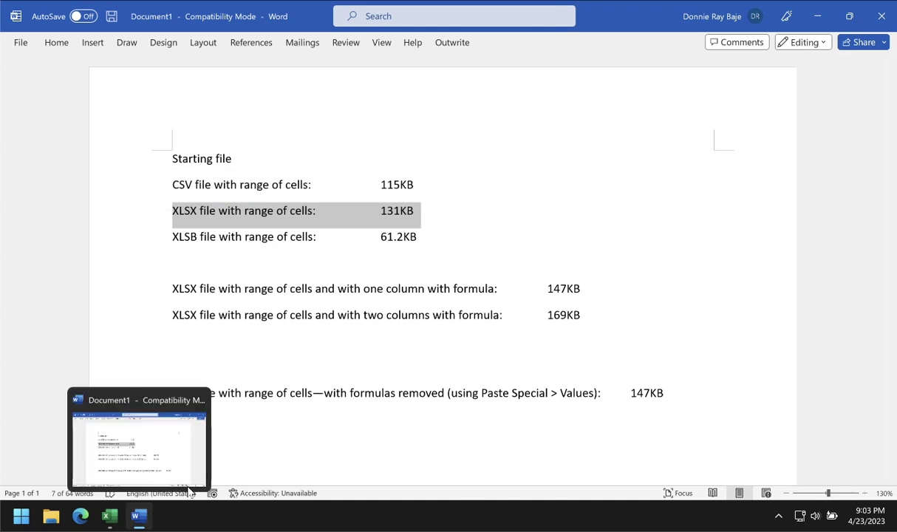
click(122, 521)
click(18, 43)
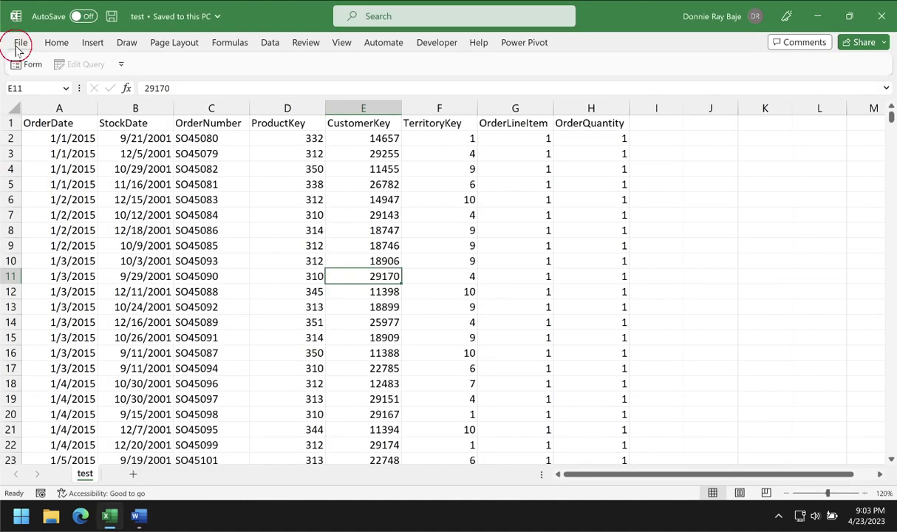
click(35, 165)
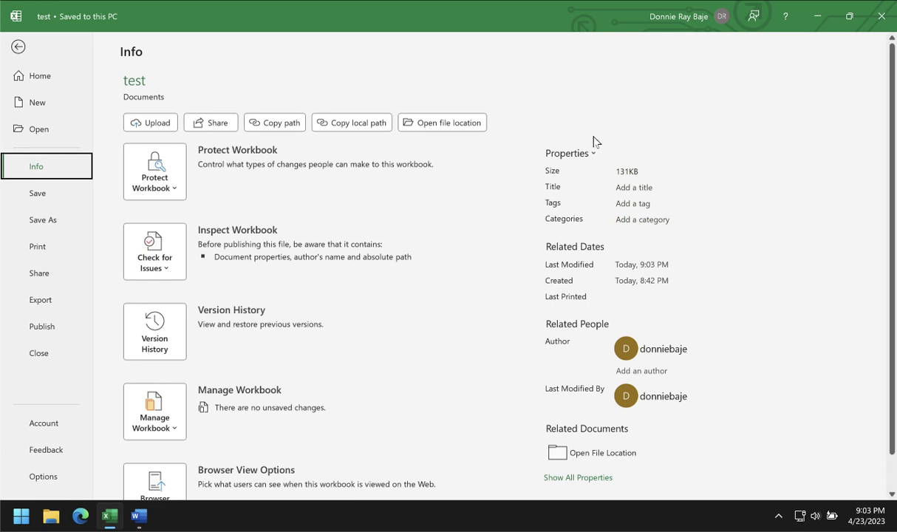
click(17, 46)
click(175, 214)
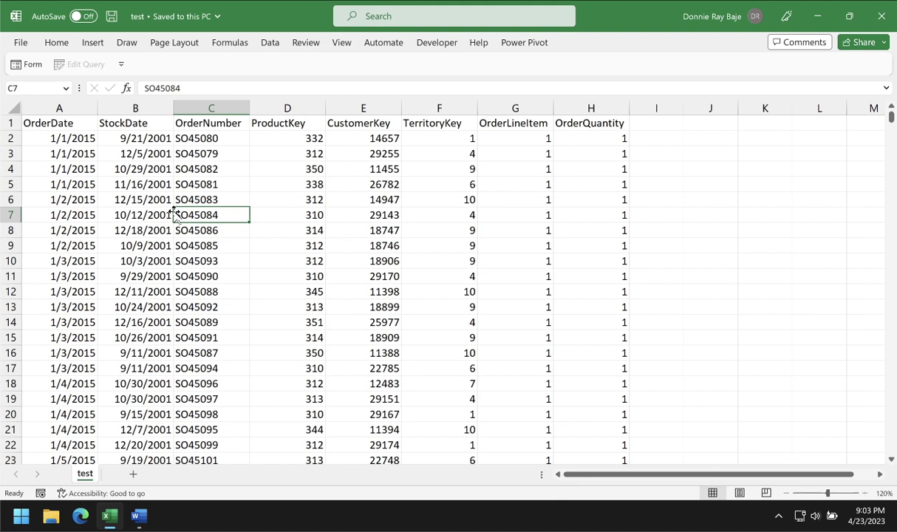
Create a table from $A$1:$H$2631 with 'My table has headers' checked, using Ctrl+T
click(169, 197)
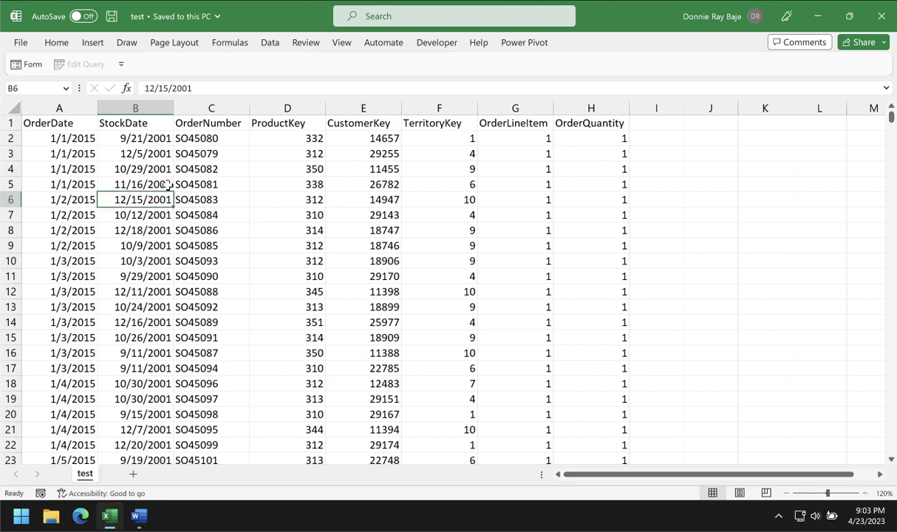
click(168, 171)
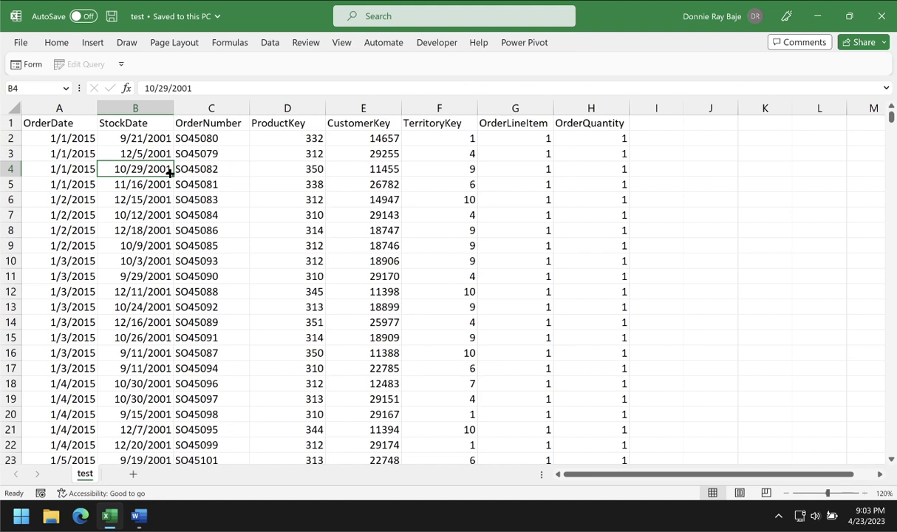
key(ctrl+t)
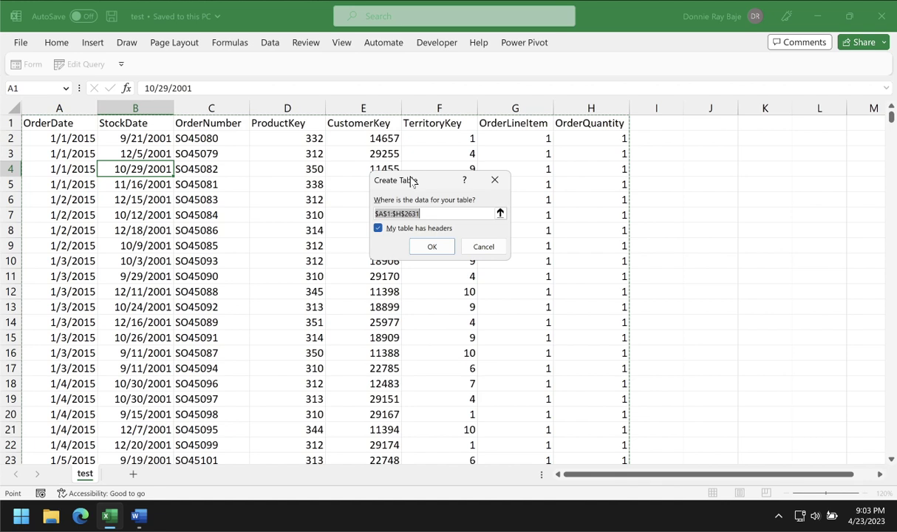
drag(412, 183, 708, 161)
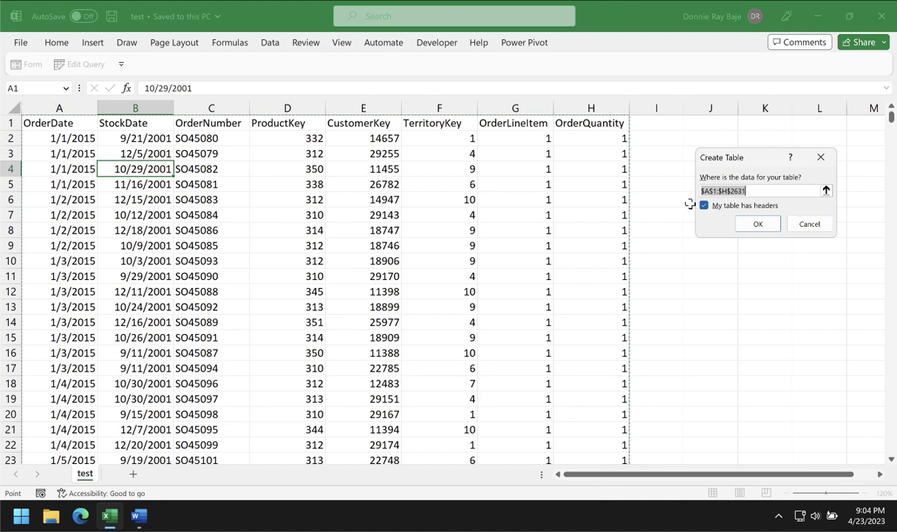
click(761, 224)
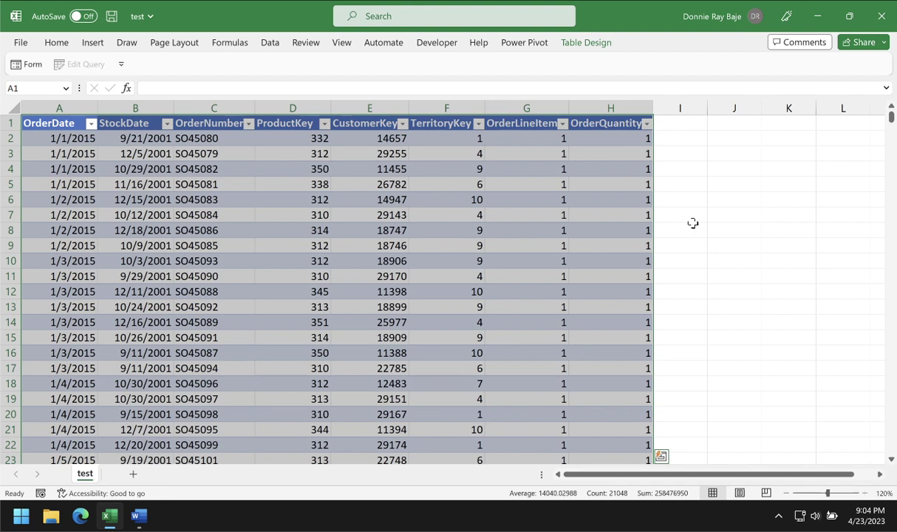
click(334, 259)
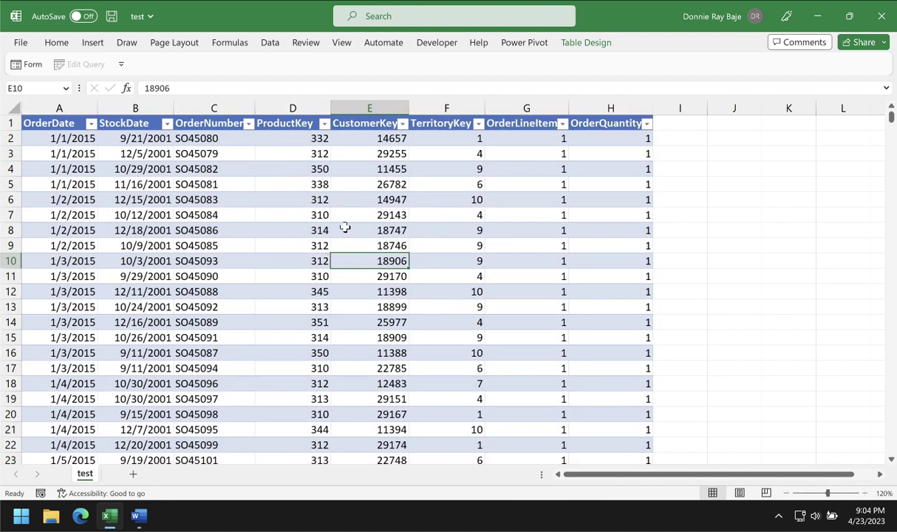
click(562, 219)
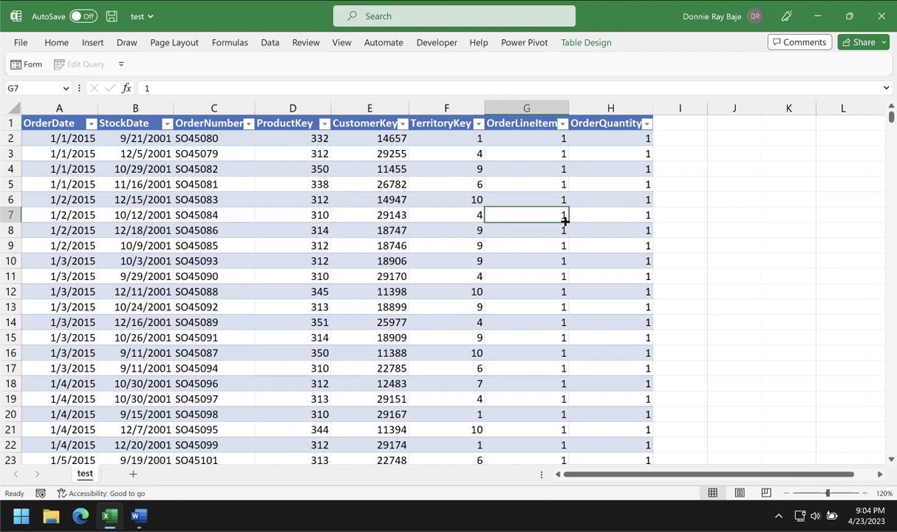
click(529, 169)
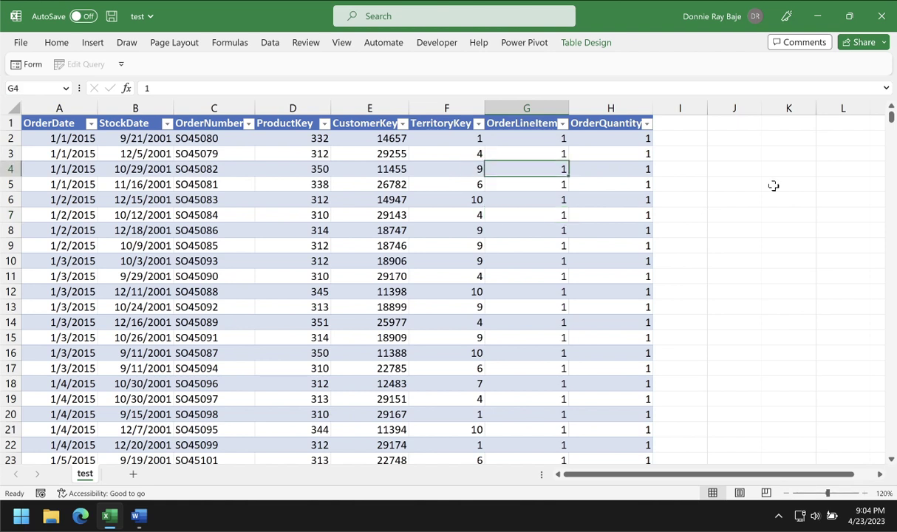
click(891, 459)
click(890, 460)
click(891, 460)
click(891, 460)
click(891, 460)
click(891, 460)
click(891, 460)
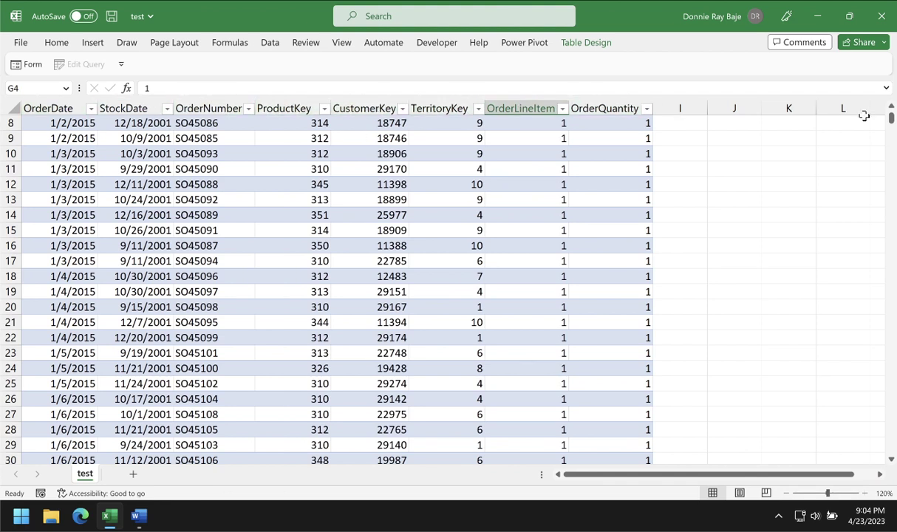
drag(892, 118, 891, 111)
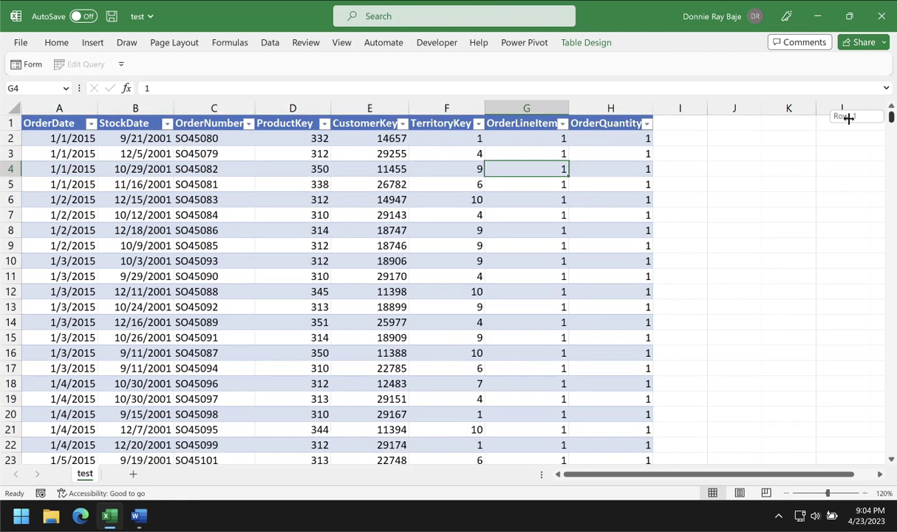
click(453, 231)
Save the table workbook, confirm 131KB on the Info page, then select cell I1
click(112, 16)
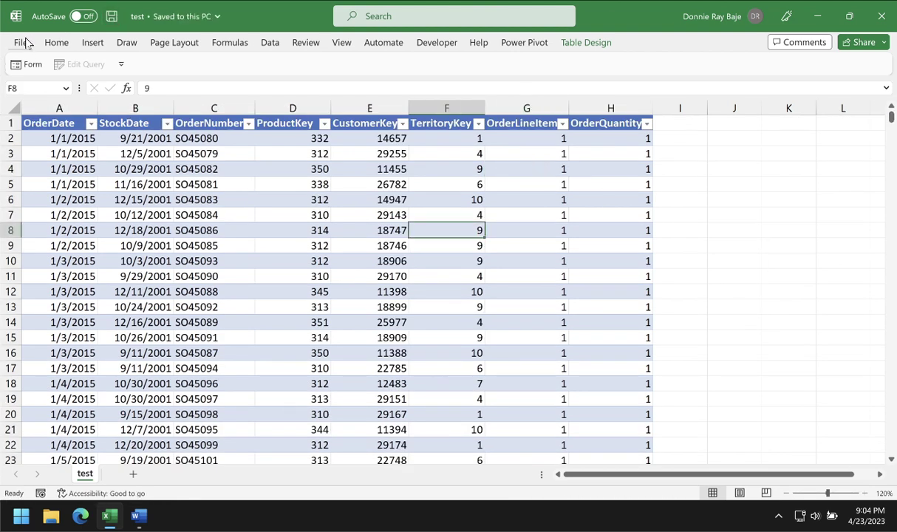
click(25, 42)
click(40, 168)
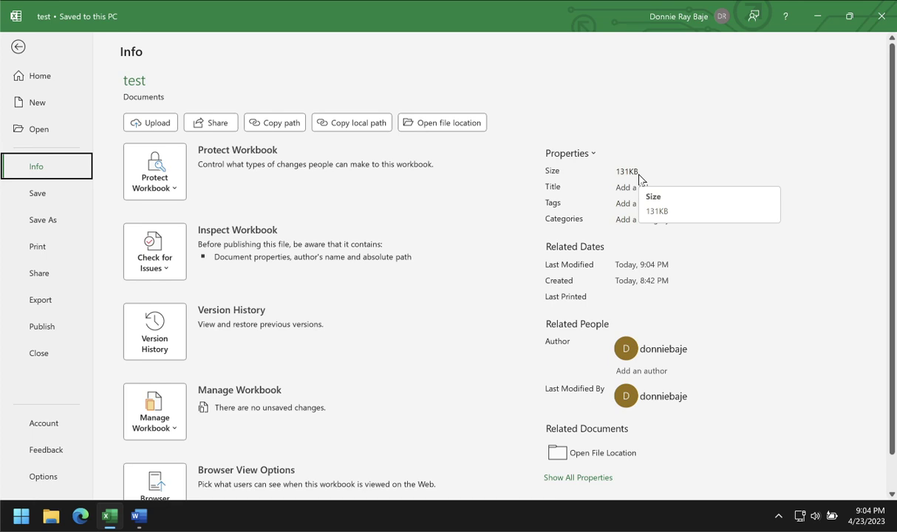
click(18, 46)
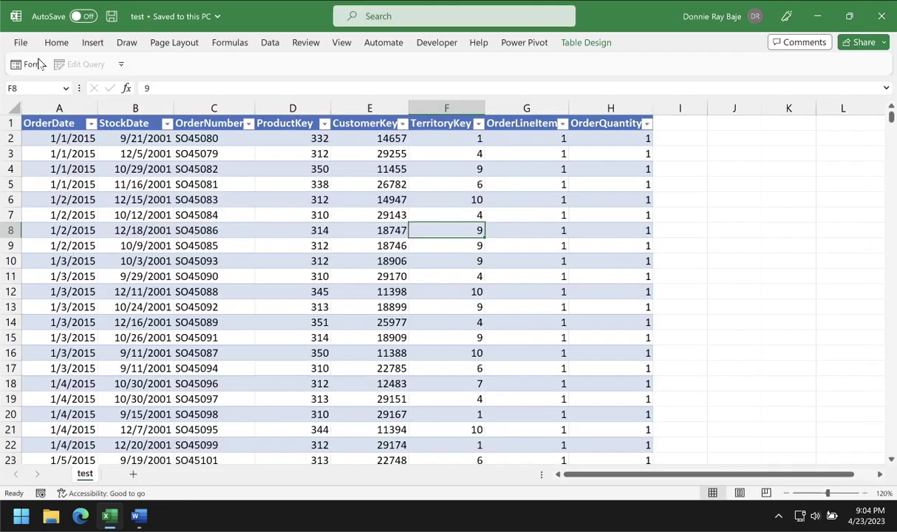
click(366, 247)
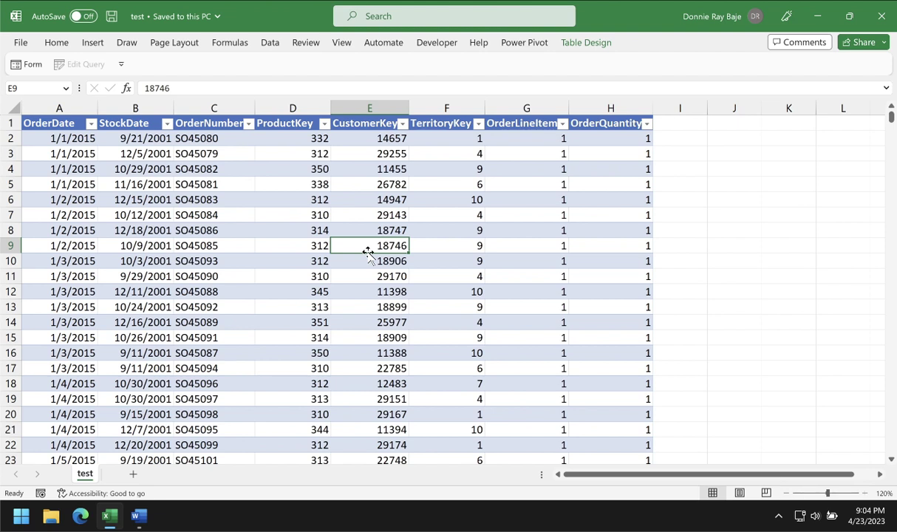
click(692, 129)
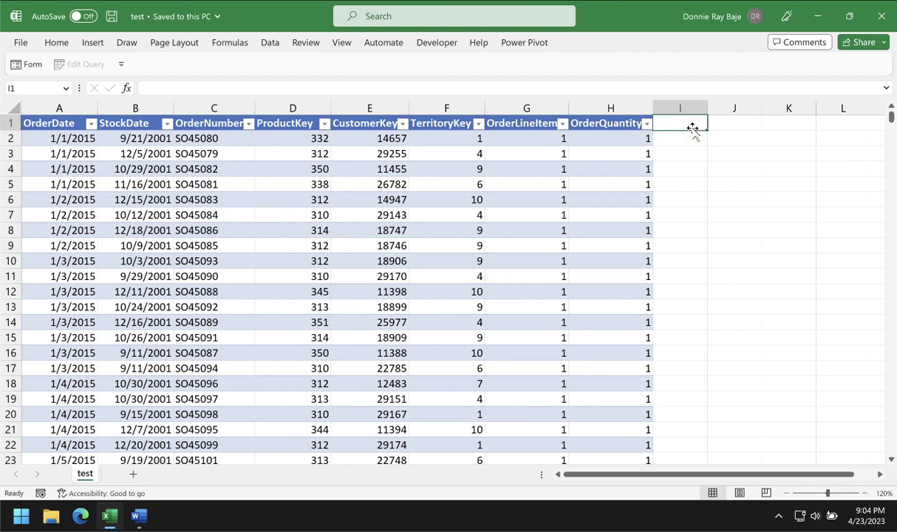
Add a Formula1 header in I1 to extend the table and widen column I to fit it
text(Formual)
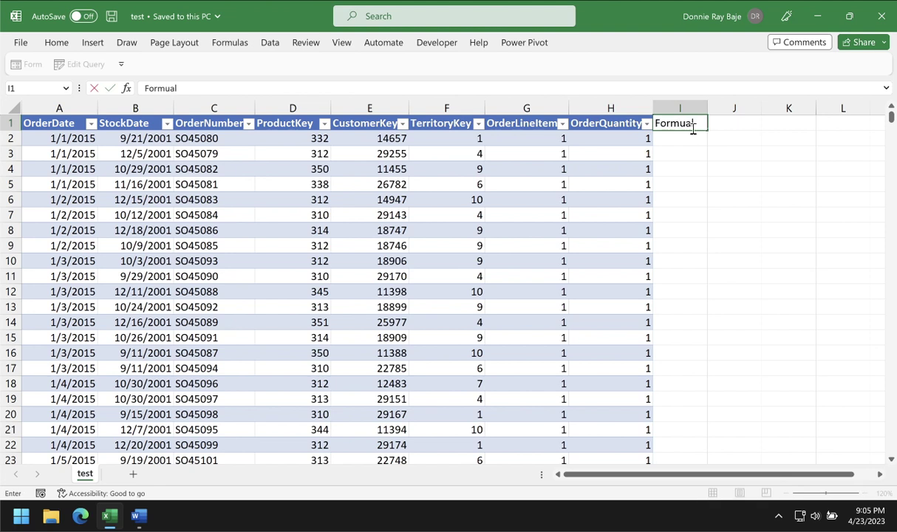
key(Return)
drag(709, 107, 744, 107)
text(=)
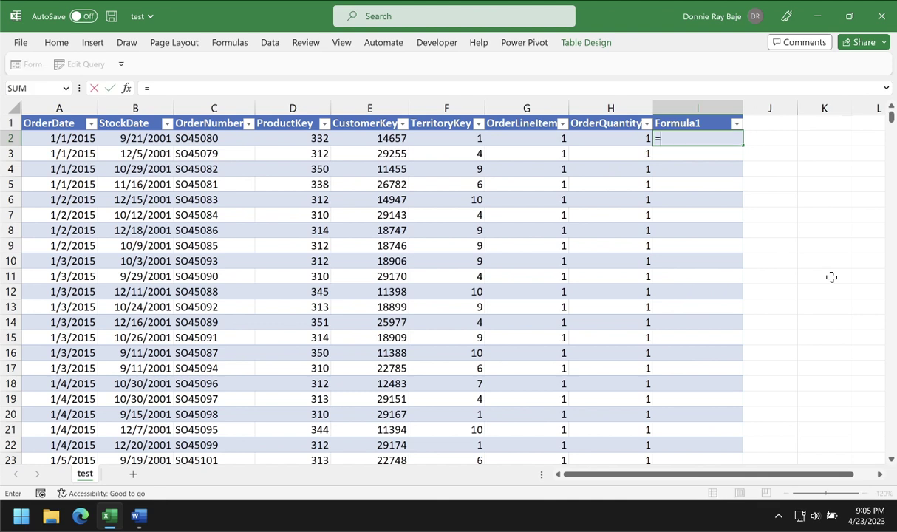
text(IF()
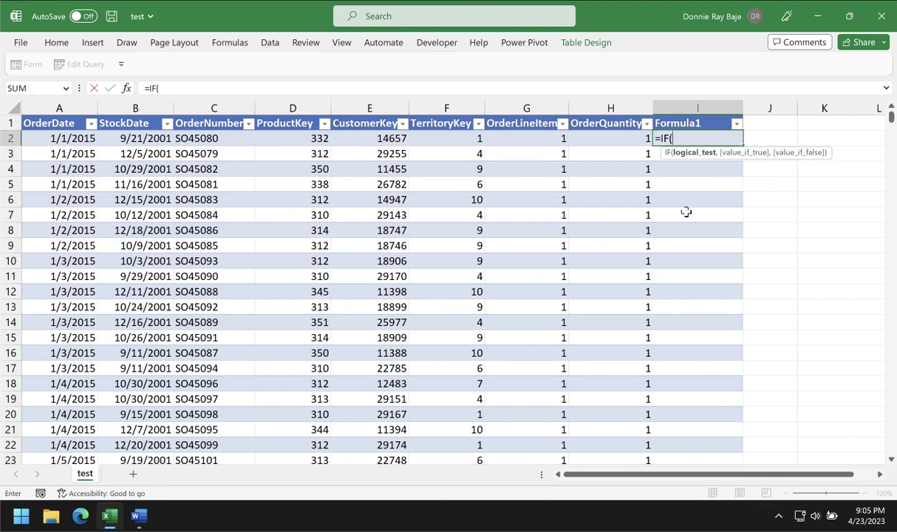
click(627, 139)
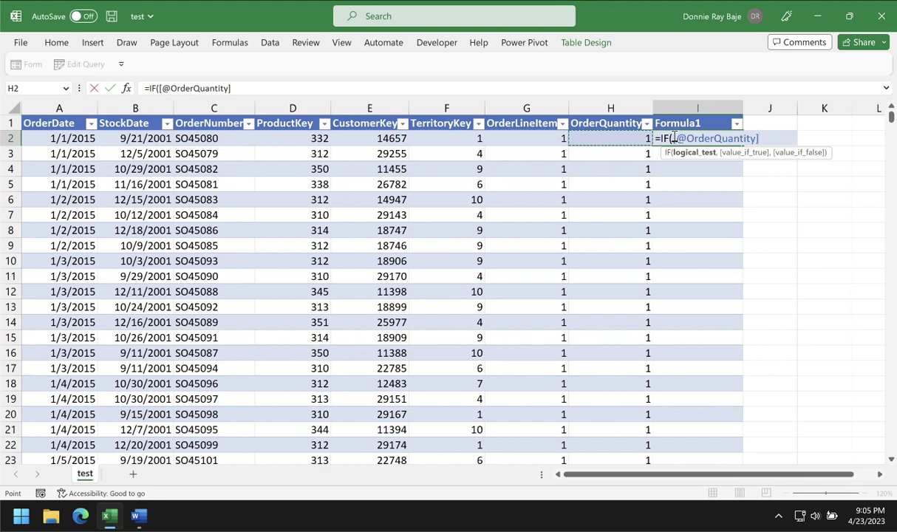
drag(674, 137, 747, 144)
text(>1,)
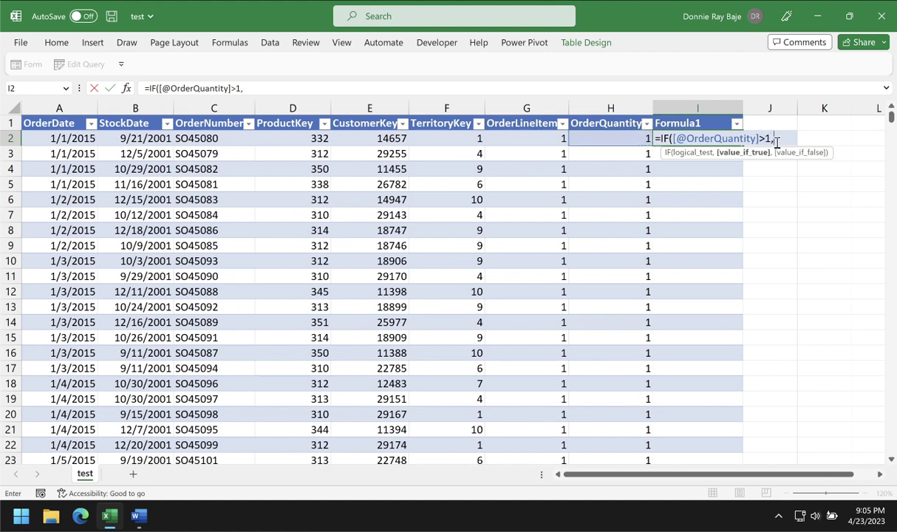
text("Multiple Item Order)
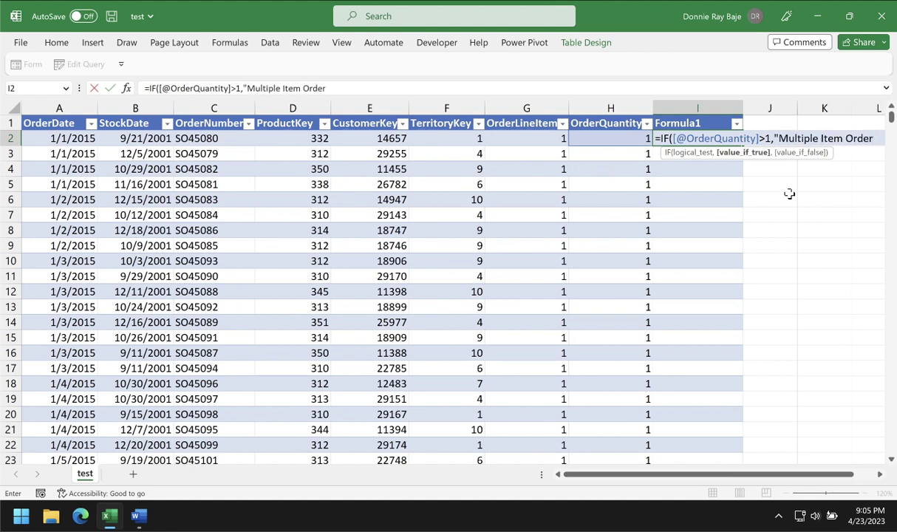
text(","Single Order"))
key(Return)
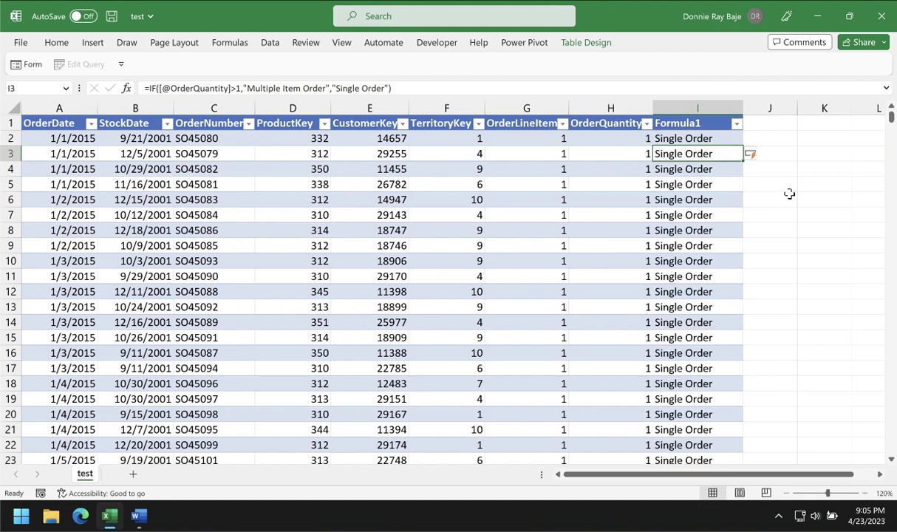
Review the I2 formula without changing it, then go back to the Word note
click(713, 139)
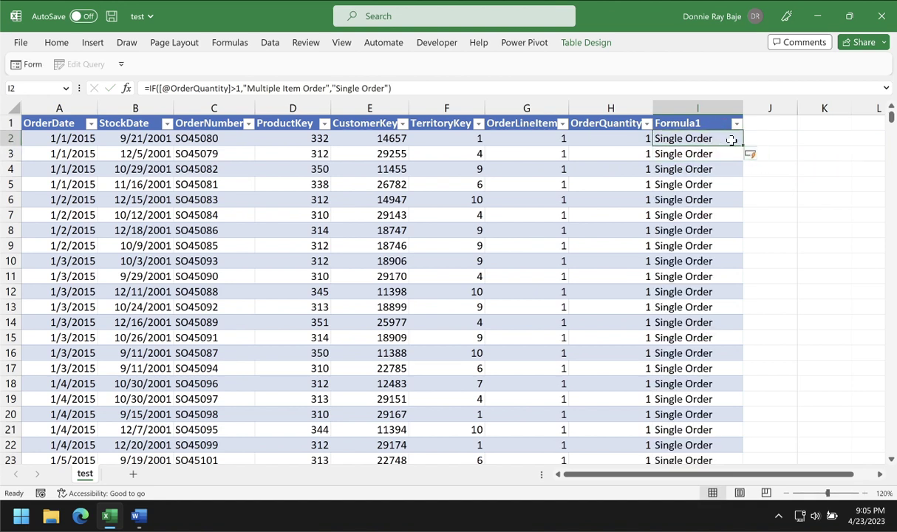
double_click(732, 139)
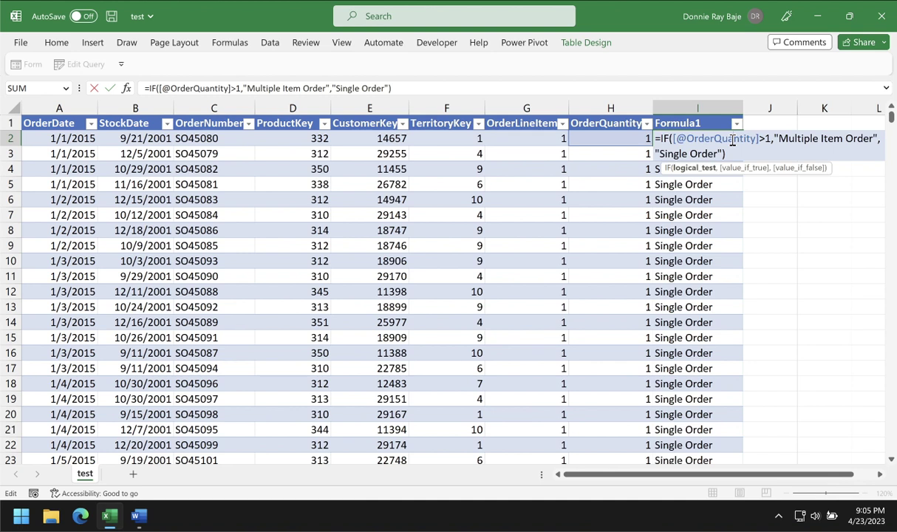
key(Escape)
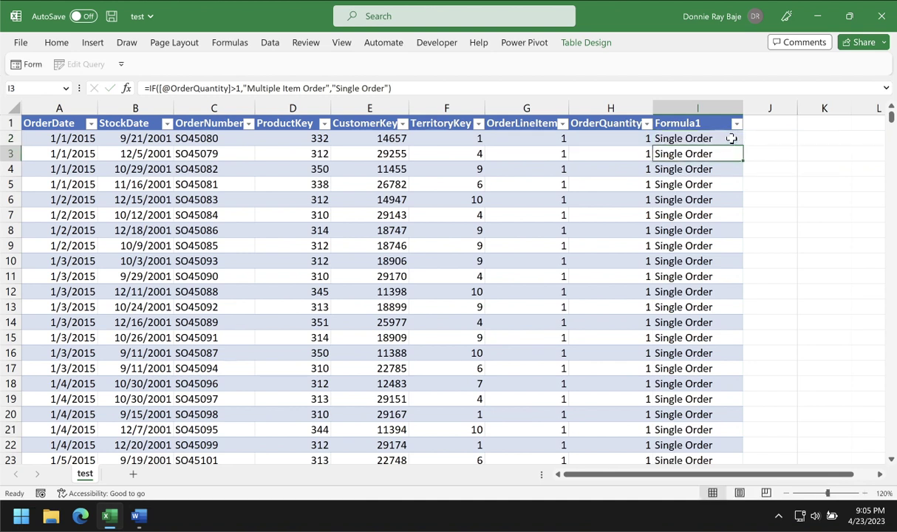
click(139, 516)
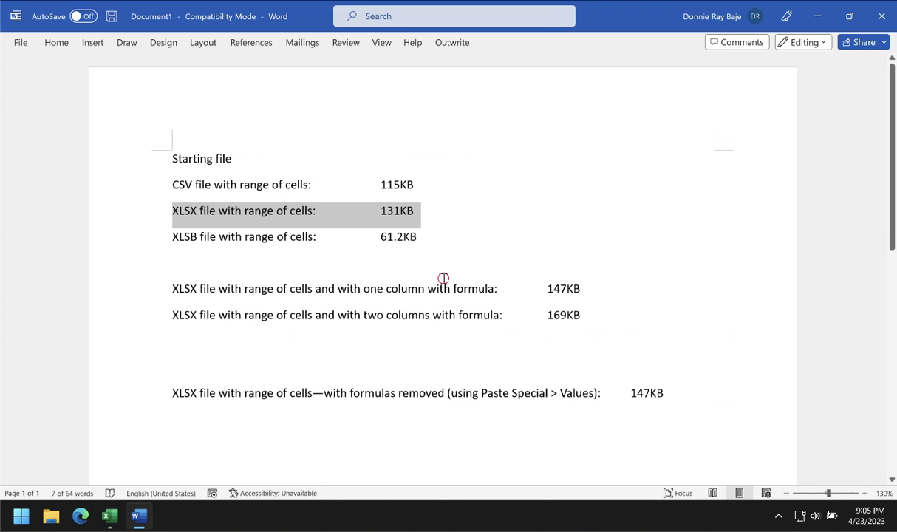
Clear the stray selections around the 131KB and 147KB lines in the Word note
click(422, 260)
drag(585, 288, 553, 288)
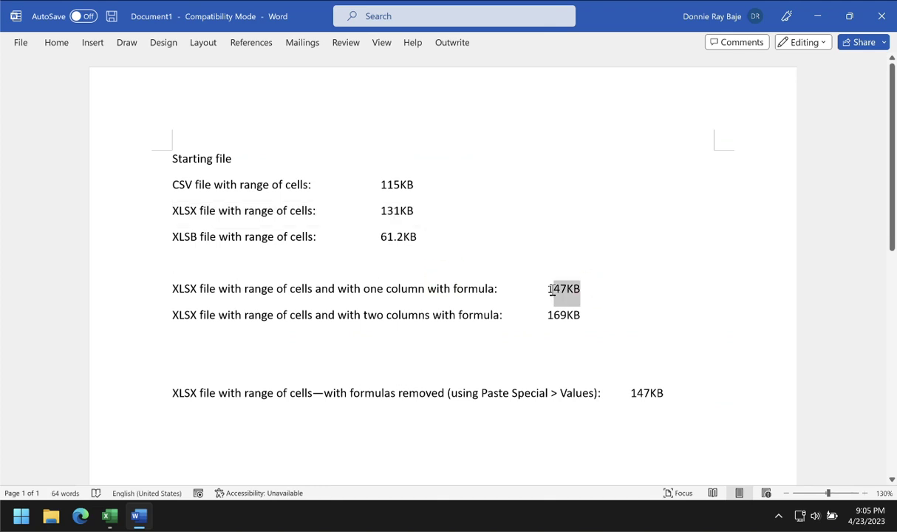
click(500, 302)
Save the Excel workbook and read its 149KB size under File > Info
click(109, 516)
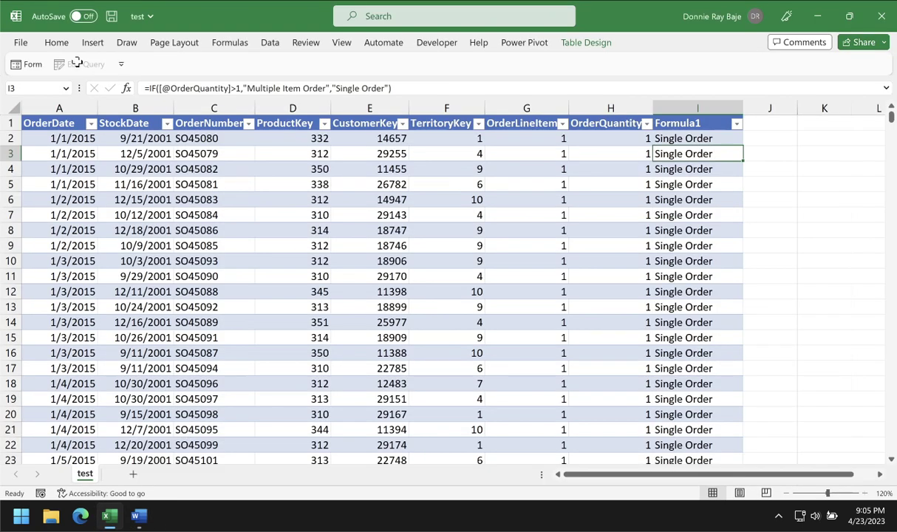
click(111, 15)
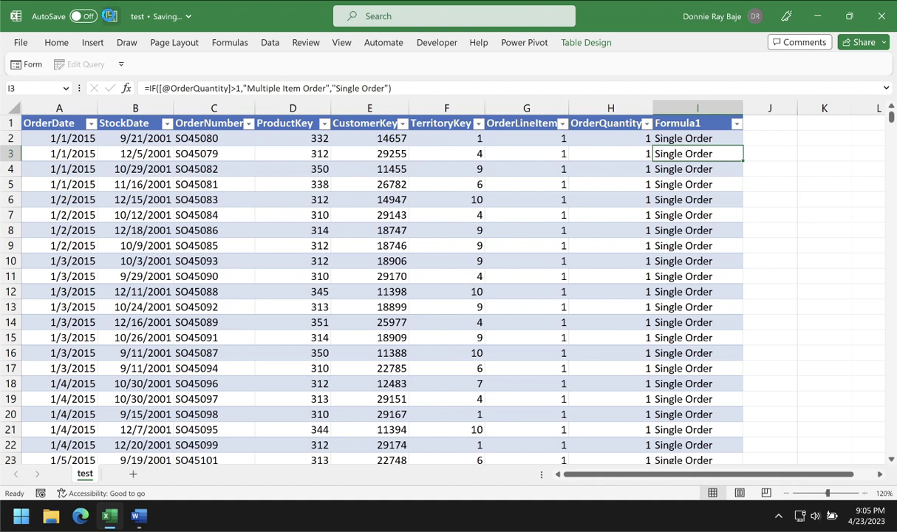
click(22, 41)
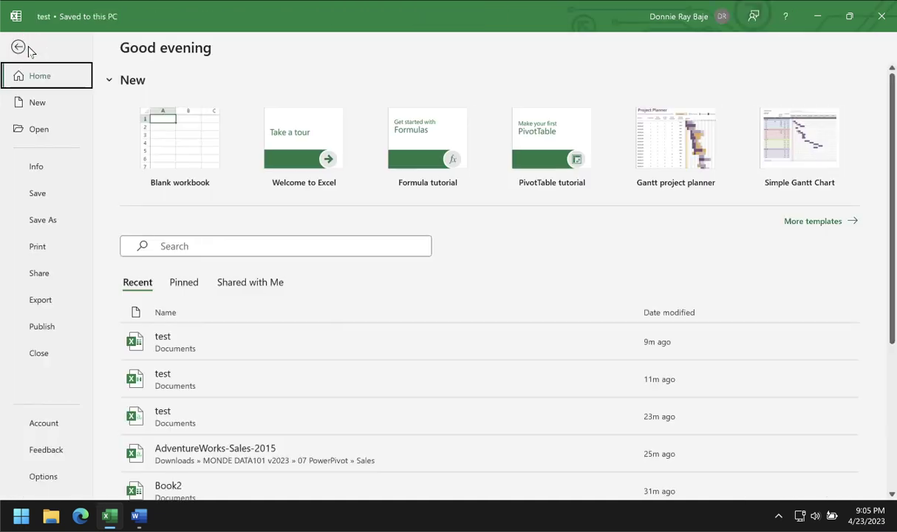
click(47, 169)
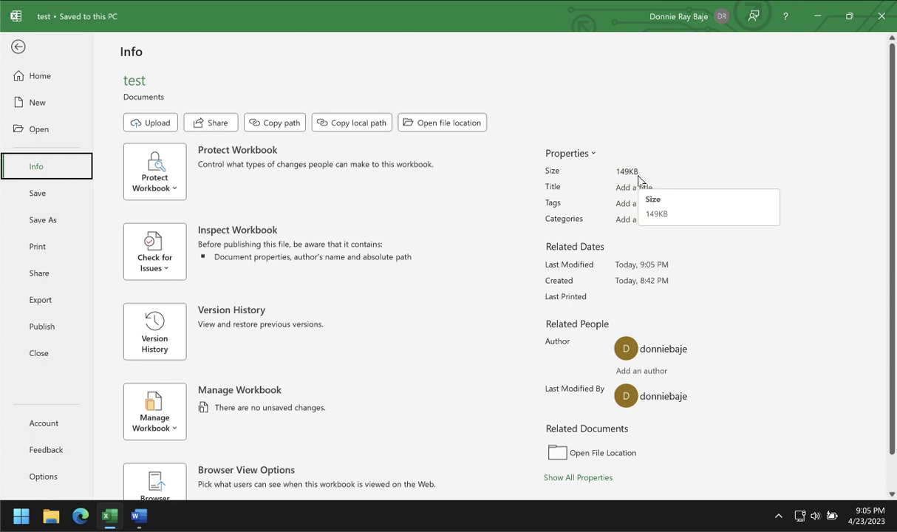
click(139, 517)
click(689, 390)
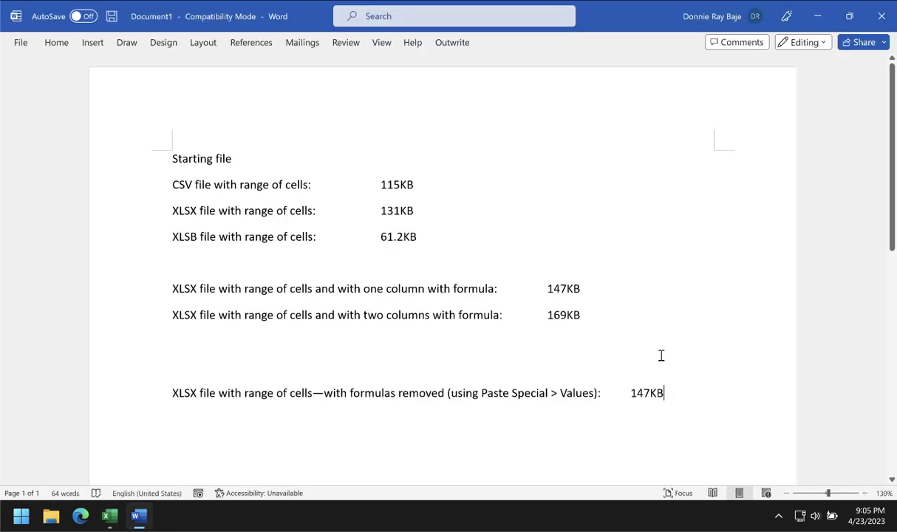
Add an empty line after the last 147KB entry in the note
click(609, 289)
drag(586, 289, 165, 289)
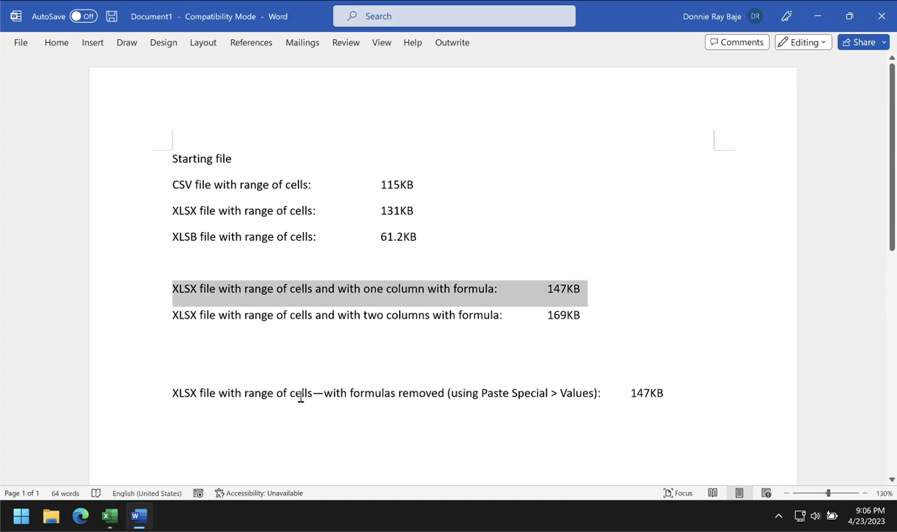
click(226, 424)
click(688, 390)
key(Return)
key(BackSpace)
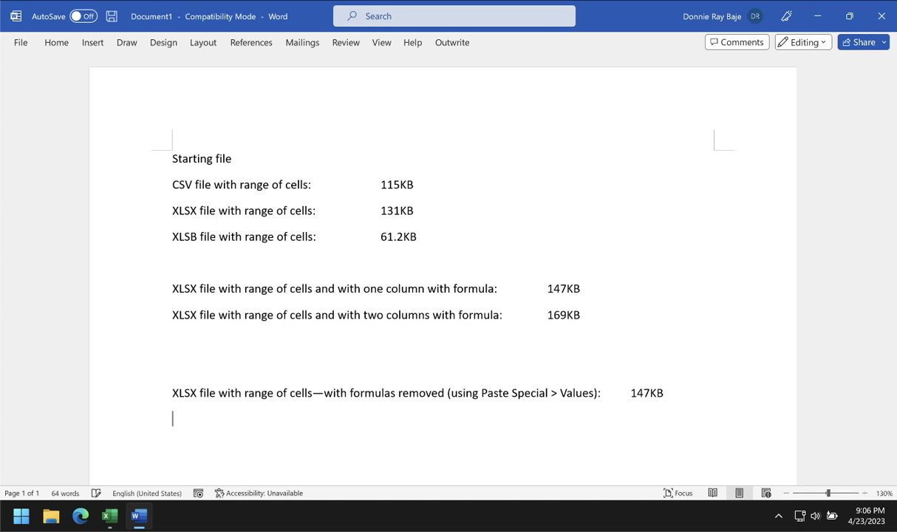
Copy the one-column formula line to the end and replace 'range of cells' with 'table'
click(610, 289)
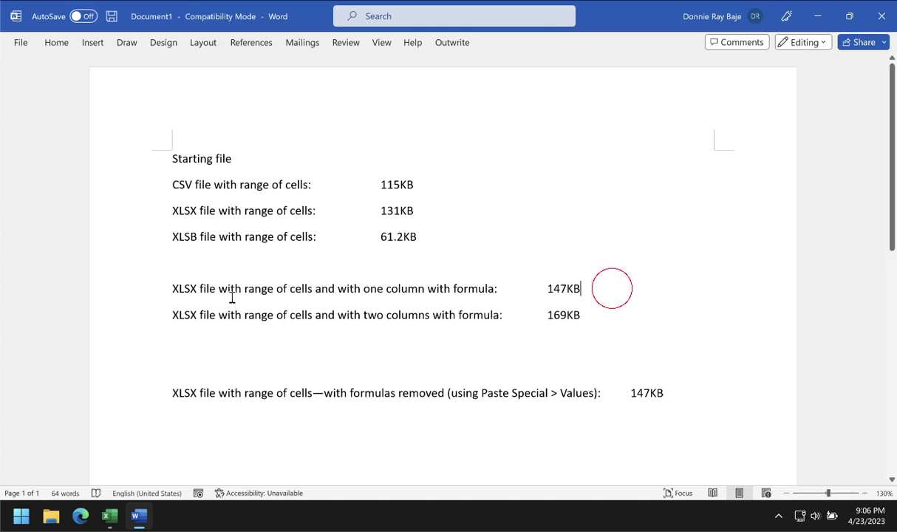
shift+click(174, 290)
key(ctrl+c)
click(180, 427)
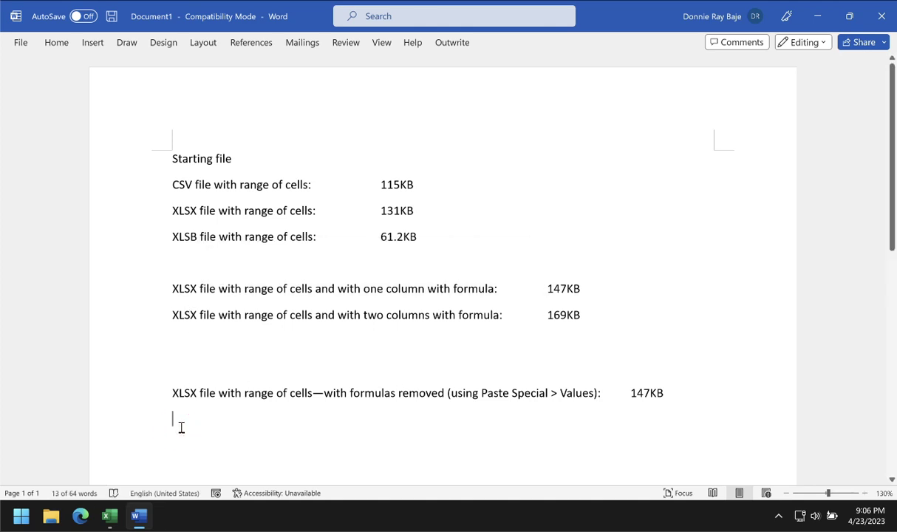
key(ctrl+v)
drag(313, 421, 244, 420)
text(rtale)
key(BackSpace)
key(BackSpace)
key(BackSpace)
key(BackSpace)
key(BackSpace)
text(ta)
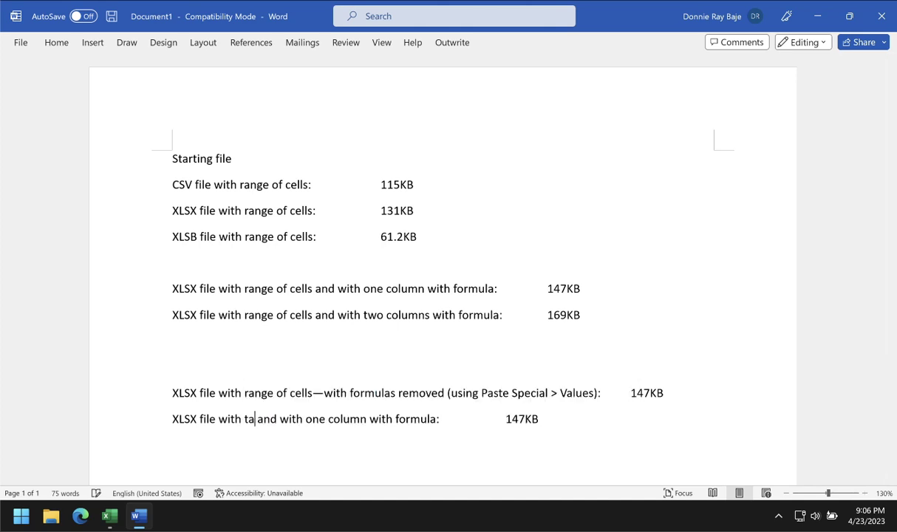
text(ble)
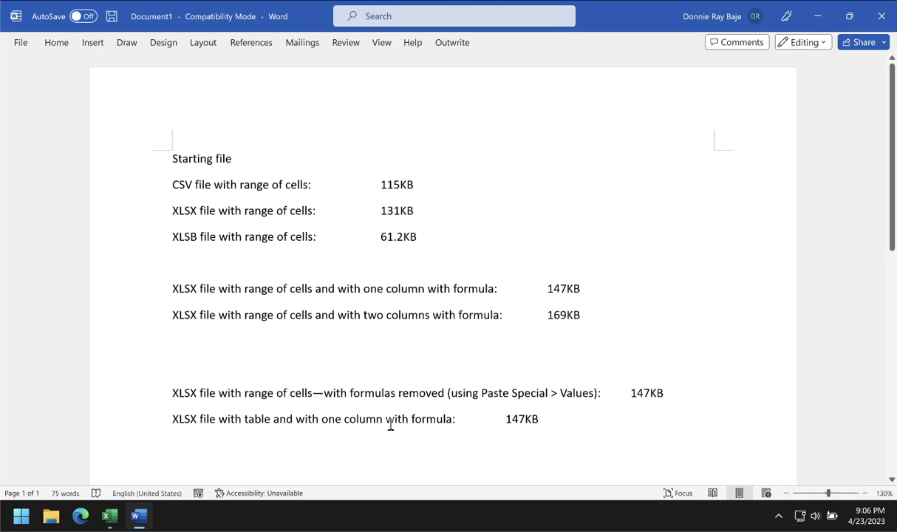
Tab-align the new line's size and change it from 147KB to 149KB
scroll(660, 394, down, 2)
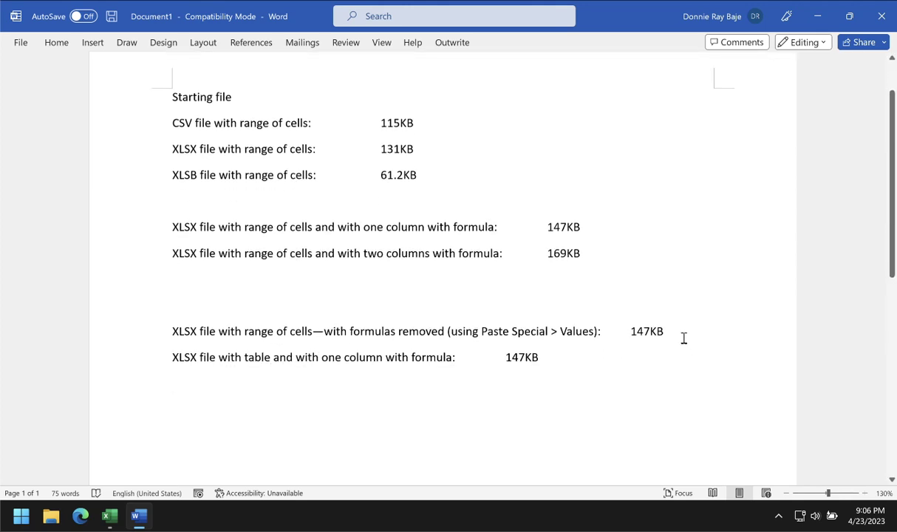
click(502, 358)
key(Tab)
key(Tab)
key(Tab)
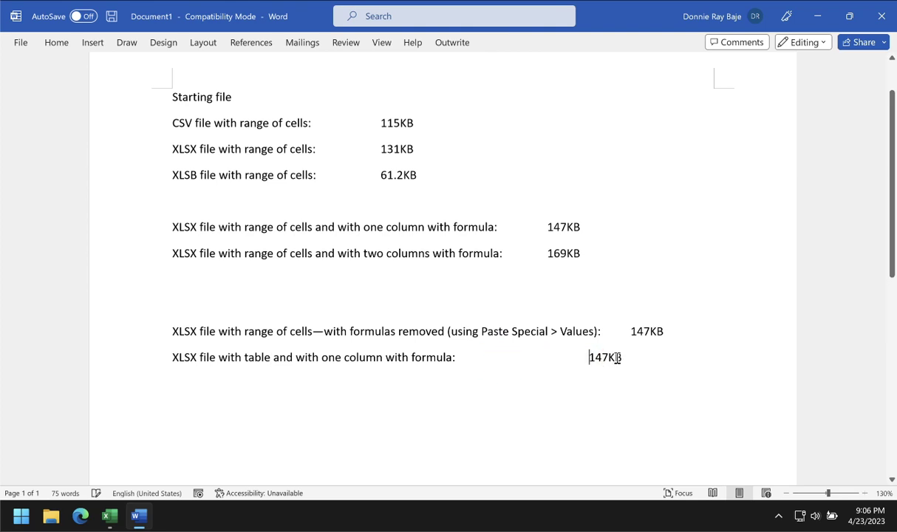
click(109, 516)
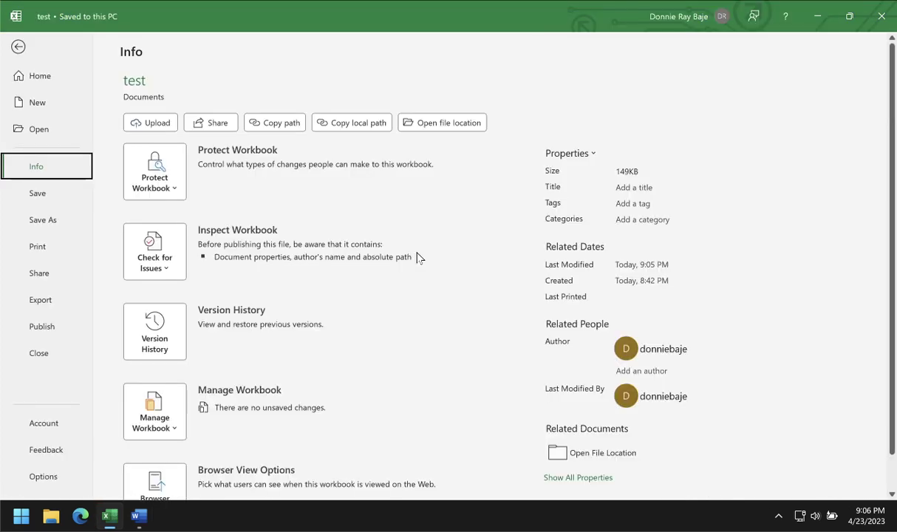
click(18, 46)
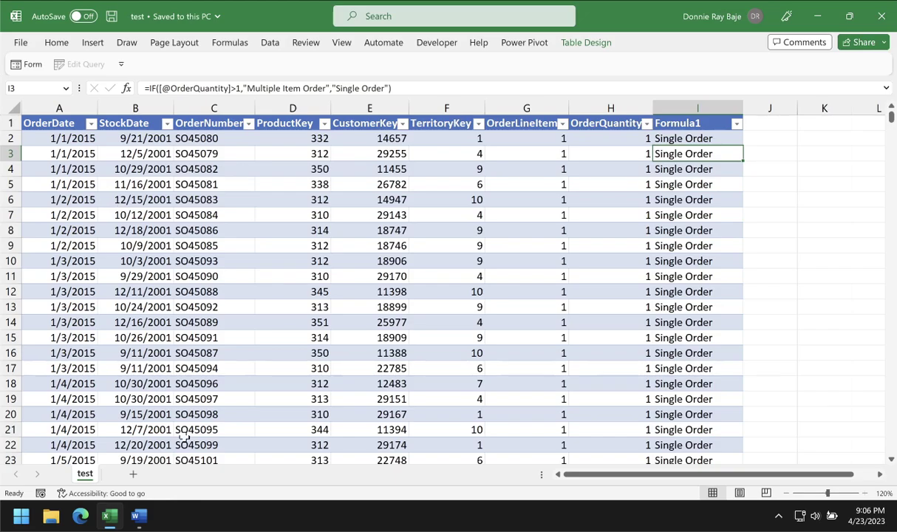
click(140, 523)
click(649, 359)
key(BackSpace)
text(9KB)
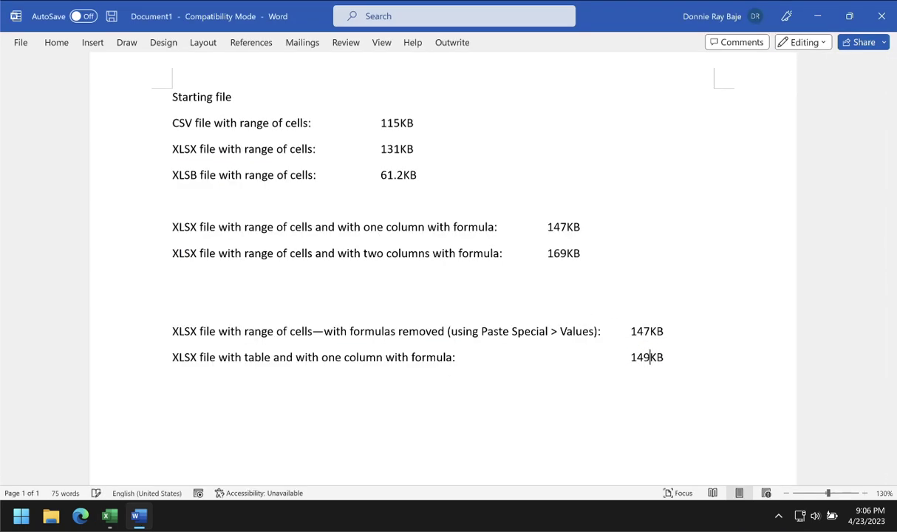
Insert an 'XLSX file with table' line at 131KB above the 149KB entry
click(686, 332)
key(Return)
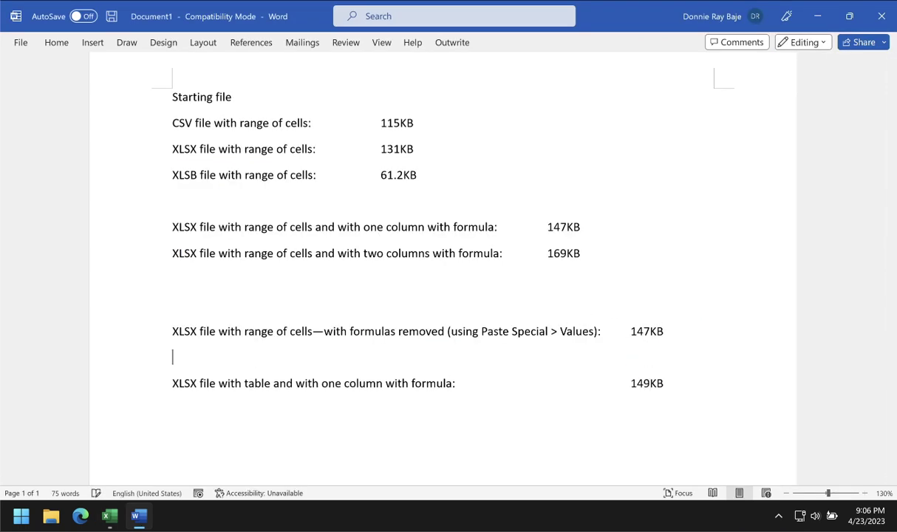
text(XLSX file with h table)
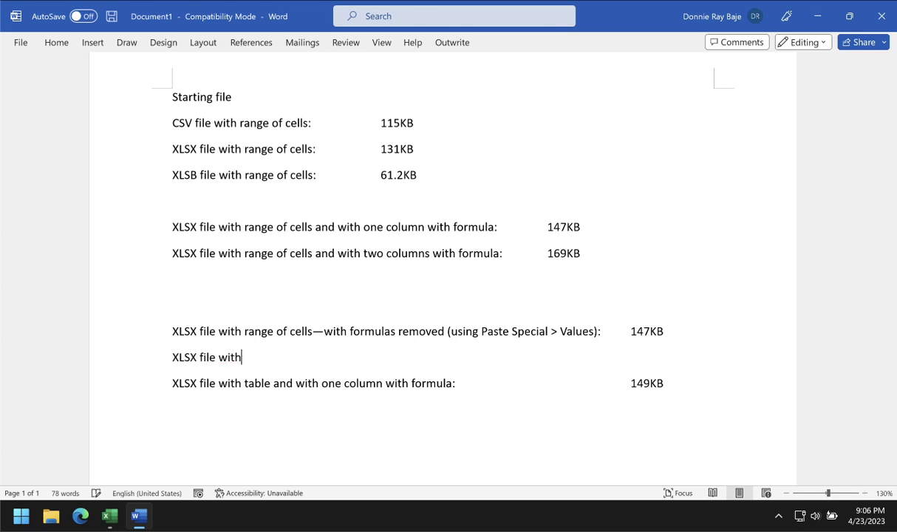
key(Tab)
text(131KB)
click(678, 392)
key(Return)
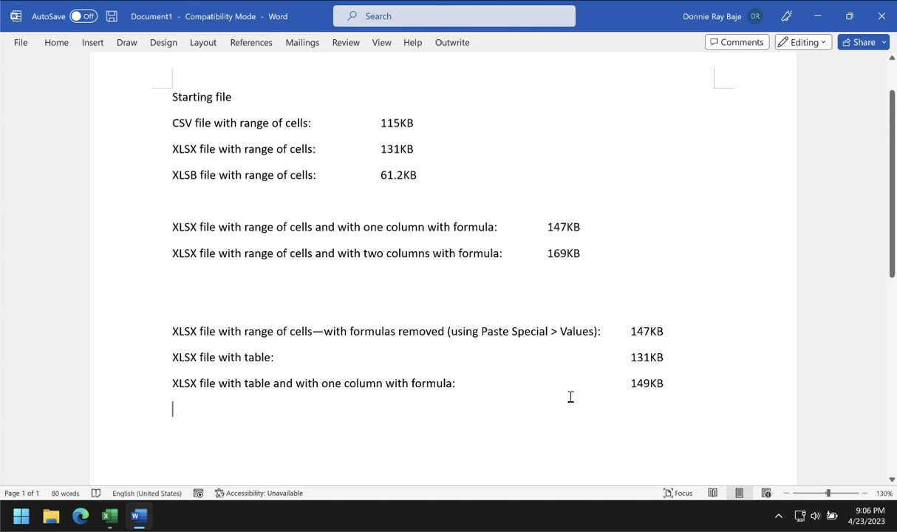
Add a Formula2 header in J1, extending the table by one column
click(110, 517)
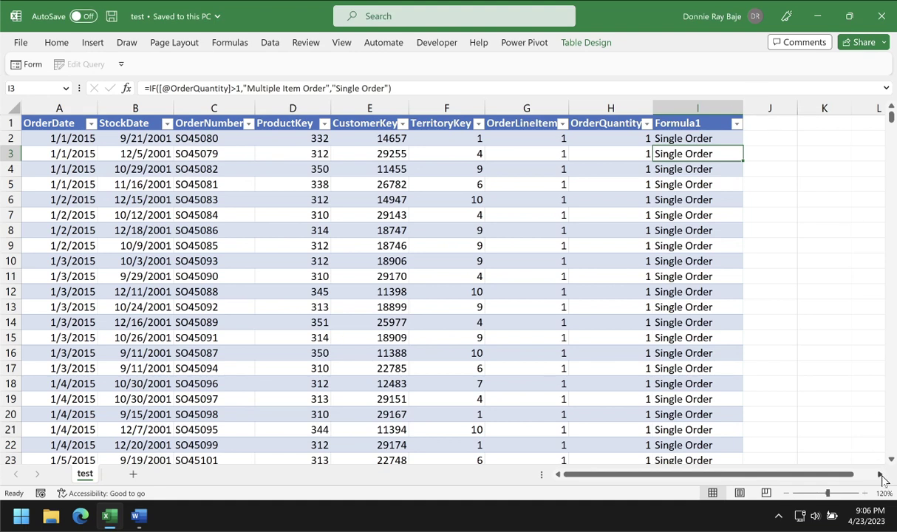
scroll(839, 452, right, 1)
click(696, 128)
text(Formiula)
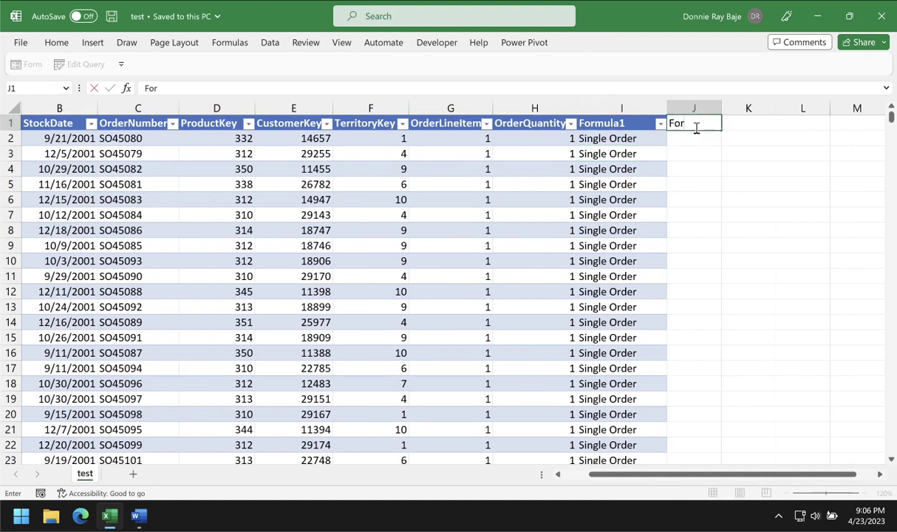
key(BackSpace)
key(BackSpace)
text(ula2)
key(Return)
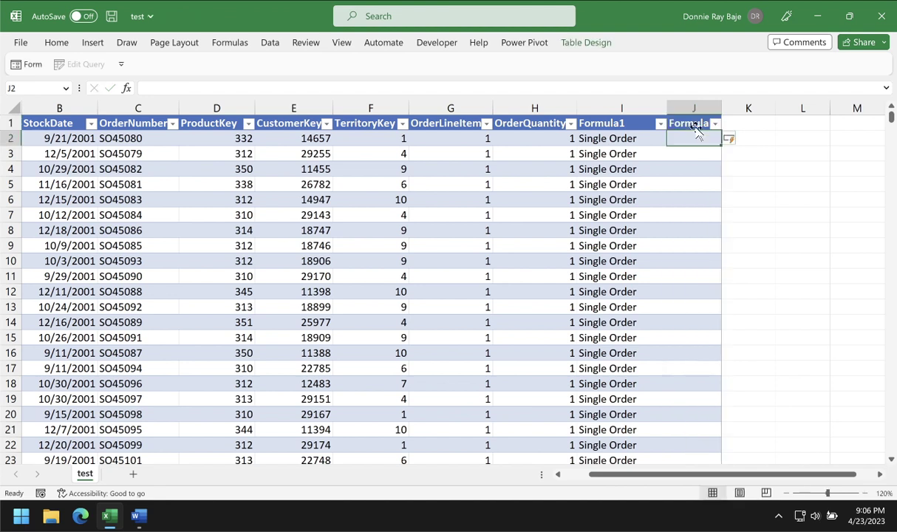
Copy the IF formula from I2 into J2 so column J fills, and widen column J
click(618, 138)
click(392, 88)
drag(391, 88, 142, 88)
key(ctrl+c)
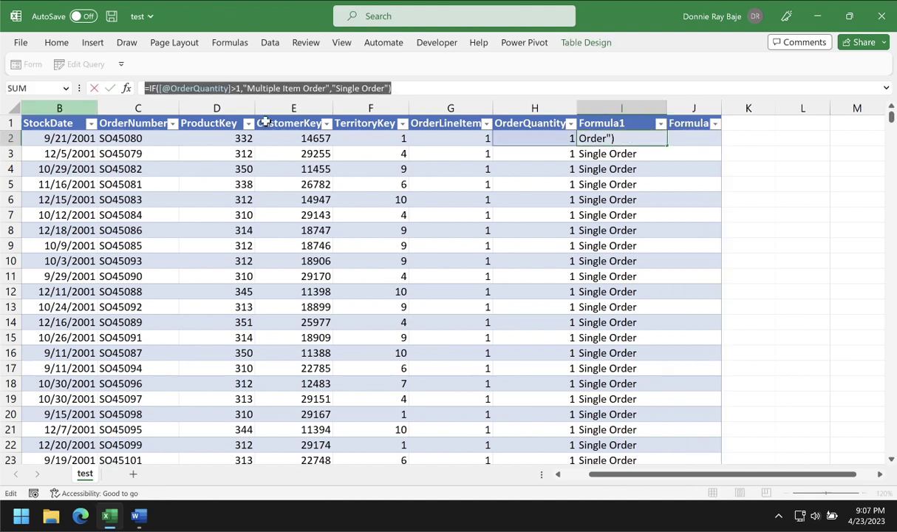
key(Escape)
click(697, 138)
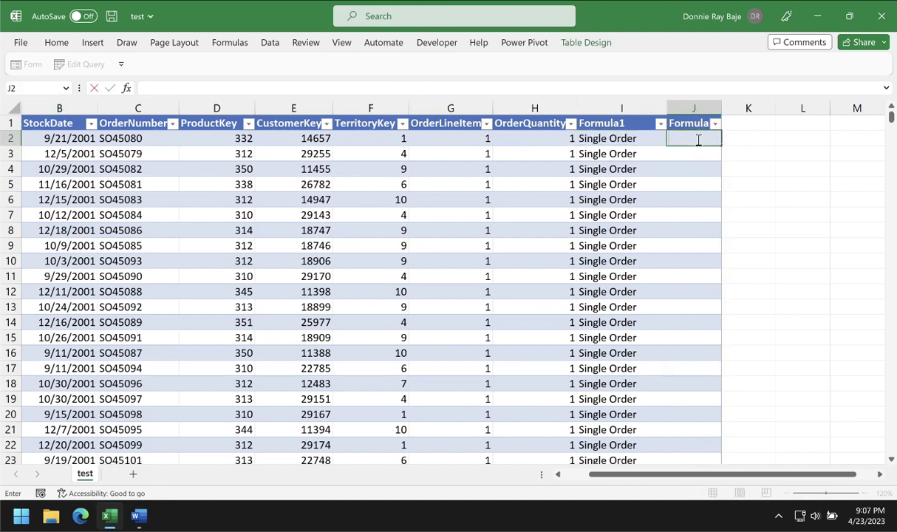
key(ctrl+v)
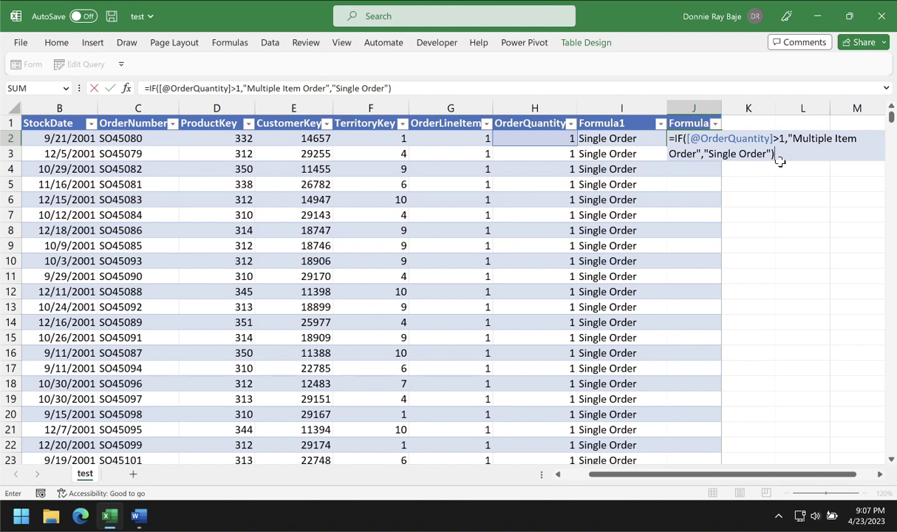
key(Return)
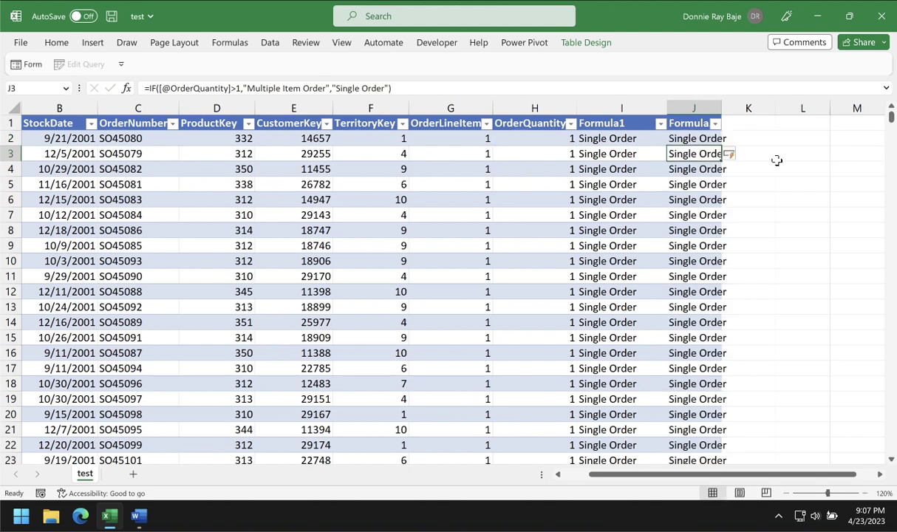
double_click(726, 107)
click(582, 180)
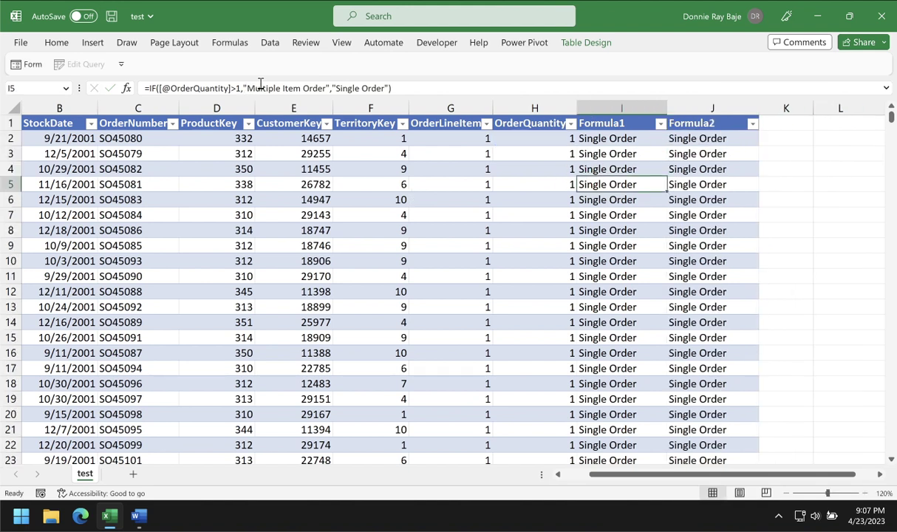
Save the workbook and read its 169KB size under File > Info
click(111, 17)
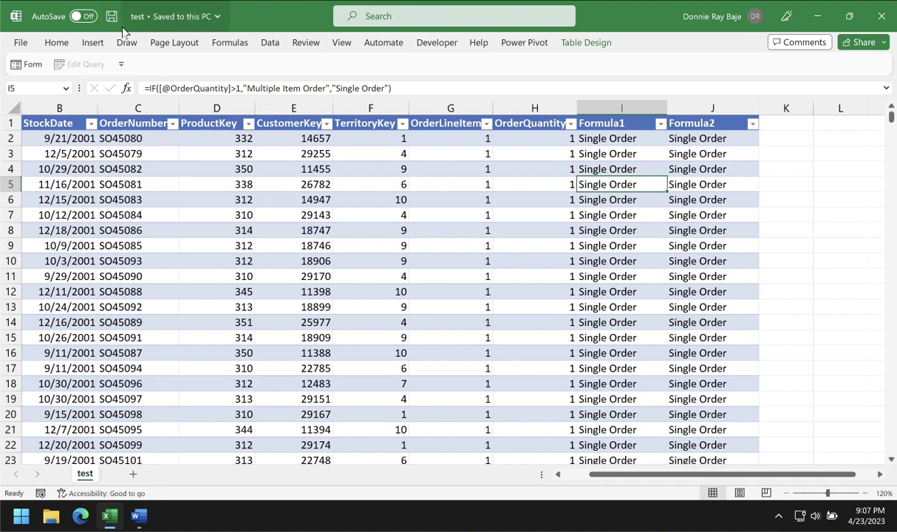
click(17, 44)
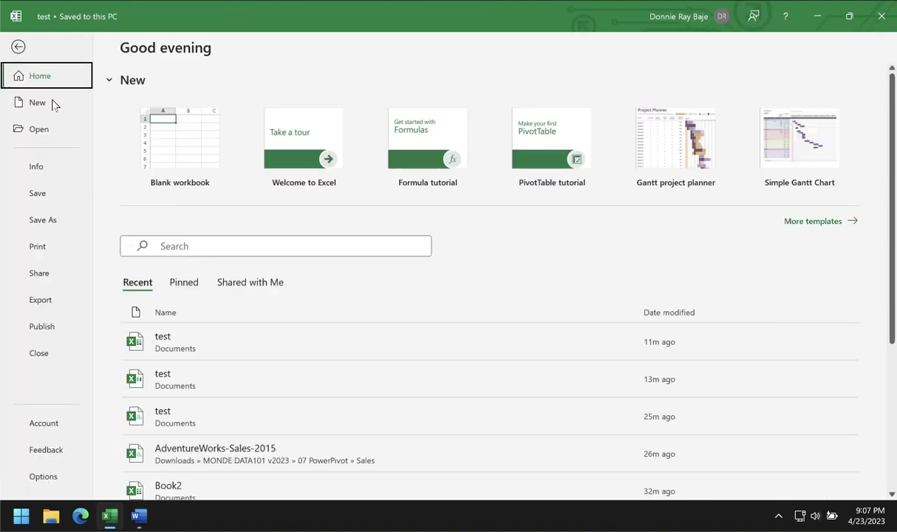
click(61, 170)
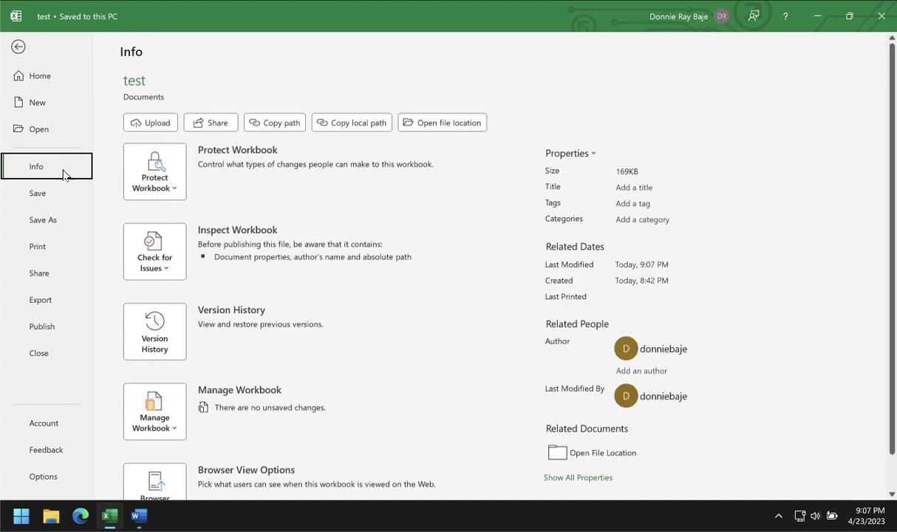
click(138, 515)
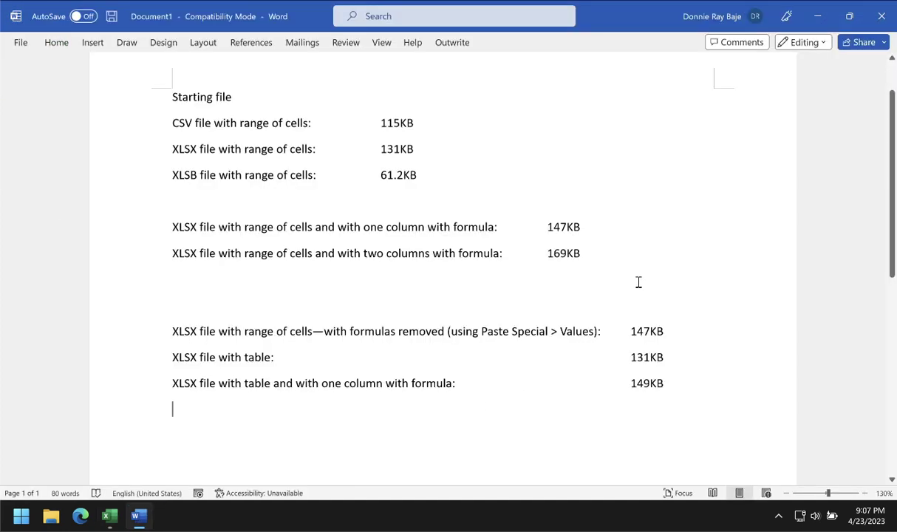
Move to an empty line below the 149KB entry in the note
drag(569, 253, 162, 253)
click(232, 411)
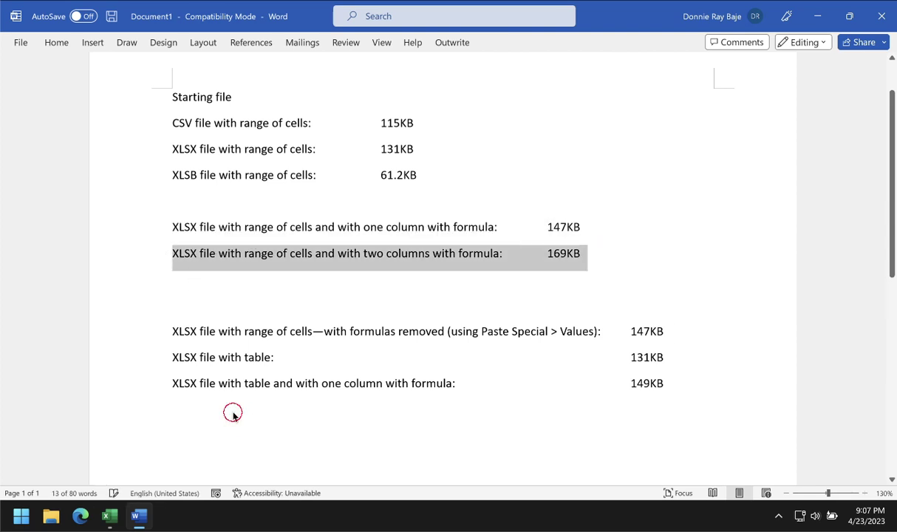
click(676, 386)
key(Down)
text(v)
key(BackSpace)
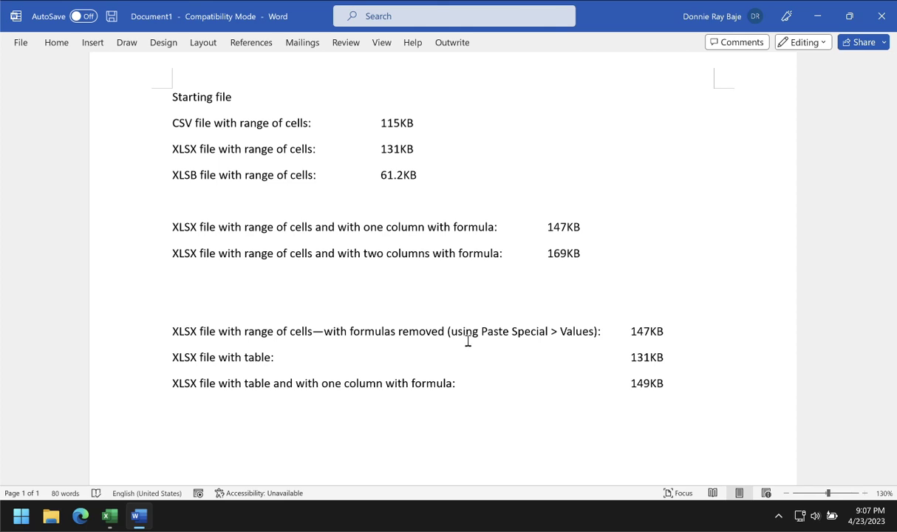
Copy the 'two columns with formula' line below, change it to 'table', and Tab-align 169KB
drag(592, 253, 165, 253)
key(ctrl+c)
click(190, 410)
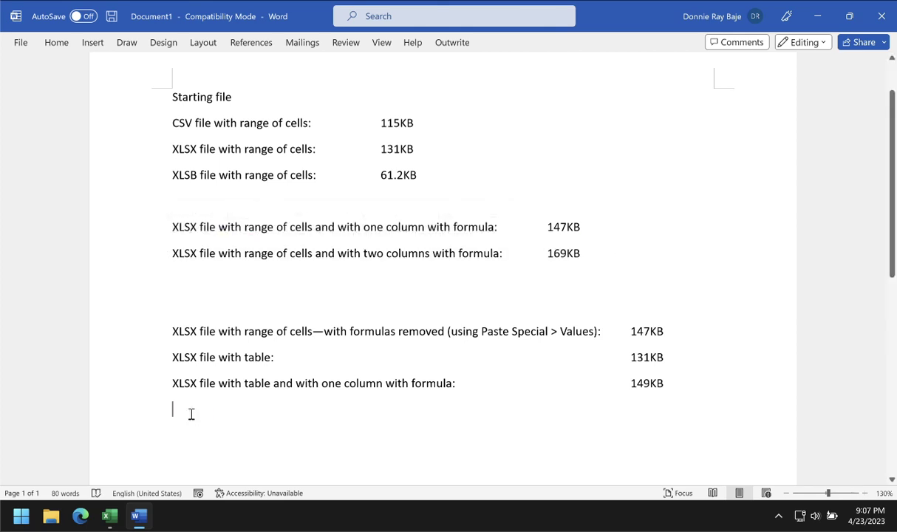
key(ctrl+v)
drag(300, 409, 261, 408)
text(table)
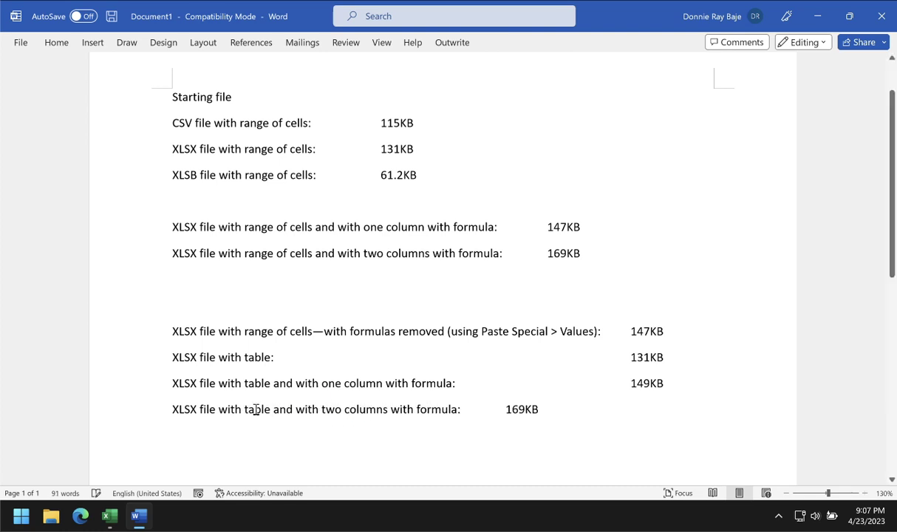
click(508, 409)
key(Tab)
key(Tab)
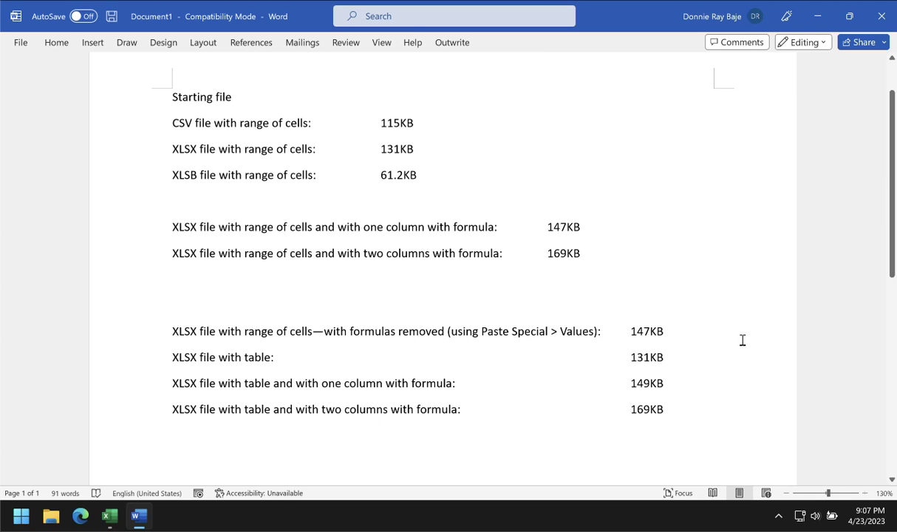
click(109, 515)
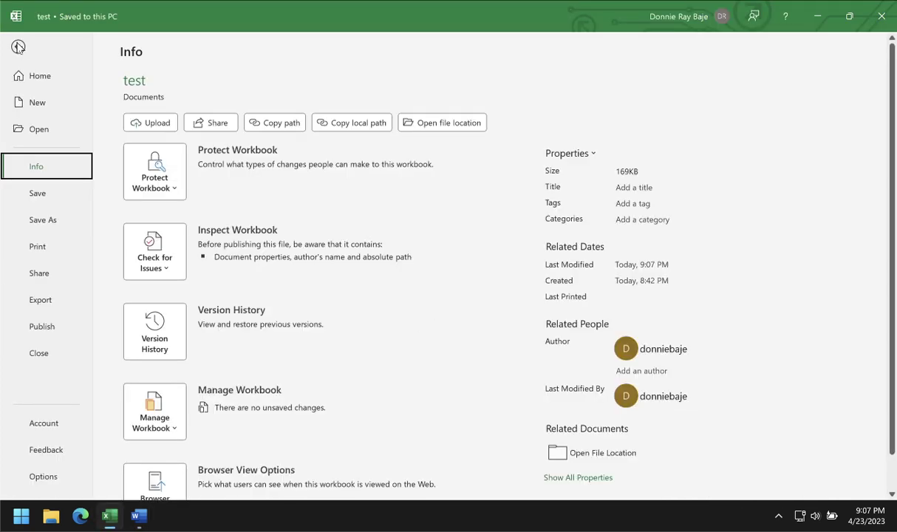
Return to the worksheet and inspect the Formula1 formula in I2
click(19, 47)
double_click(595, 139)
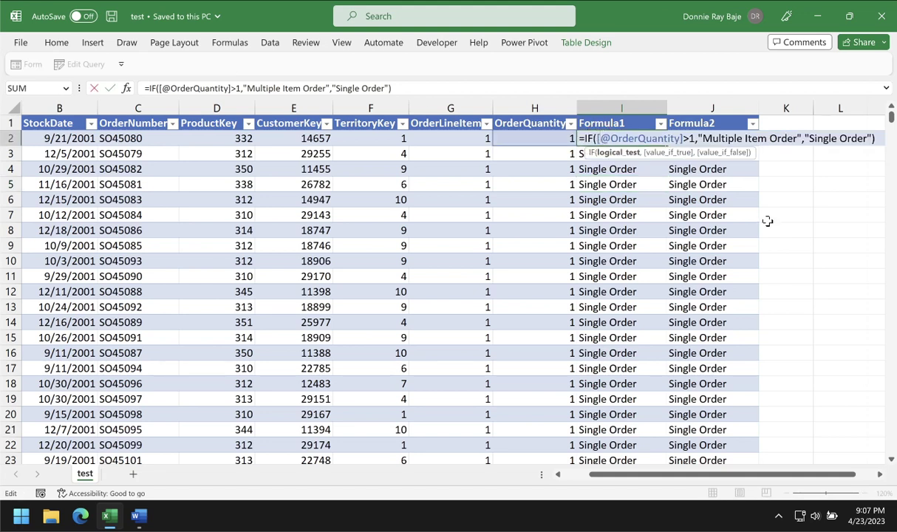
key(Escape)
Rename the OrderQuantity header in H1 to 'a' and re-enter the Formula2 formula in J2
click(543, 122)
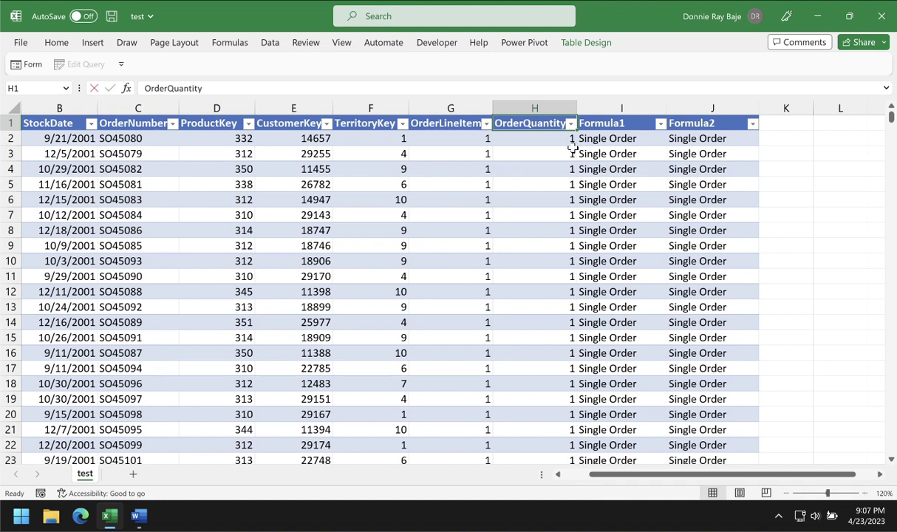
text(a)
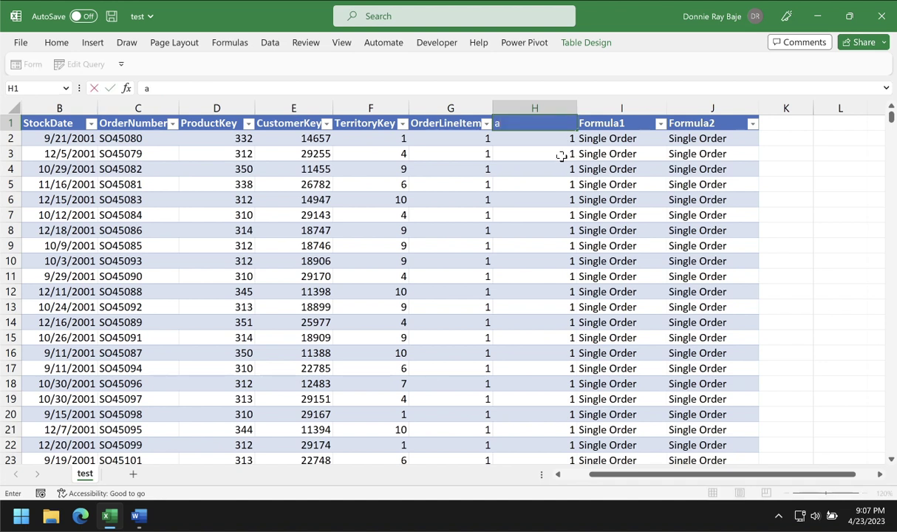
key(Return)
click(551, 130)
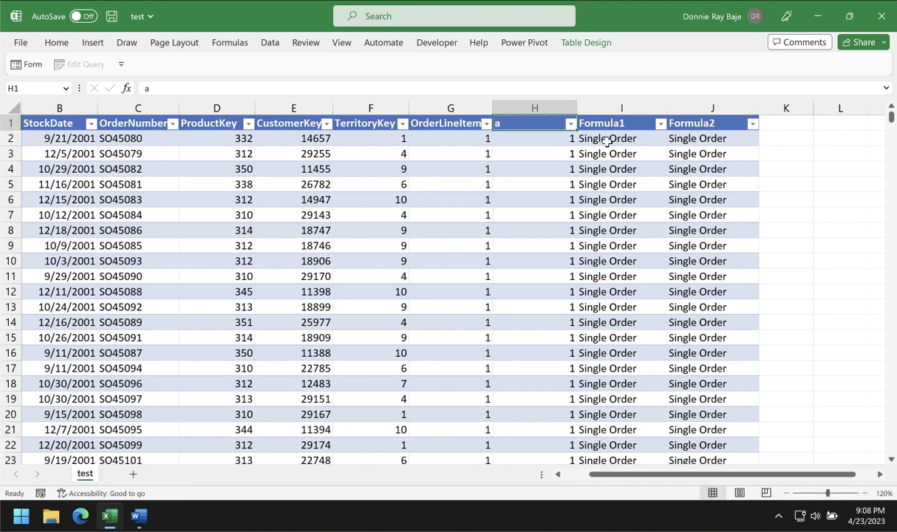
double_click(580, 139)
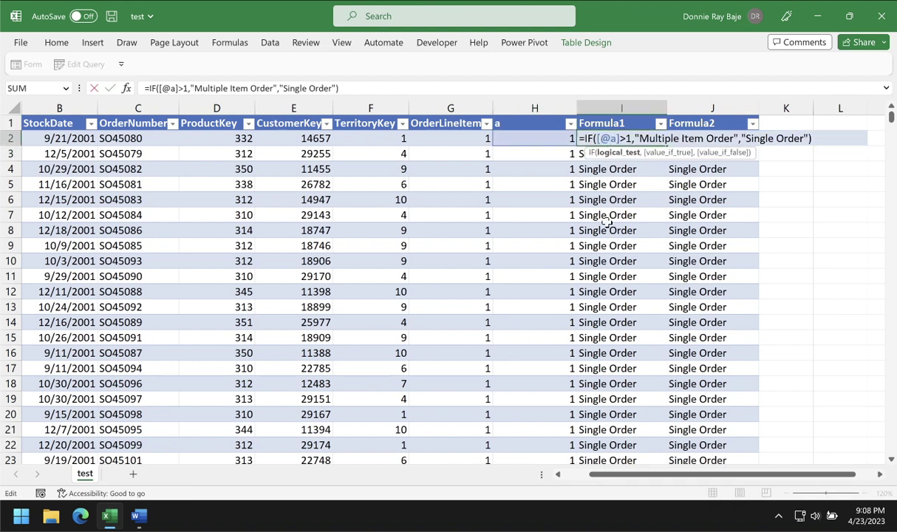
key(Escape)
double_click(723, 139)
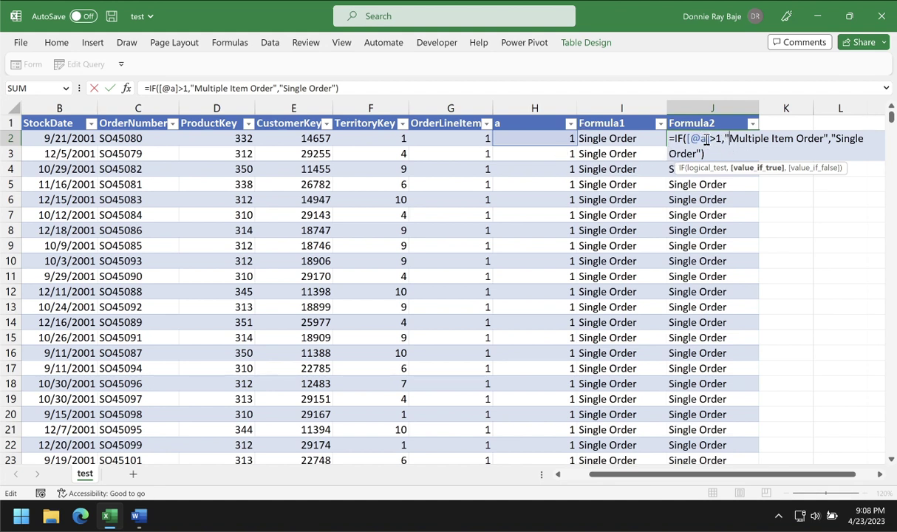
key(Return)
Save the workbook and read its 168KB size under File > Info
click(111, 17)
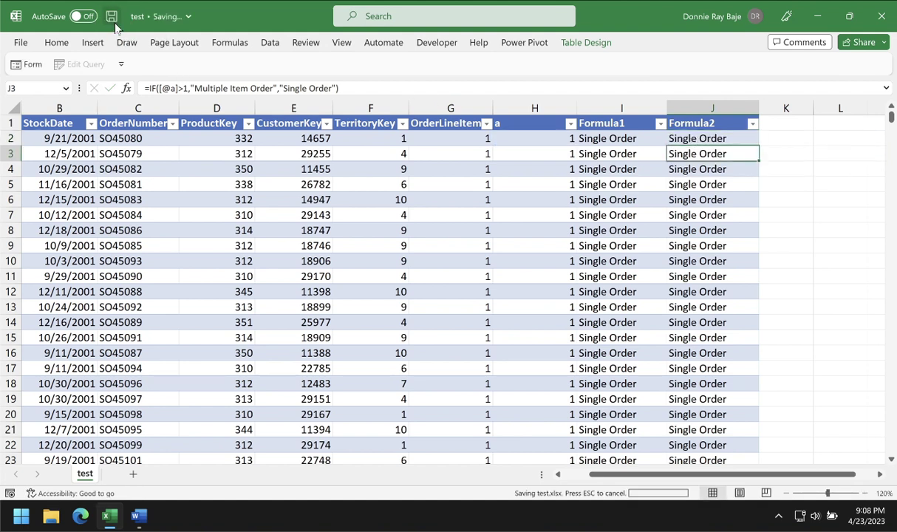
click(21, 43)
click(37, 167)
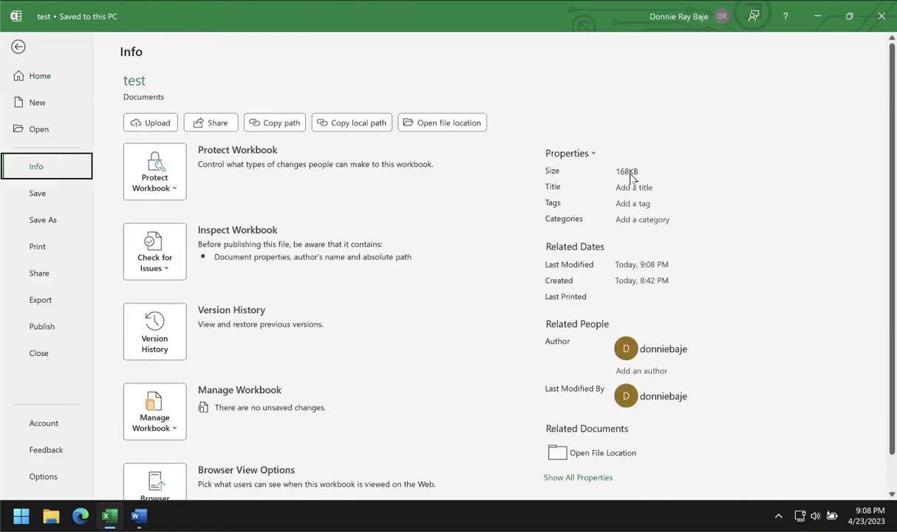
click(141, 517)
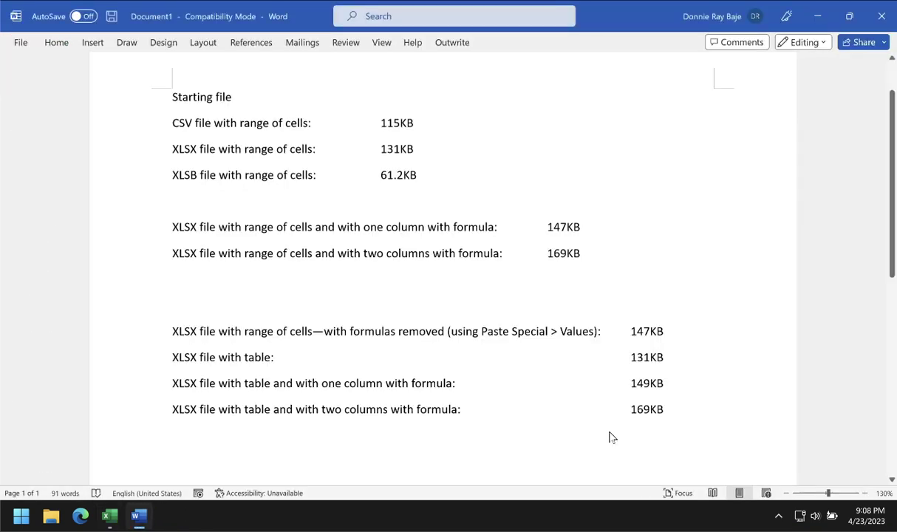
Paste a copy of the last line below and append '-- with shorter header names'
drag(695, 417, 174, 417)
key(ctrl+c)
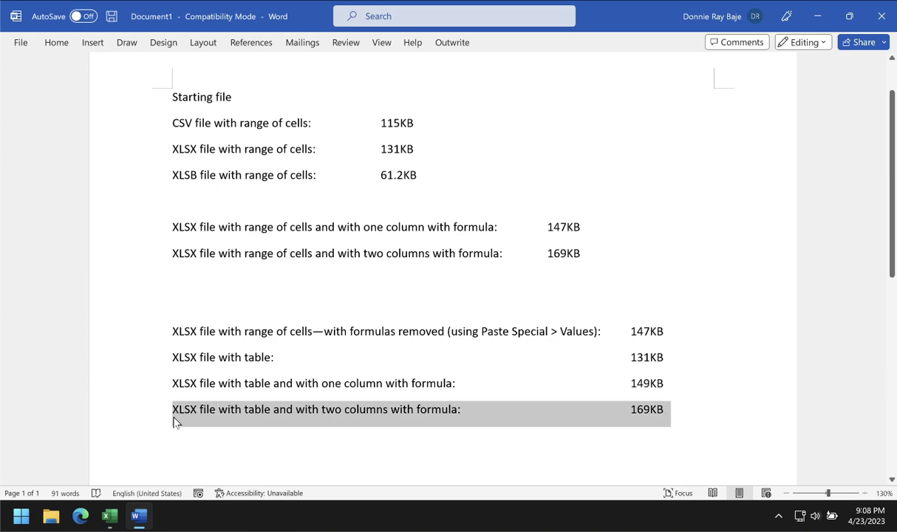
click(233, 436)
click(234, 443)
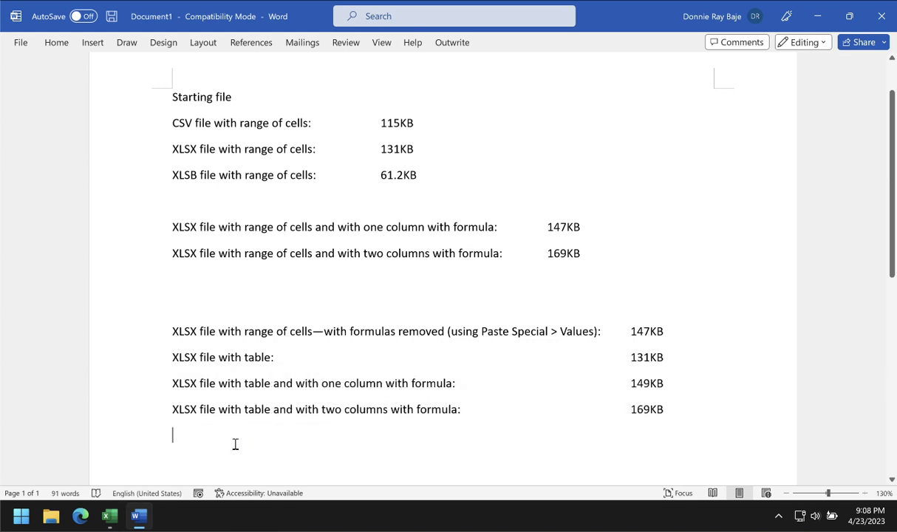
key(ctrl+v)
click(459, 436)
key(BackSpace)
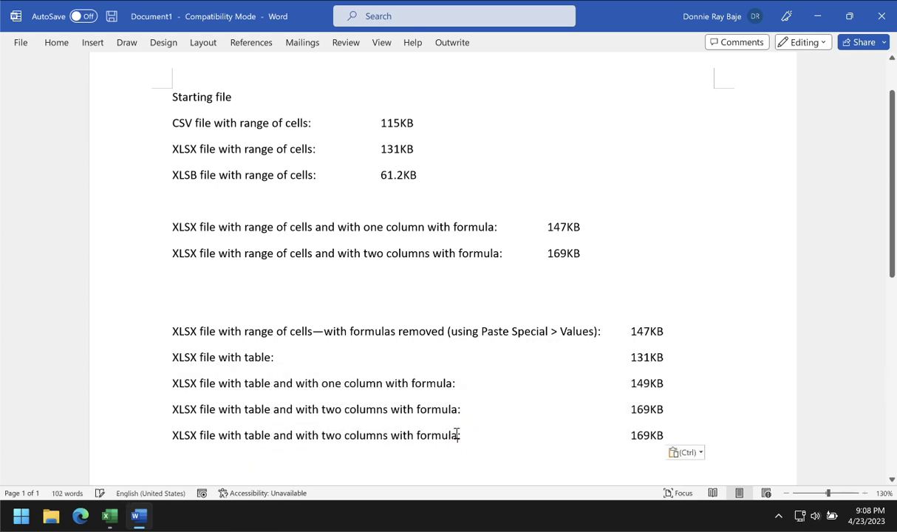
text(-- with shorter)
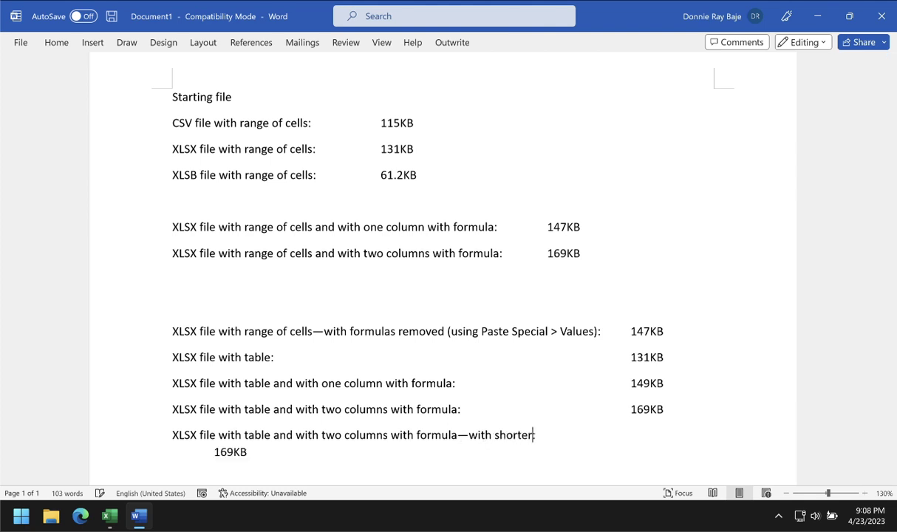
text( header names)
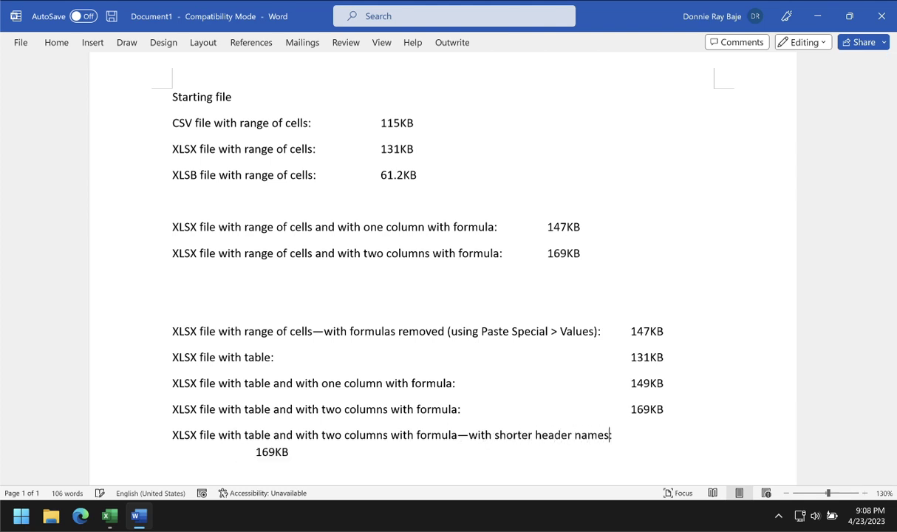
Align the new line's size with the others and change 169KB to 168KB
click(257, 451)
key(BackSpace)
key(BackSpace)
key(BackSpace)
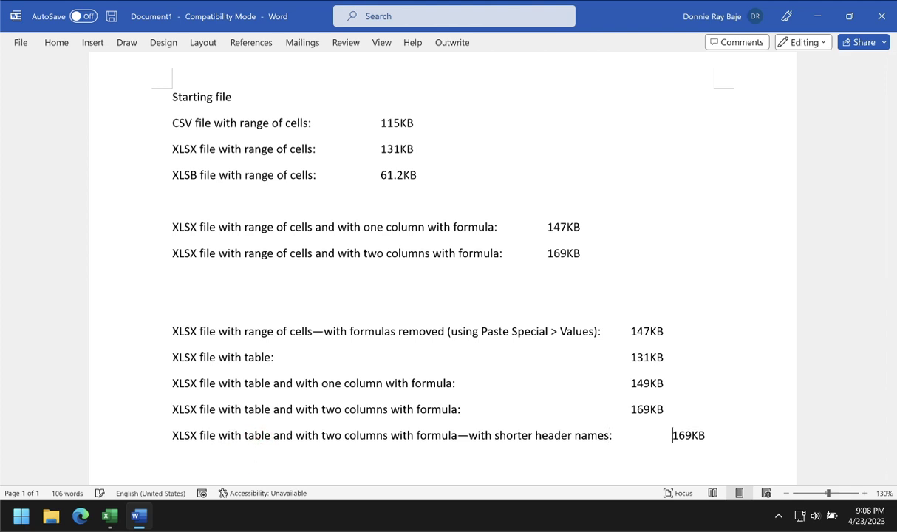
click(644, 435)
key(Delete)
text(8)
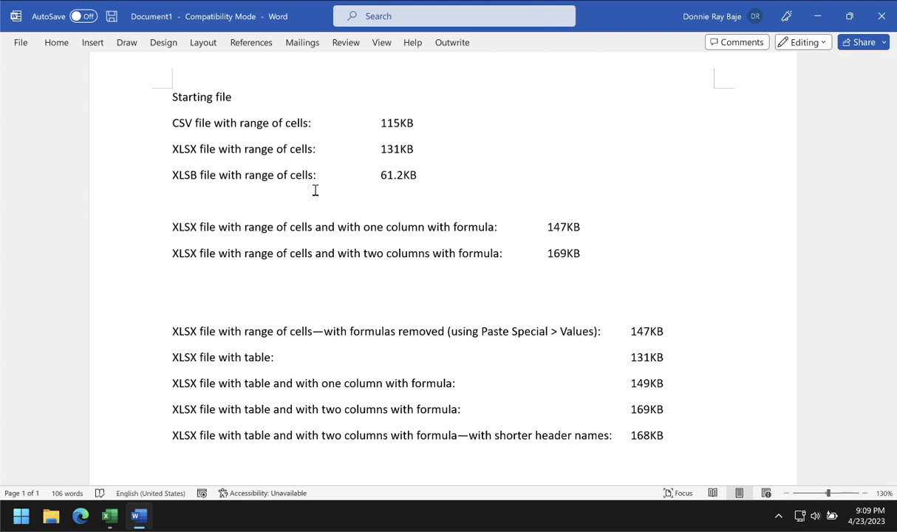
drag(429, 176, 176, 176)
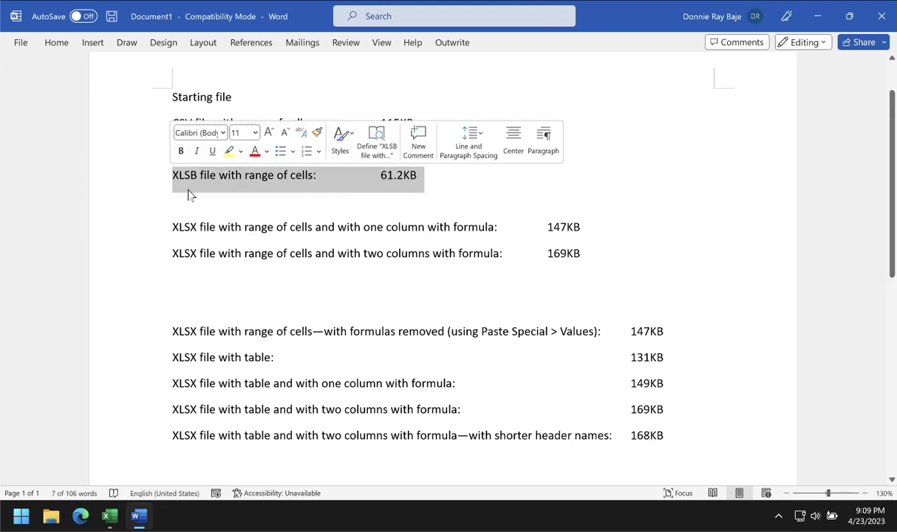
click(408, 226)
drag(426, 176, 162, 175)
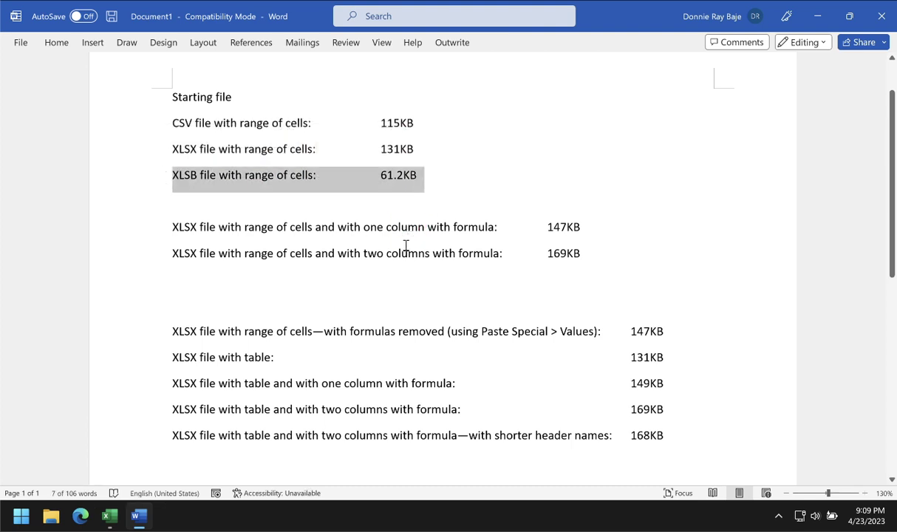